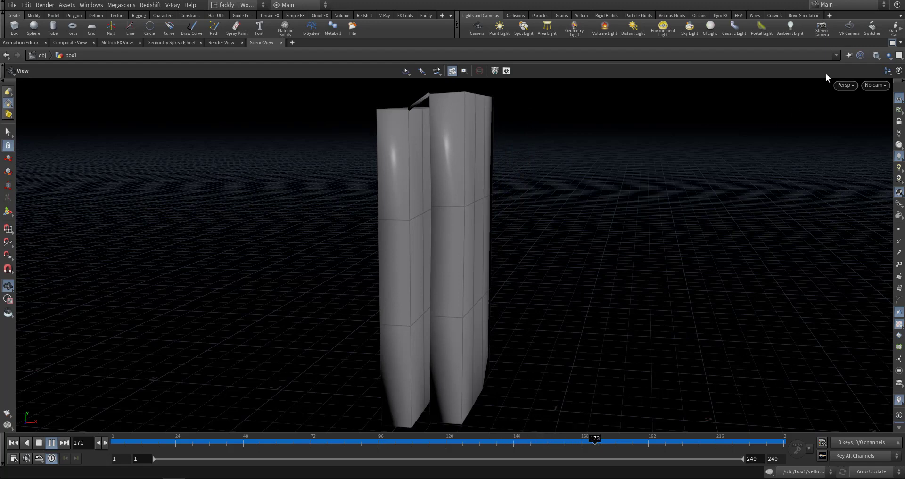
Step: Restore the multi-pane layout and rewind the simulation to frame 1
left_click(891, 42)
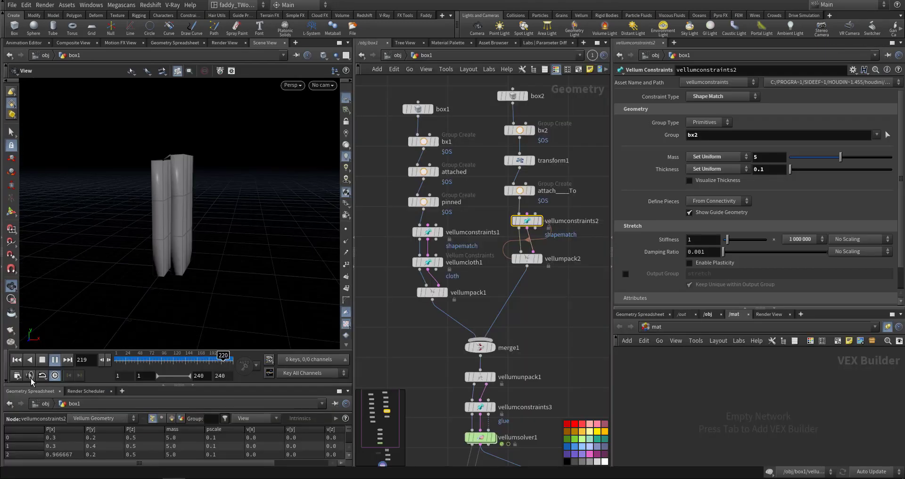
left_click(16, 360)
scroll(579, 362, "down", 3)
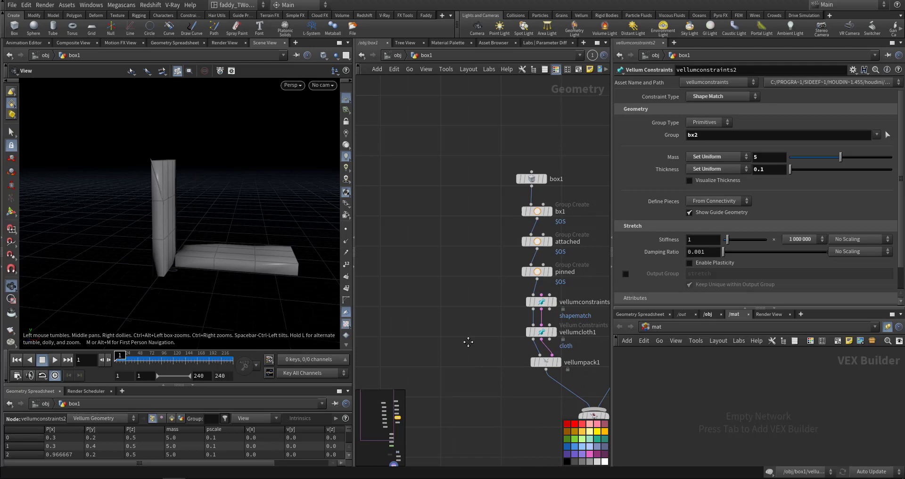
Step: Duplicate the box1 and box2 nodes into an empty area beside the existing network
middle_click_drag(429, 316, 565, 334)
middle_click_drag(576, 263, 418, 265)
left_click_drag(450, 214, 584, 256)
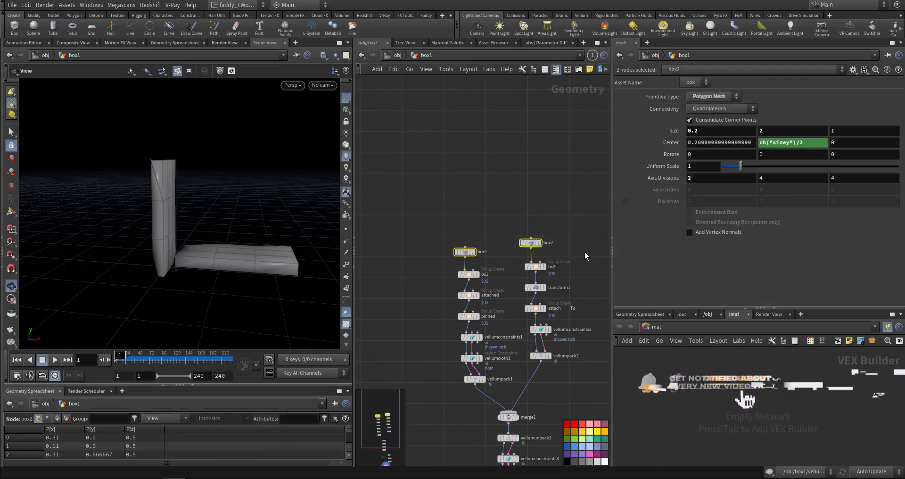
key("ctrl+c")
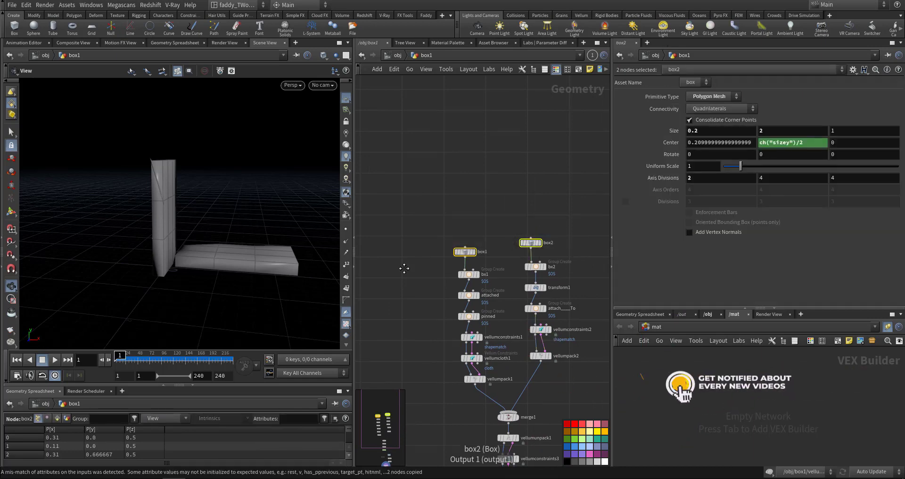
middle_click_drag(404, 262, 540, 255)
left_click(451, 258)
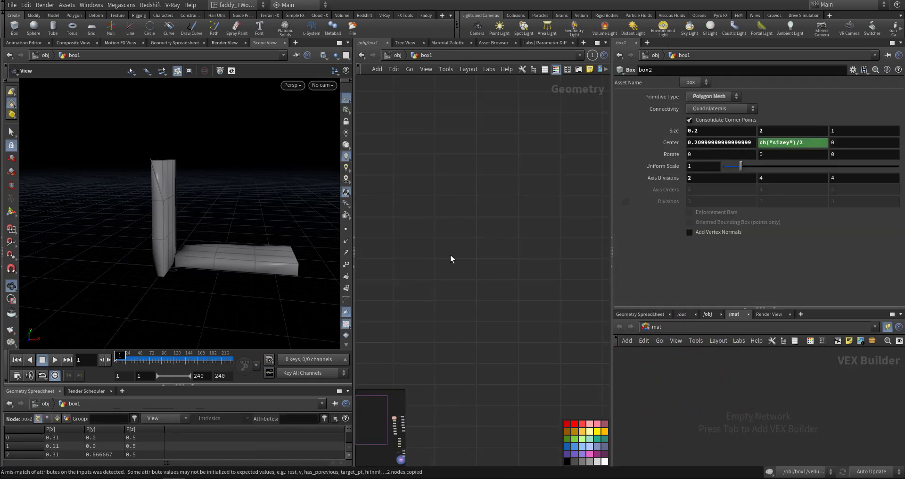
key("ctrl+v")
middle_click_drag(450, 231, 491, 220)
scroll(474, 232, "up", 3)
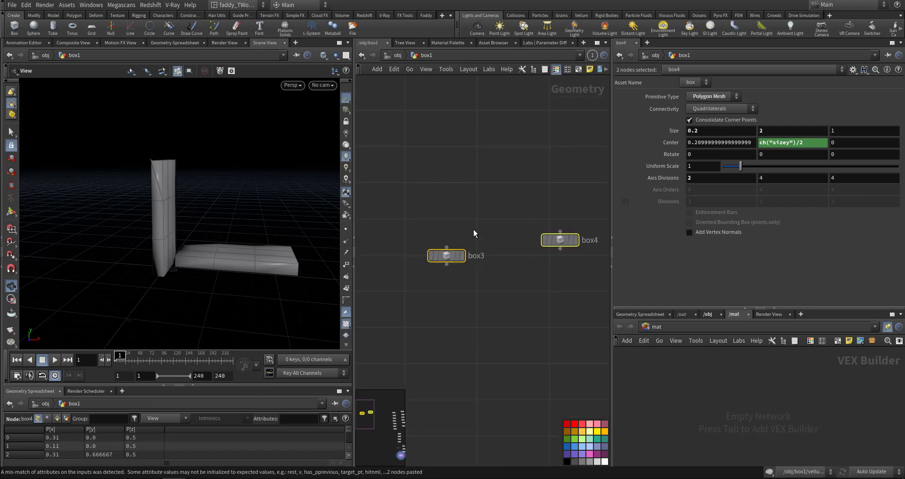
Step: Display the box3 and box4 copies in turn and line the two nodes up side by side
left_click(473, 234)
left_click(463, 260)
left_click(447, 259)
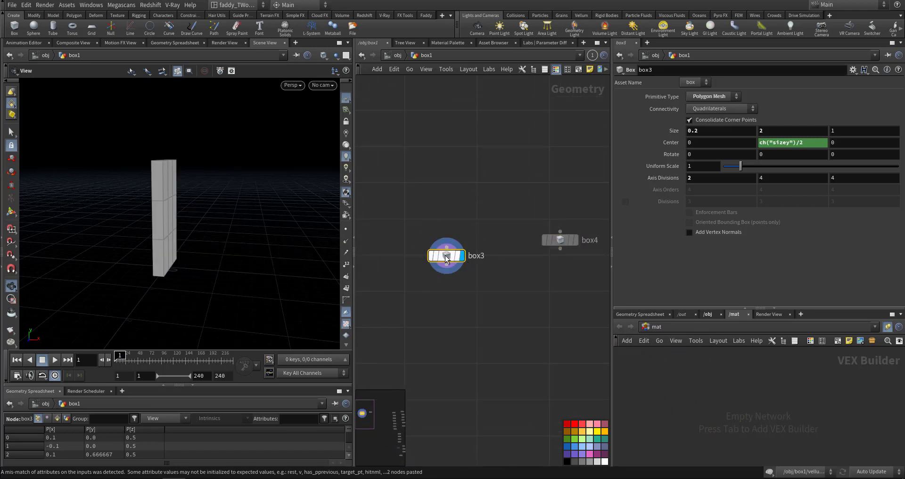
left_click(576, 241)
left_click_drag(558, 239, 544, 260)
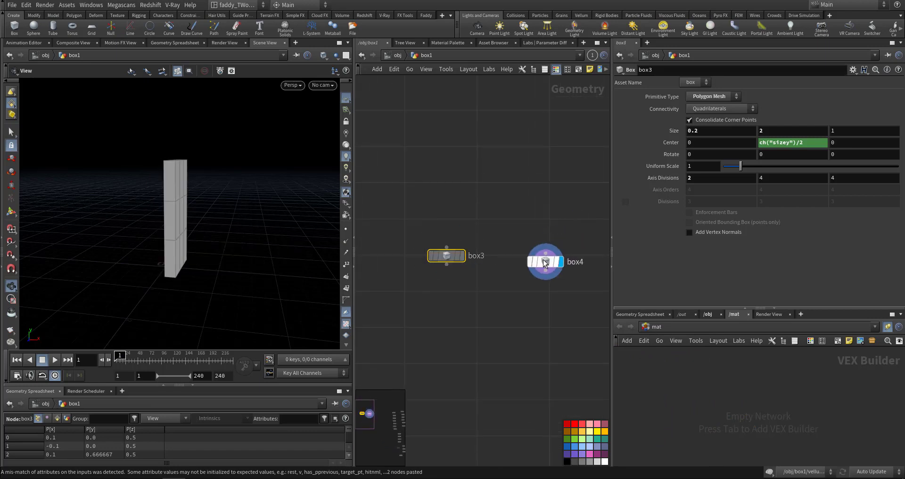
left_click(448, 229)
left_click_drag(448, 258, 447, 271)
middle_click_drag(482, 238, 437, 220)
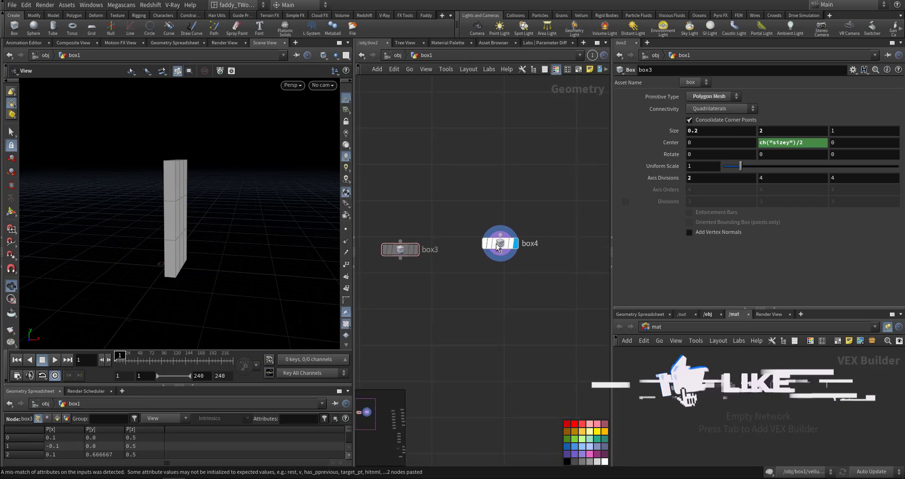
left_click_drag(498, 246, 495, 256)
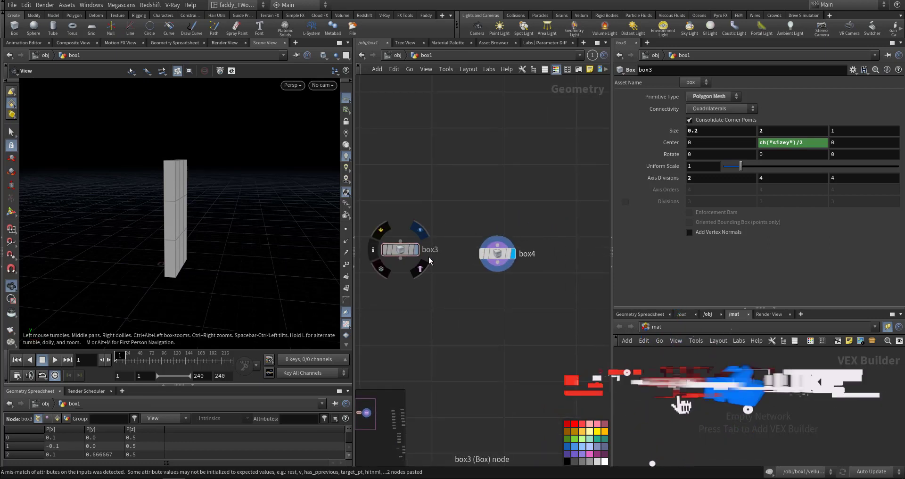
Step: Duplicate the transform1 node and place the copy below box4
middle_click_drag(537, 324, 466, 283)
scroll(503, 288, "down", 3)
middle_click_drag(571, 311, 400, 314)
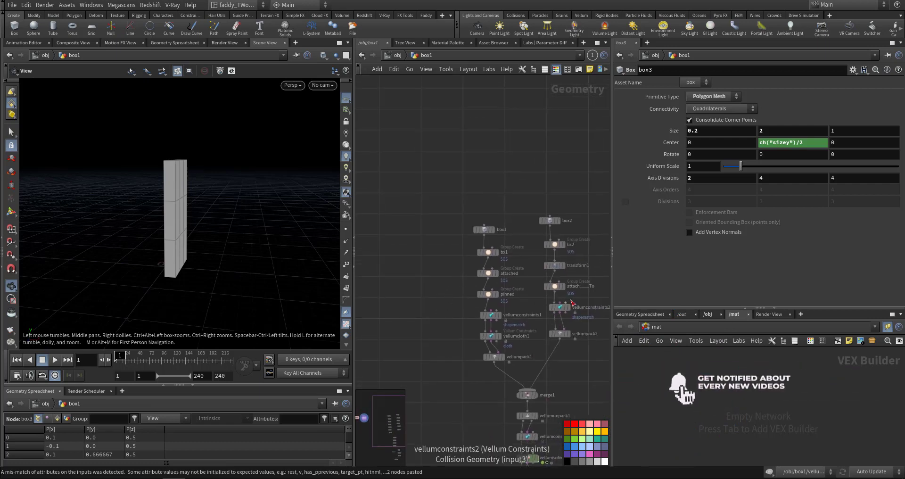
left_click(554, 265)
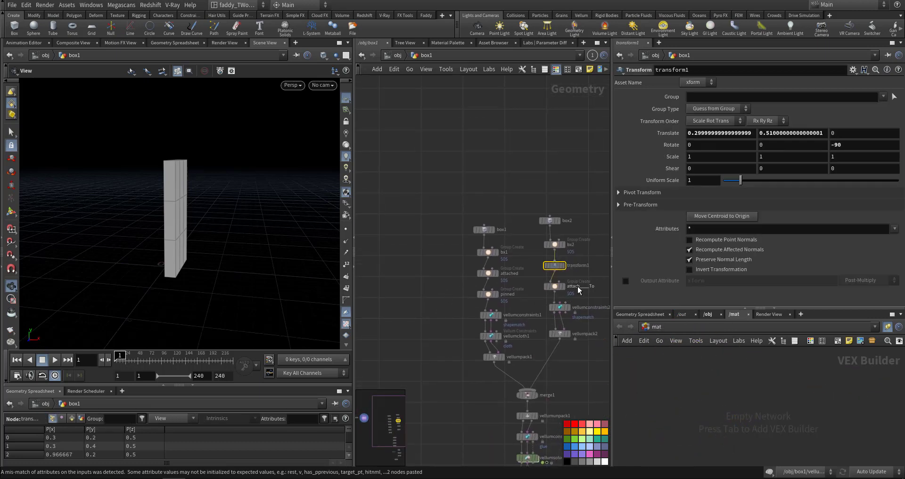
key("ctrl+c")
middle_click_drag(428, 298, 570, 304)
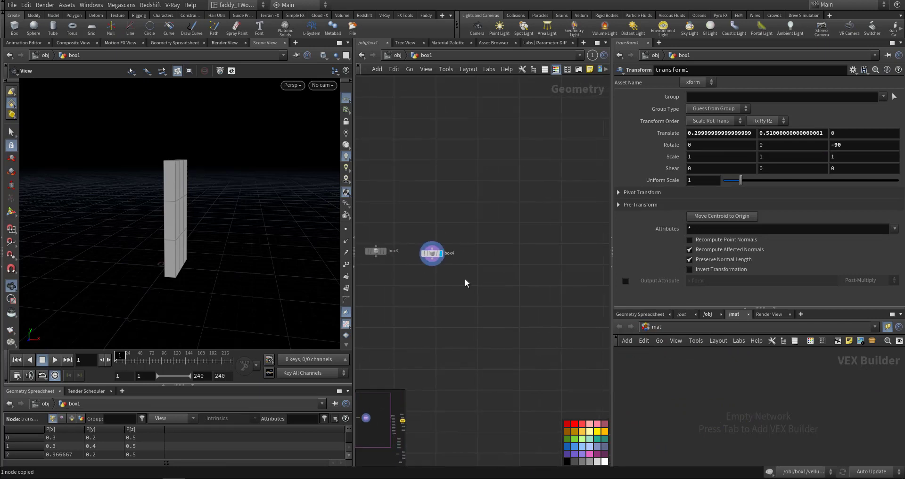
scroll(452, 285, "up", 1)
middle_click_drag(435, 290, 496, 289)
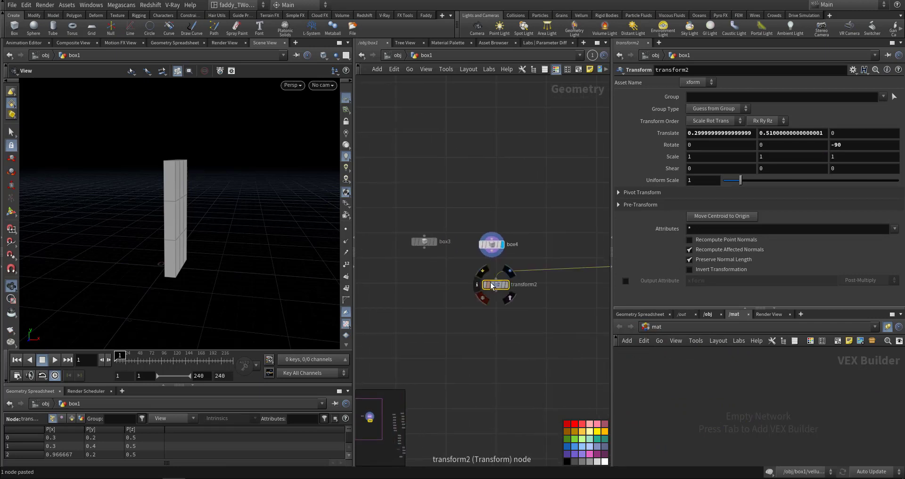
Step: Feed box4 into transform2 and display the result, with box3 templated as a wireframe reference
scroll(491, 282, "up", 3)
left_click(499, 276)
left_click(493, 228)
left_click_drag(507, 289, 508, 270)
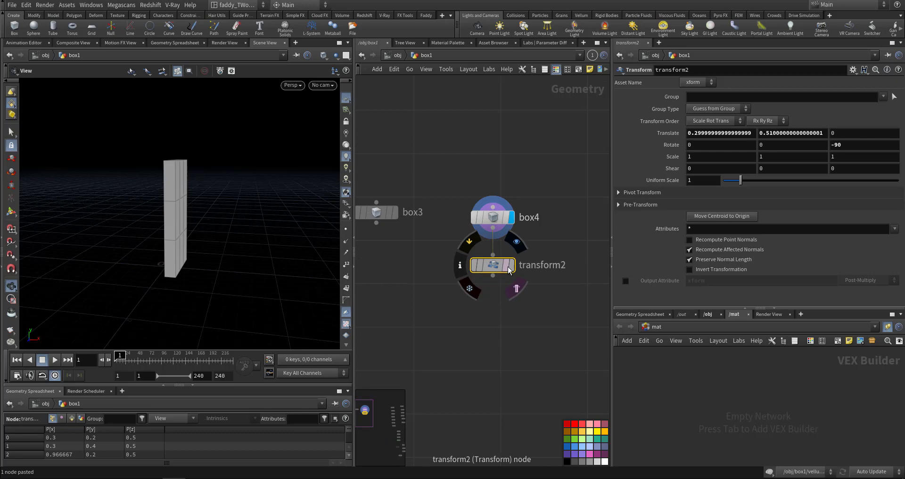
left_click(510, 267)
left_click(390, 214)
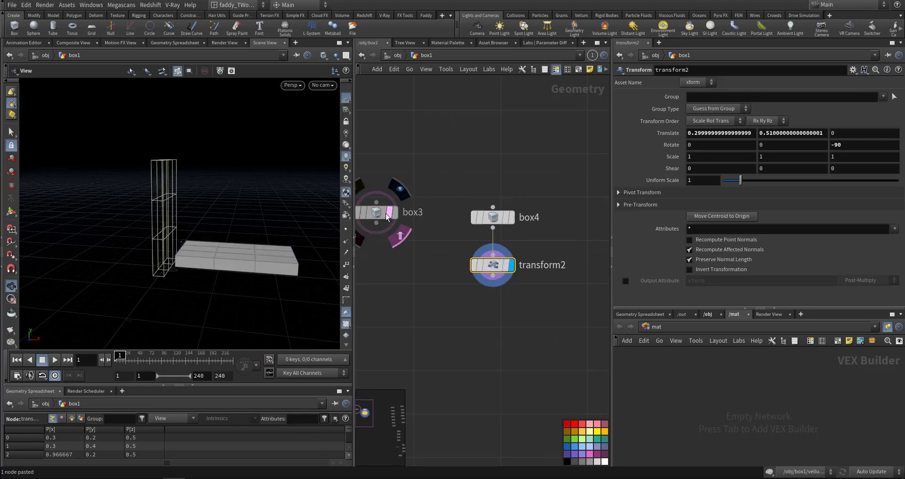
left_click_drag(188, 242, 225, 249)
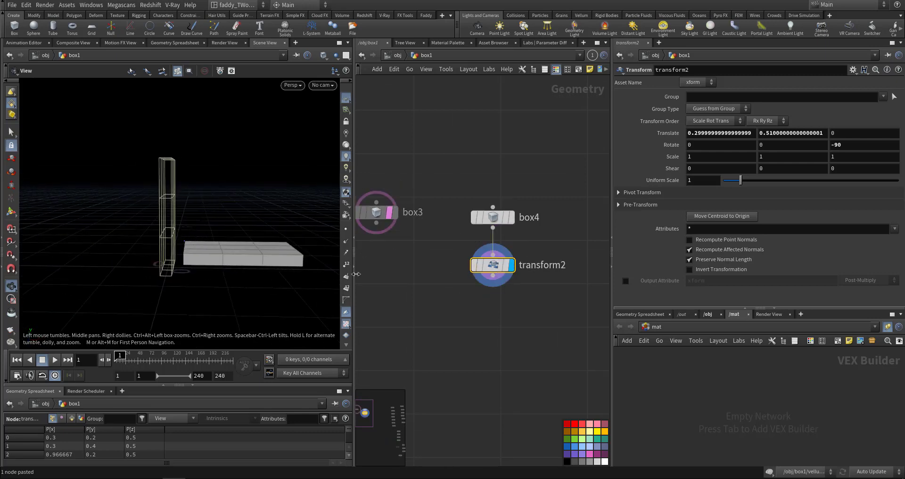
Step: Add a Group Create node fed by box3 and rename it bx3
middle_click_drag(400, 308, 487, 283)
key("g")
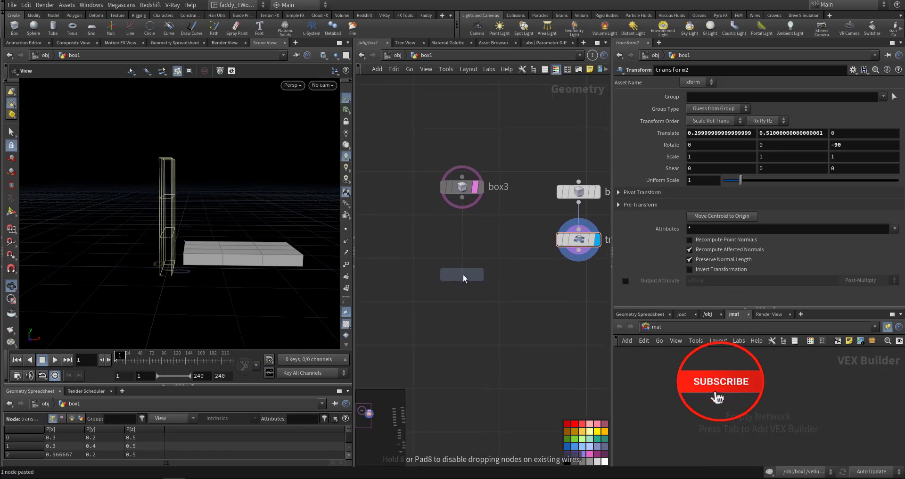
left_click(463, 291)
left_click_drag(454, 278, 461, 197)
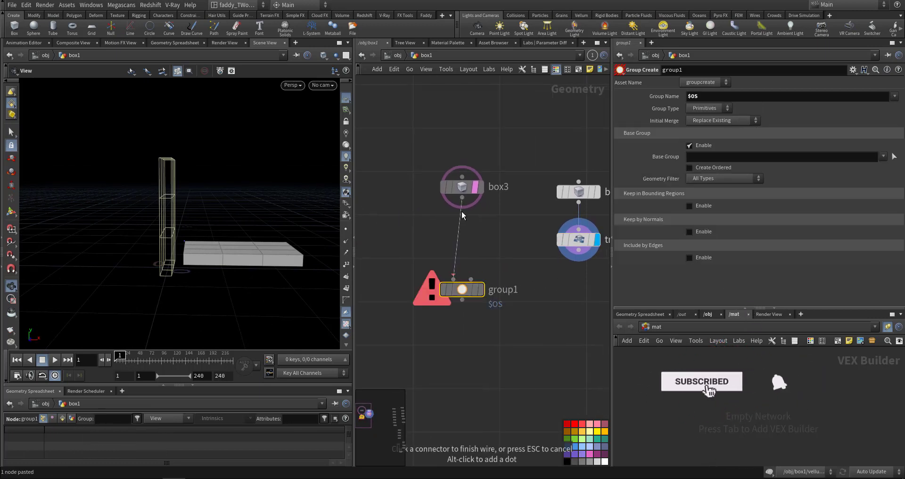
double_click(505, 289)
type("b")
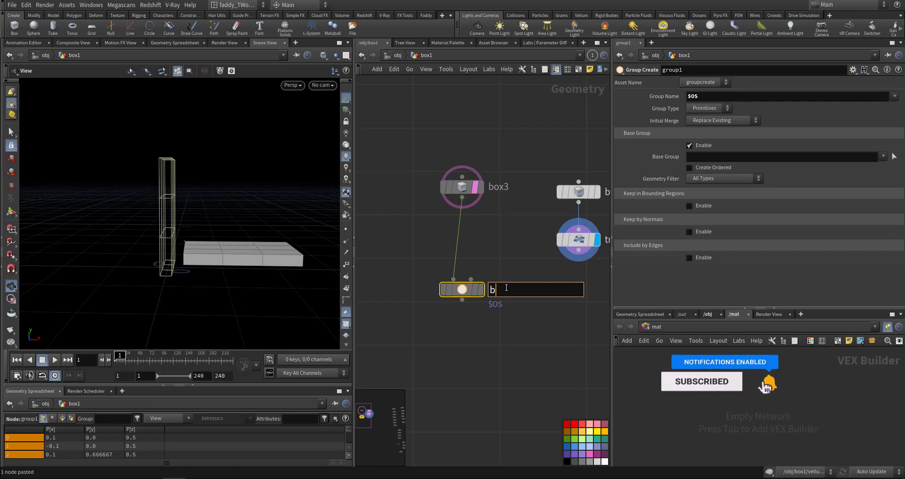
type("x3")
key("Return")
Step: Add a Group Create node fed by transform2, rename it bx4, and move bx3 level with it
middle_click_drag(528, 349, 490, 333)
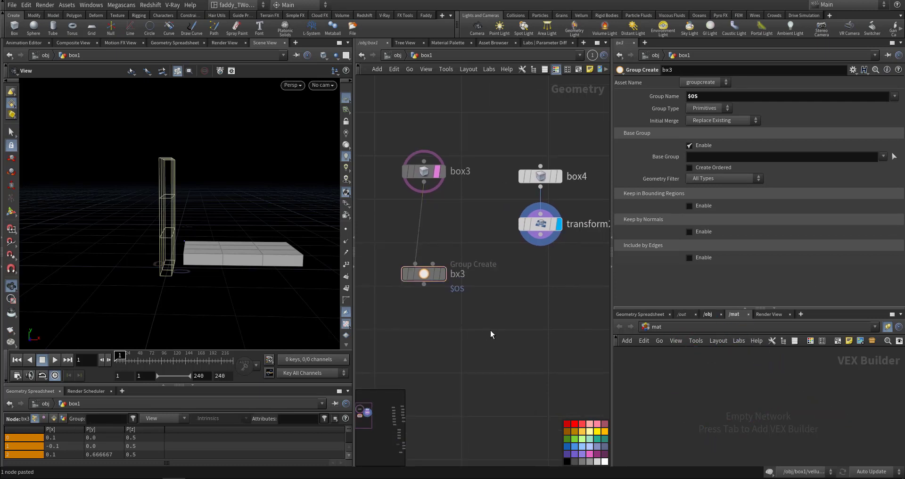
key("ctrl+v")
left_click(535, 285)
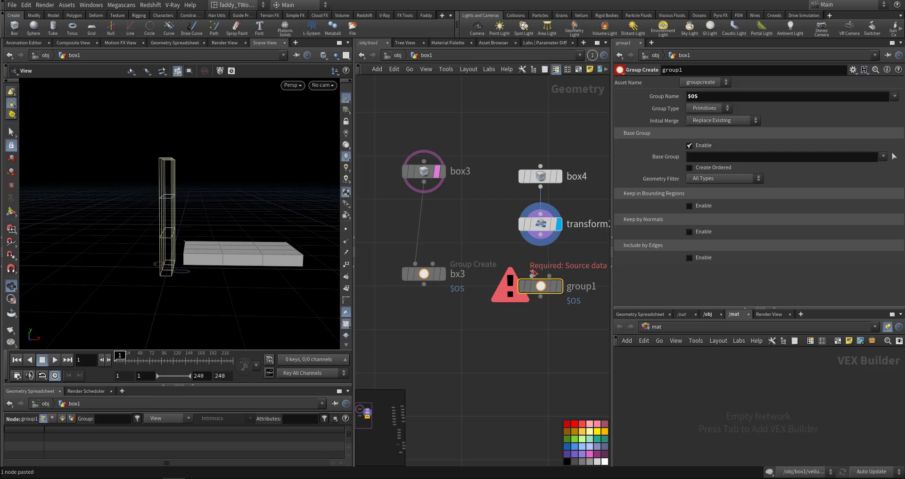
left_click_drag(531, 275, 539, 246)
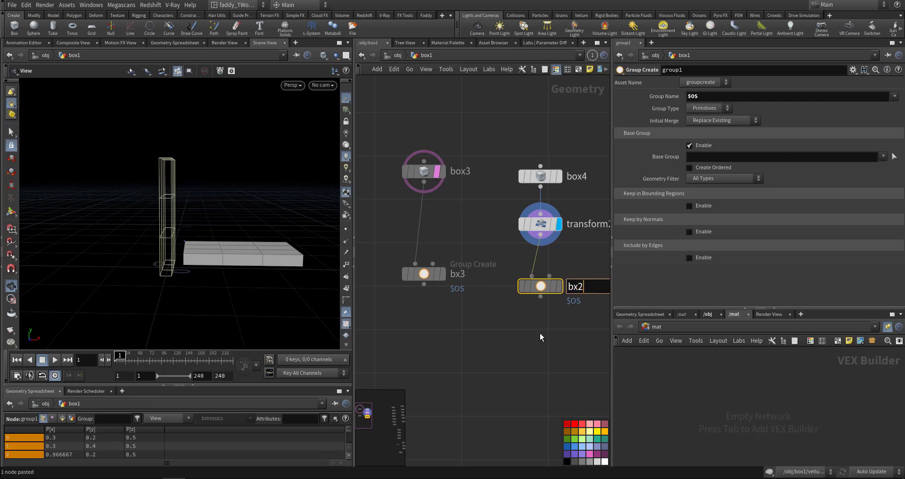
key("BackSpace")
type("4")
key("Return")
middle_click_drag(528, 346, 525, 303)
left_click_drag(424, 231, 418, 243)
middle_click_drag(463, 293, 492, 267)
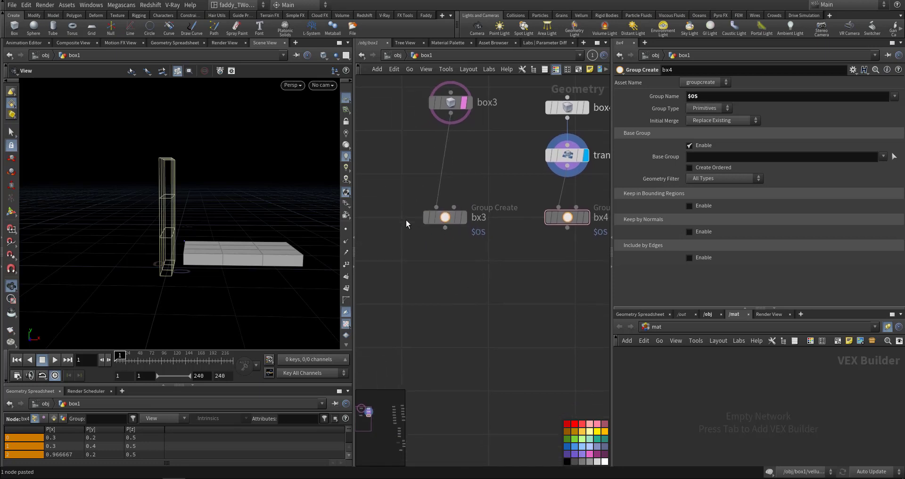
Step: Add and display a Group Create node after bx4, with group type Points and the name attch_mov
middle_click_drag(428, 276, 399, 278)
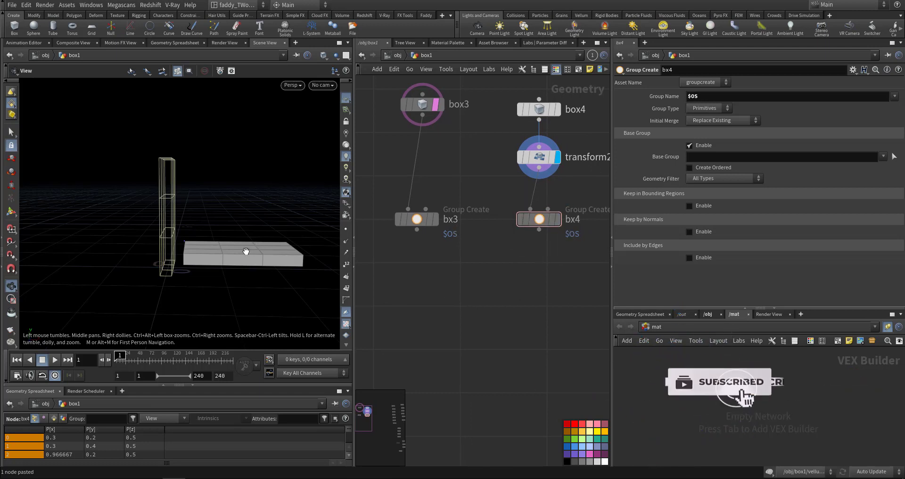
mouse_move(232, 286)
left_mouse_down()
mouse_move(204, 287)
mouse_move(221, 284)
left_mouse_up()
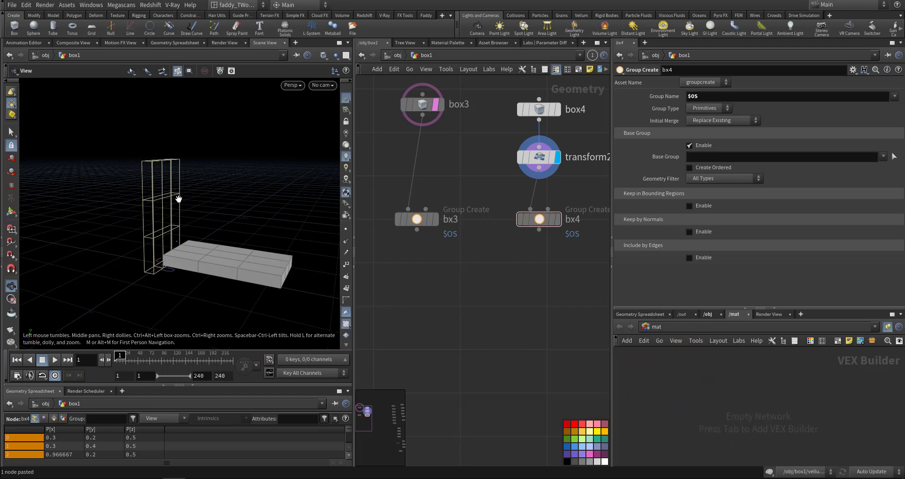
middle_click_drag(442, 288, 442, 277)
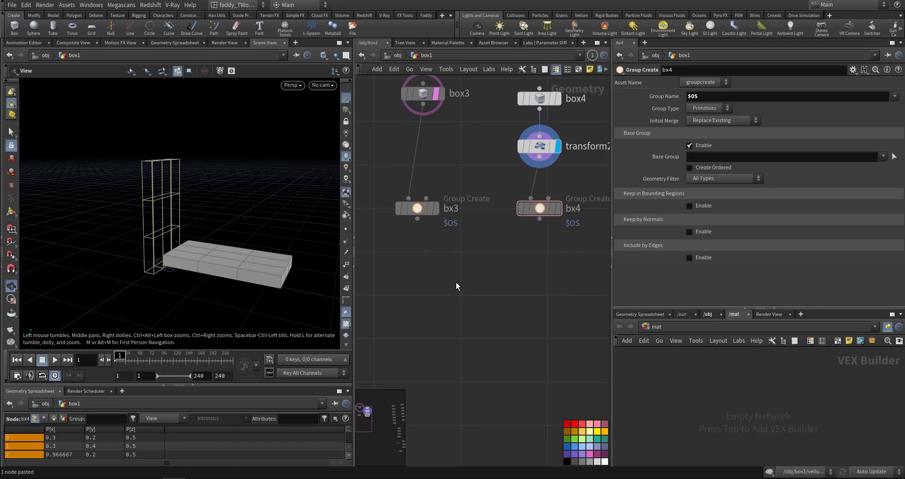
left_click(535, 265)
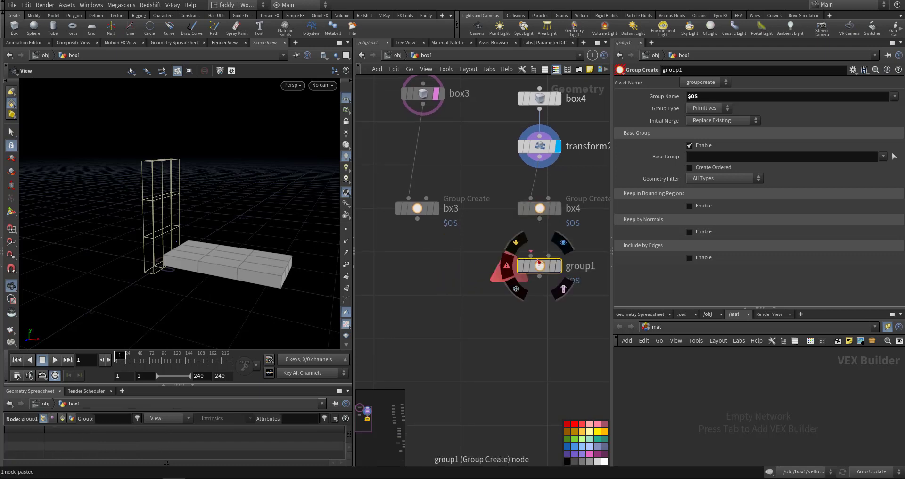
left_click(559, 266)
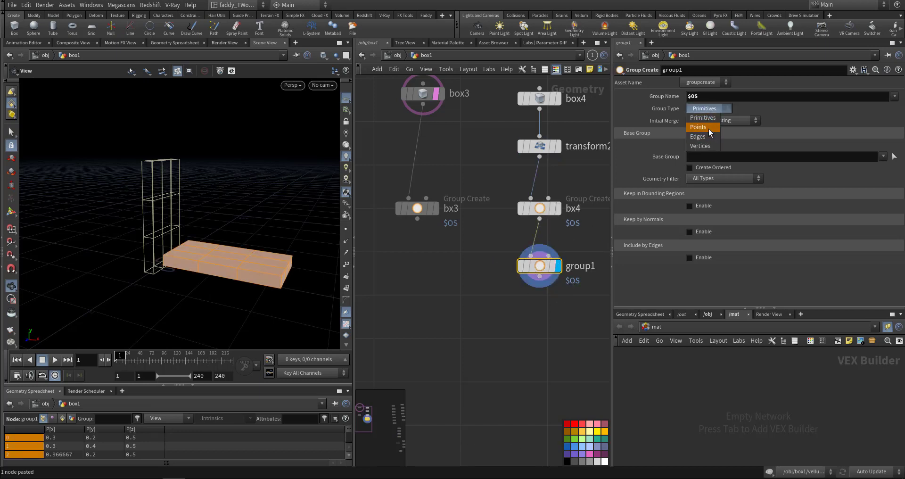
left_click(708, 128)
type("a")
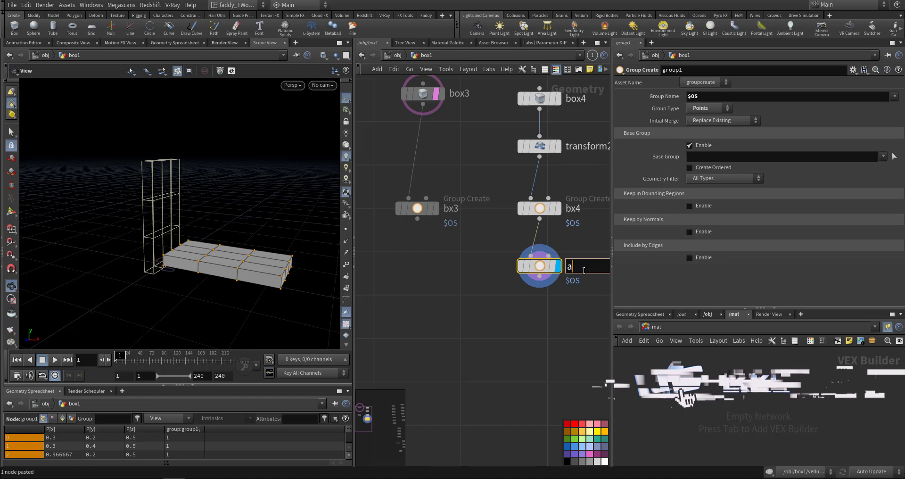
type("ttch_mov")
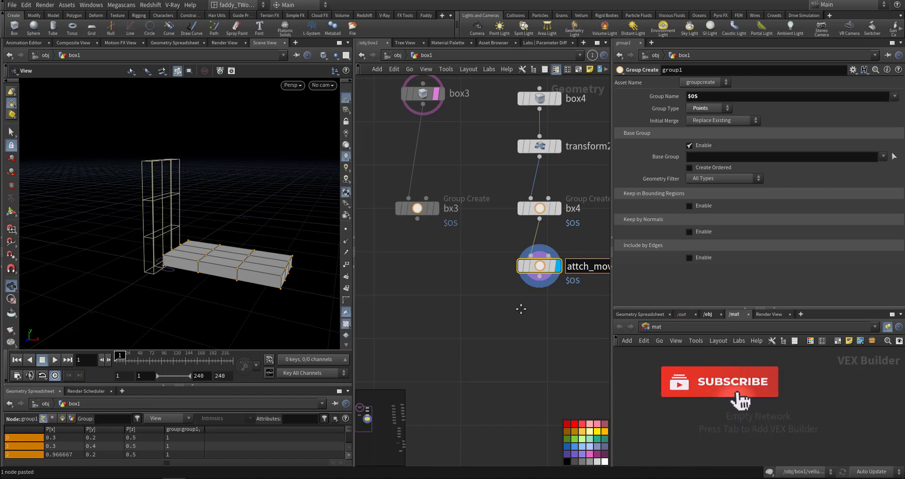
key("Return")
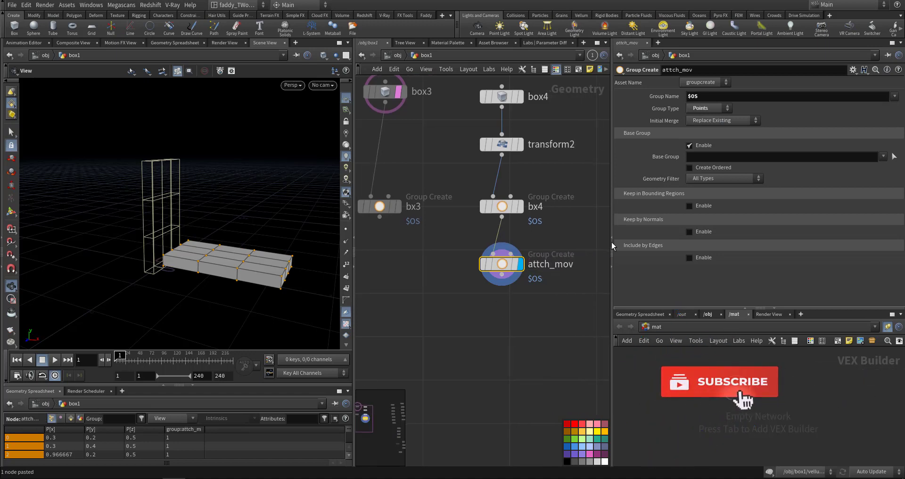
Step: Set the attch_mov base group to points 3, 7, 14, 18 and 31 on the horizontal slab
left_click(894, 157)
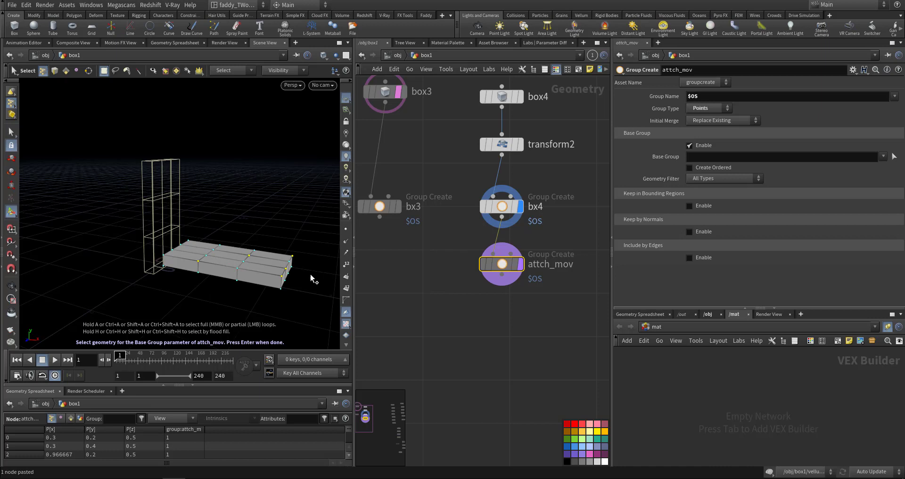
key("Return")
middle_click_drag(420, 311, 461, 277)
scroll(446, 264, "down", 10)
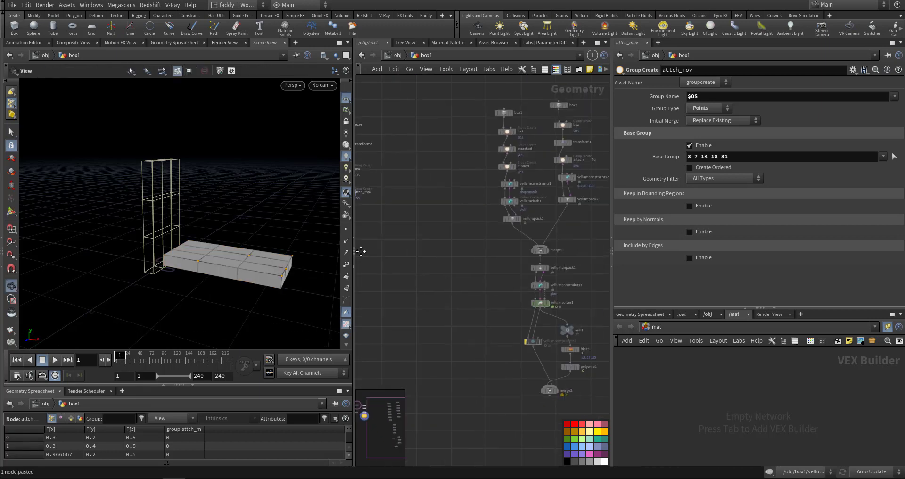
scroll(460, 267, "up", 5)
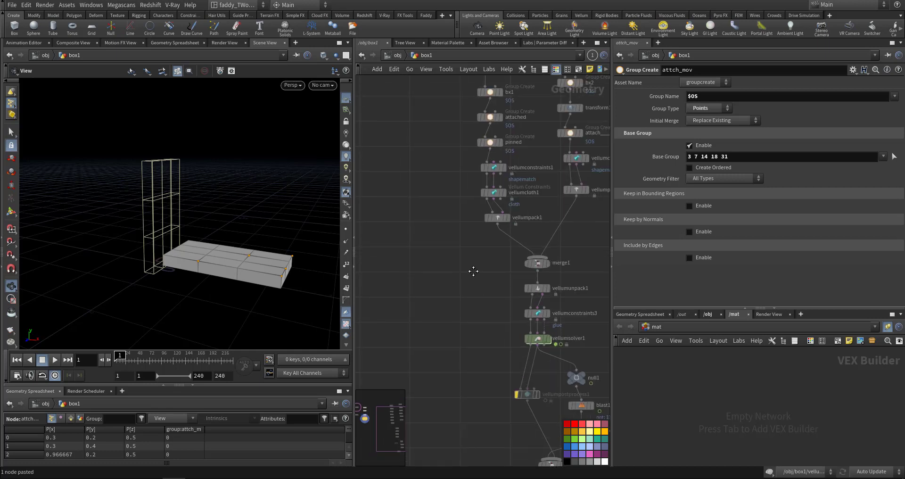
middle_click_drag(444, 267, 433, 308)
left_click(468, 204)
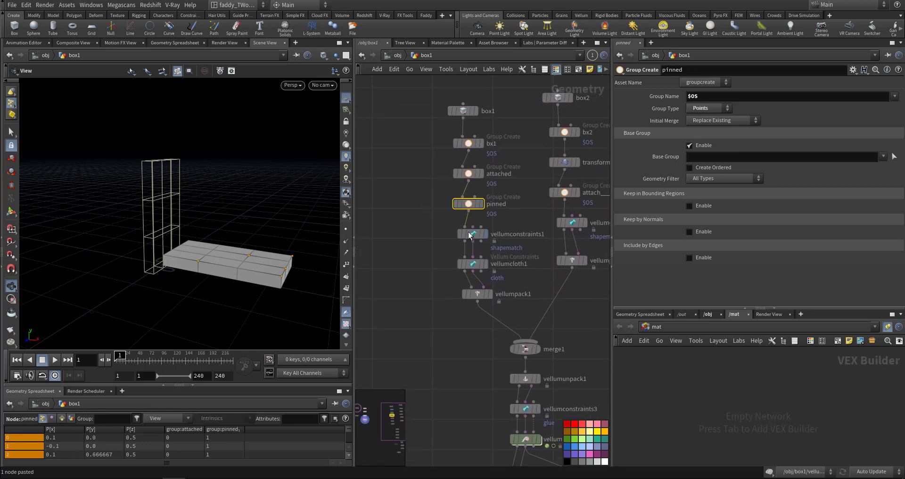
middle_click_drag(415, 251, 632, 290)
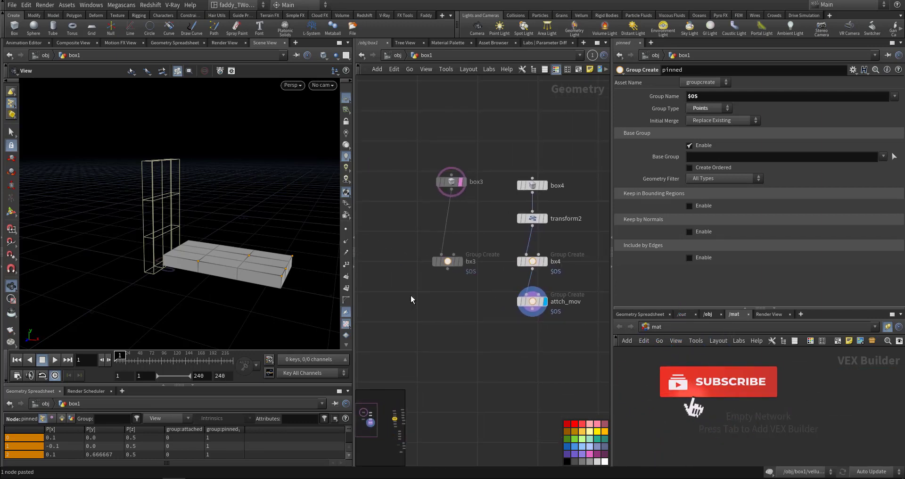
Step: Add two Vellum Constraints nodes, one below bx3 and one below attch_mov
left_click(447, 262)
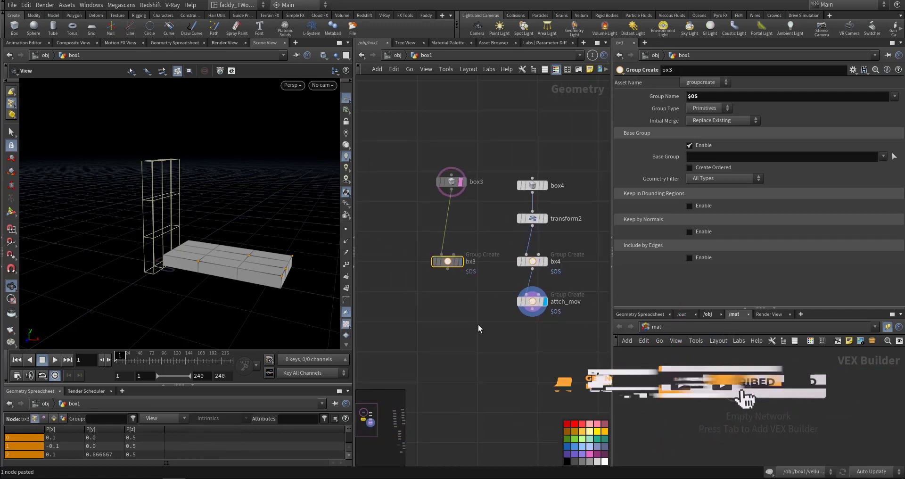
middle_click_drag(530, 339, 473, 293)
middle_click_drag(437, 321, 459, 324)
key("Tab")
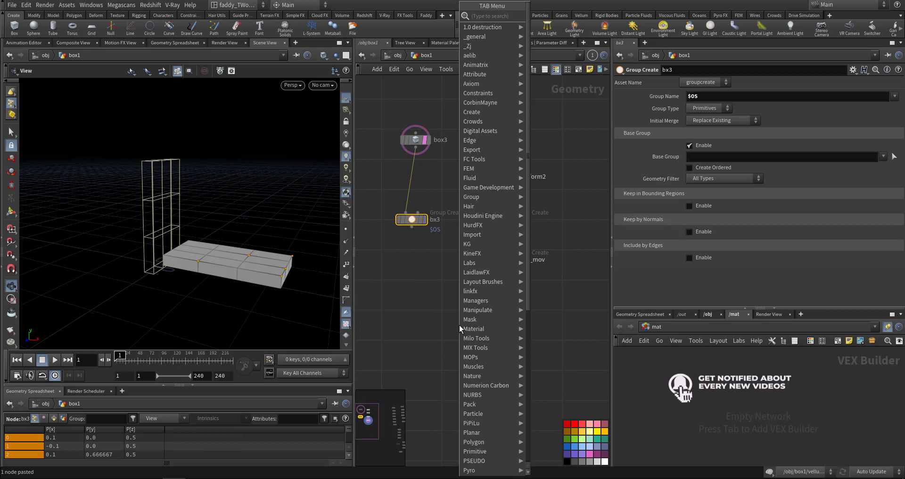
mouse_move(485, 330)
scroll(496, 344, "down", 5)
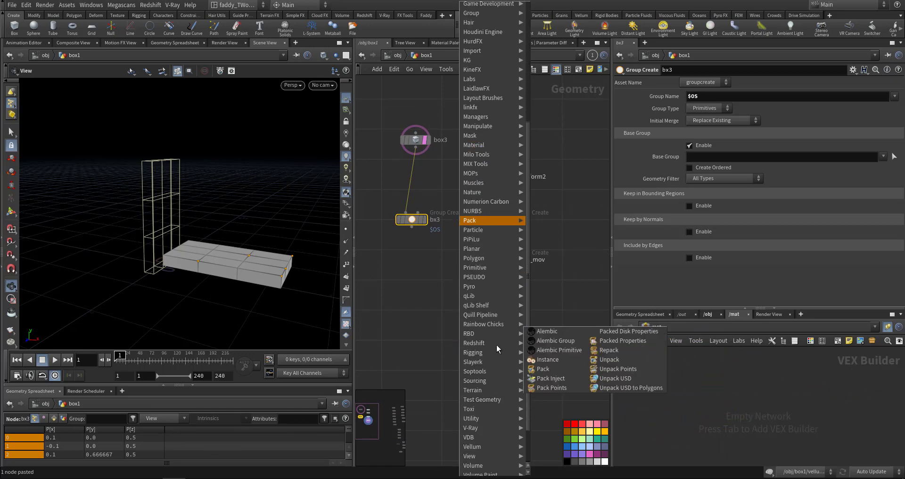
mouse_move(489, 418)
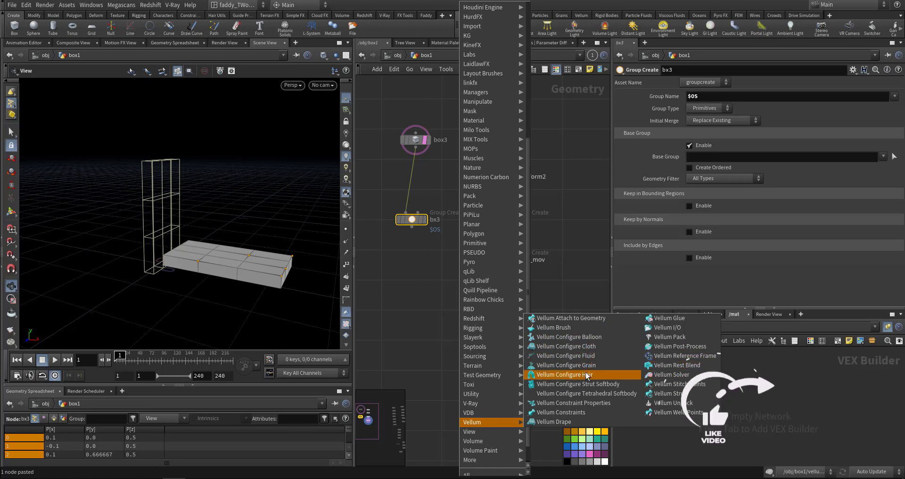
left_click(569, 412)
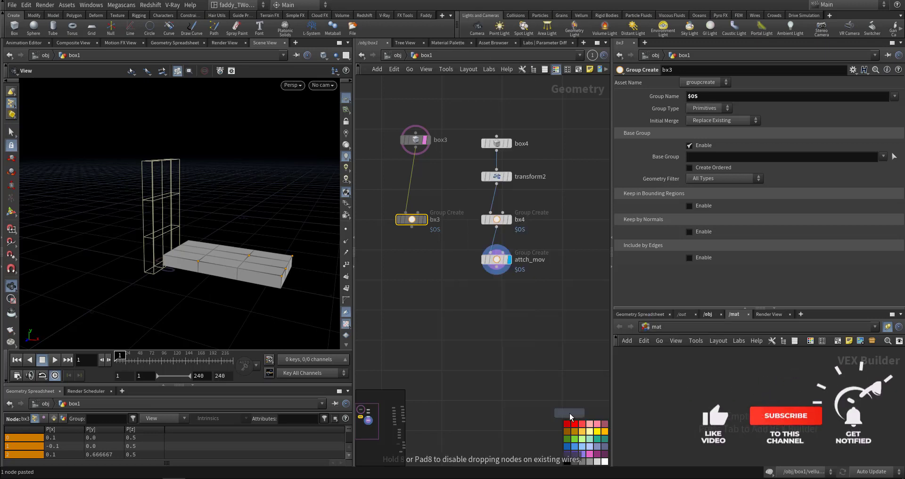
left_click(400, 290)
left_click(500, 307)
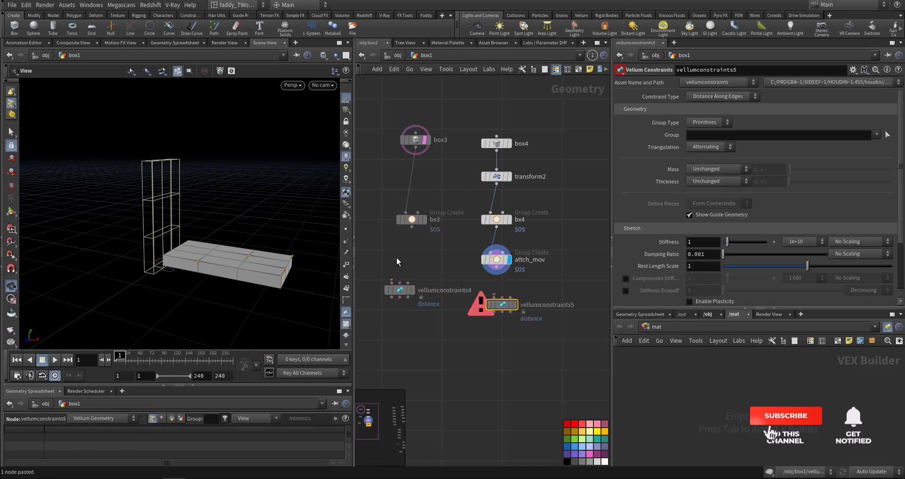
Step: Wire bx3 into the vellumconstraints4 node below it, display that node, and limit it to the group bx3
middle_click_drag(397, 262, 444, 283)
scroll(443, 281, "up", 1)
left_click(438, 309)
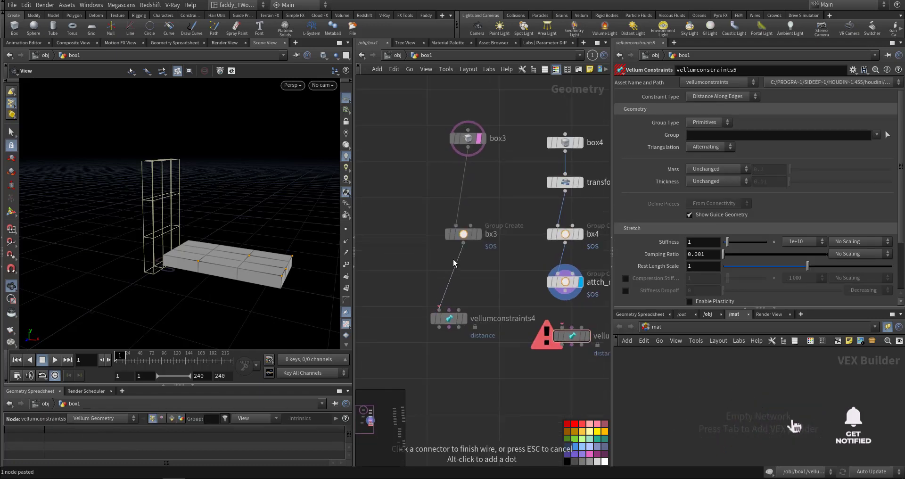
left_click(462, 243)
left_click(465, 318)
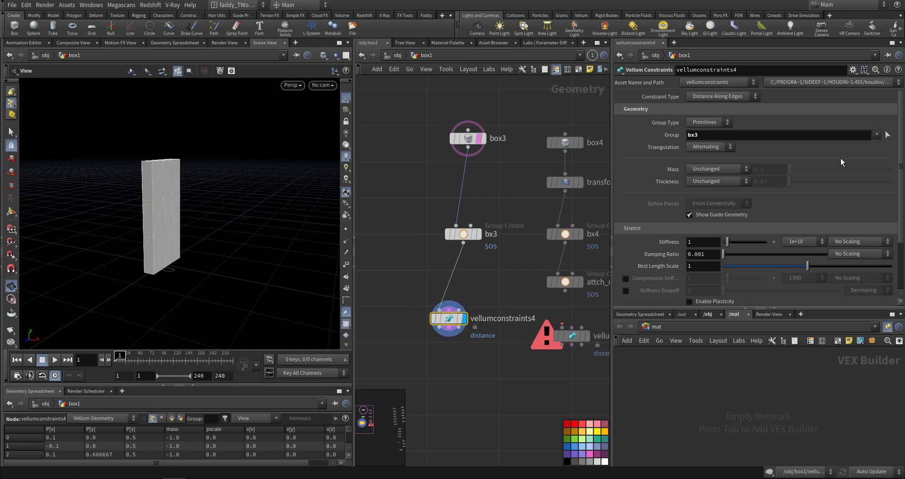
Step: Set the constraint type of vellumconstraints4 to Shape Match
scroll(807, 187, "down", 3)
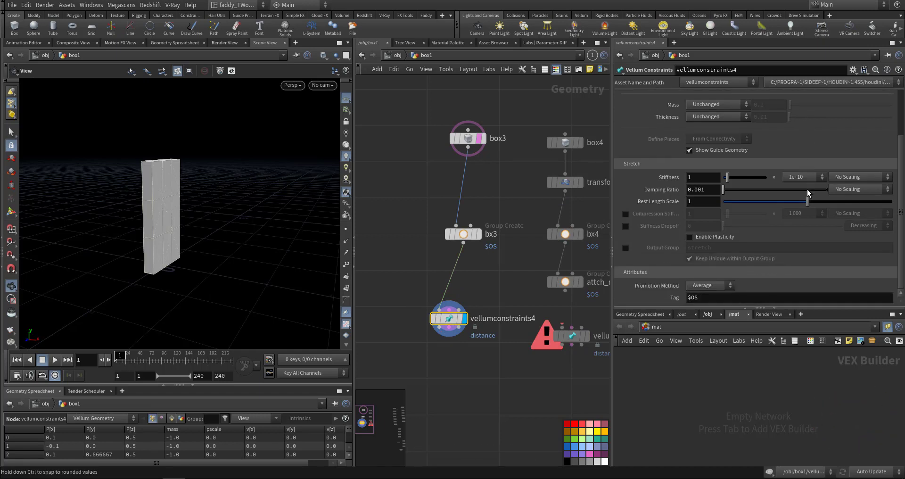
scroll(807, 189, "up", 3)
left_click(742, 95)
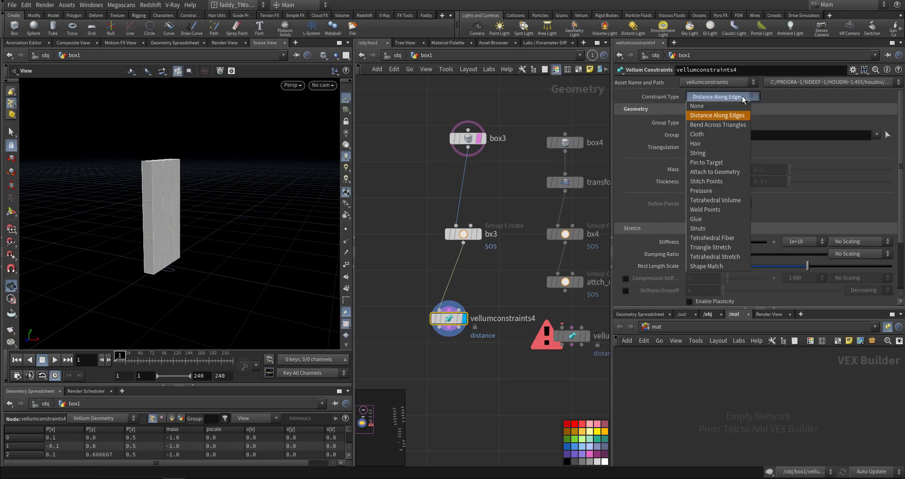
left_click(707, 261)
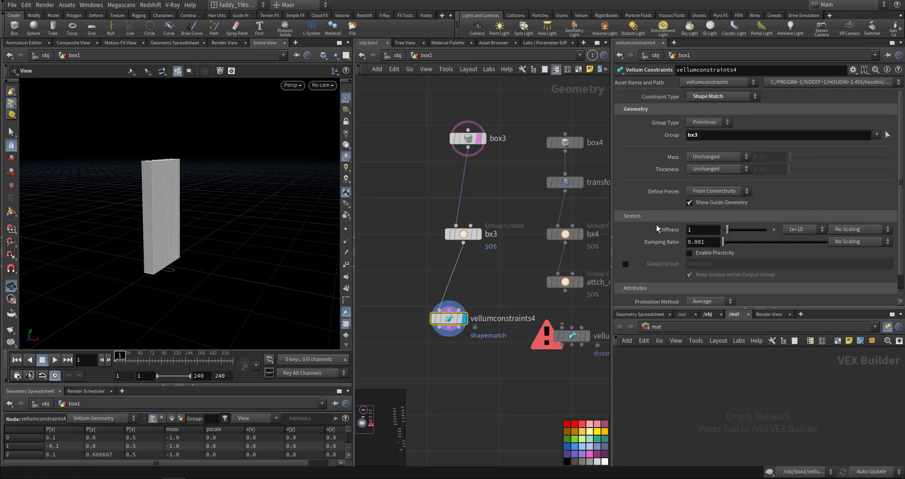
scroll(658, 228, "down", 1)
scroll(658, 228, "up", 1)
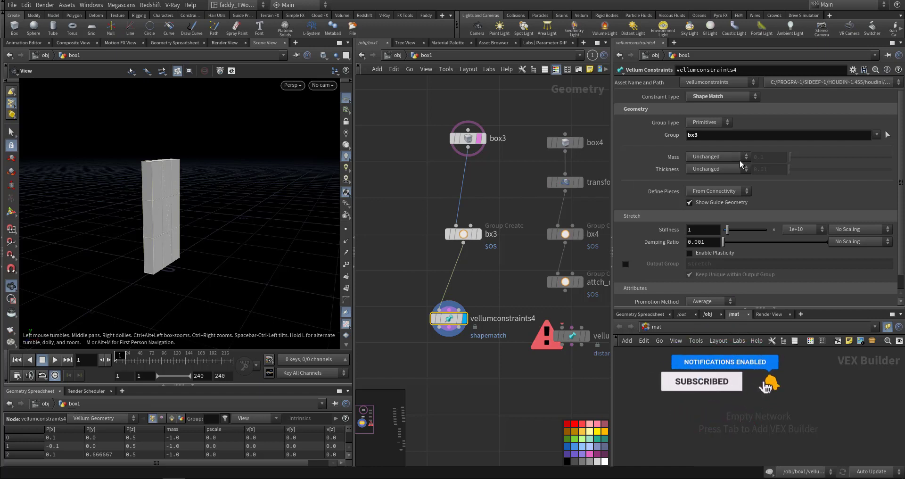
Step: Set the mass of vellumconstraints4 to Set Uniform 5 and its thickness to Set Uniform 0.1
left_click(713, 157)
left_click(724, 177)
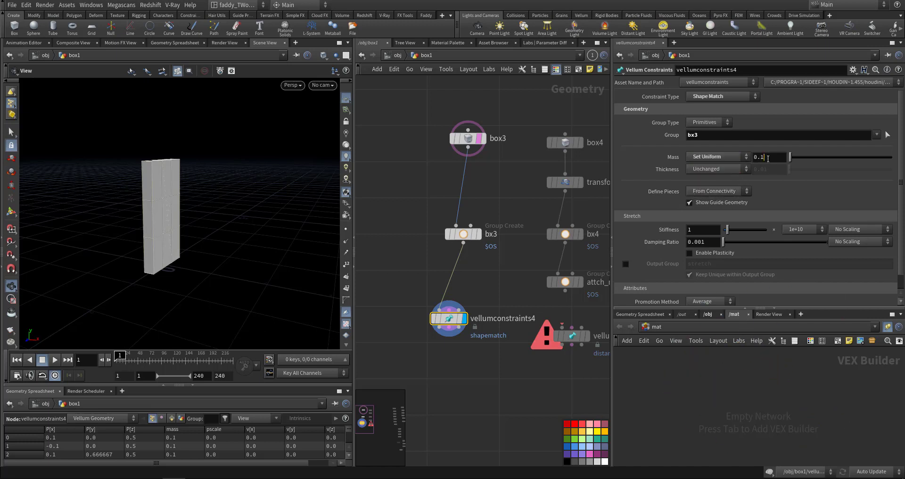
left_click(724, 169)
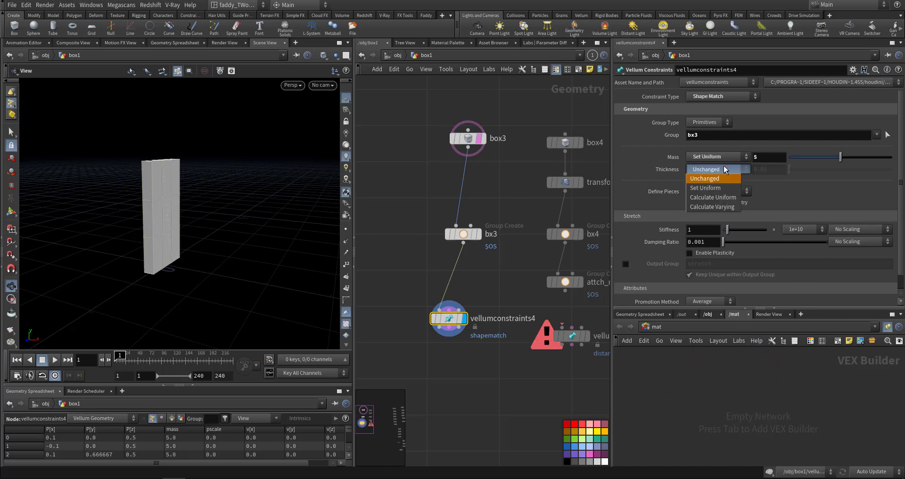
left_click(716, 189)
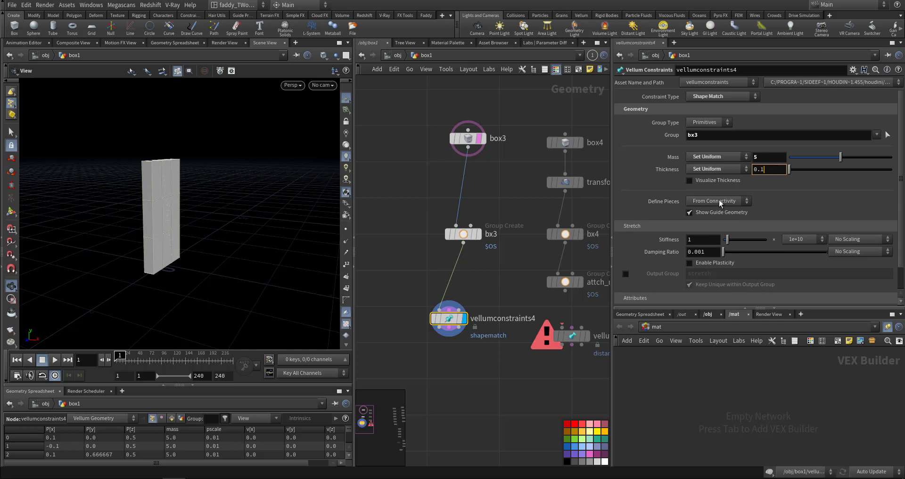
scroll(655, 251, "down", 2)
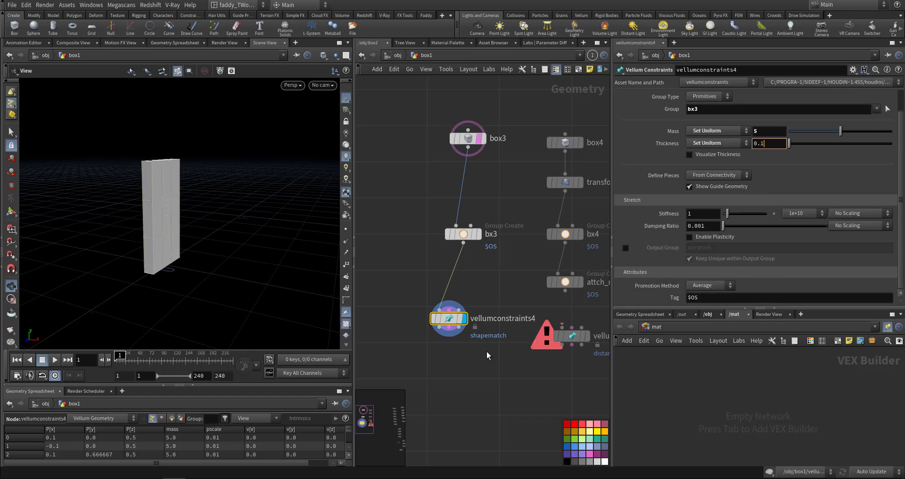
Step: Wire attch_mov into the first input of vellumconstraints5, then display and select that node
middle_click_drag(492, 365, 411, 300)
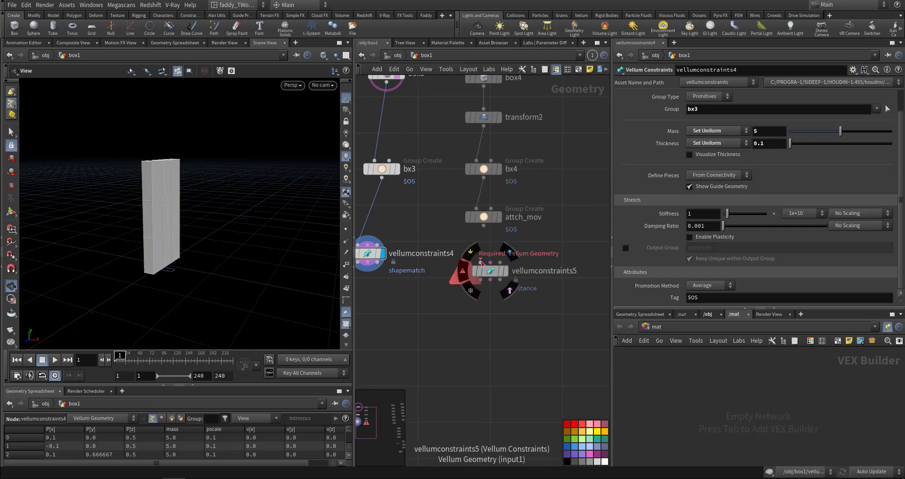
left_click(562, 324)
left_click(490, 233)
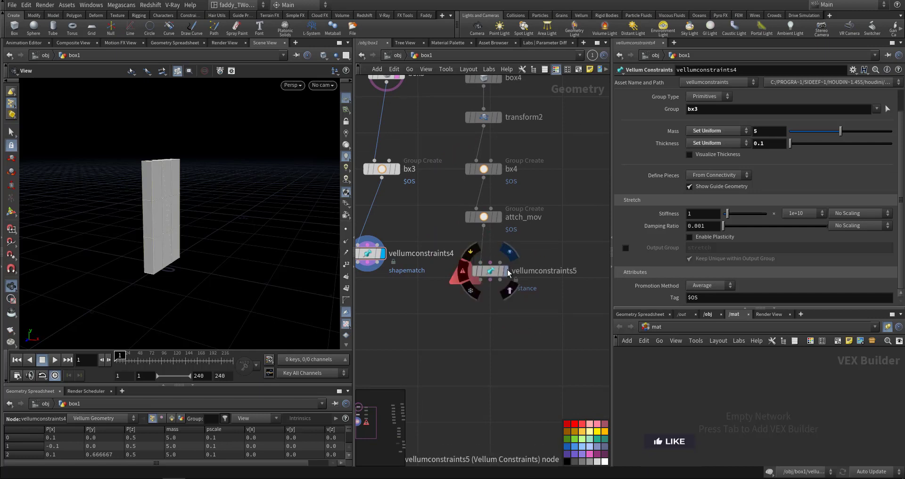
left_click(506, 271)
left_click(490, 273)
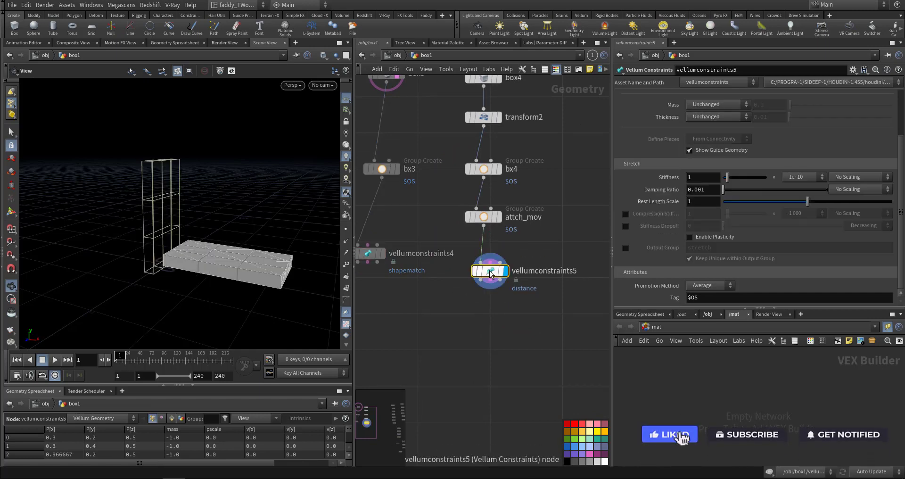
Step: Set vellumconstraints5 to the Shape Match constraint type with mass on Set Uniform at 2
scroll(664, 196, "up", 5)
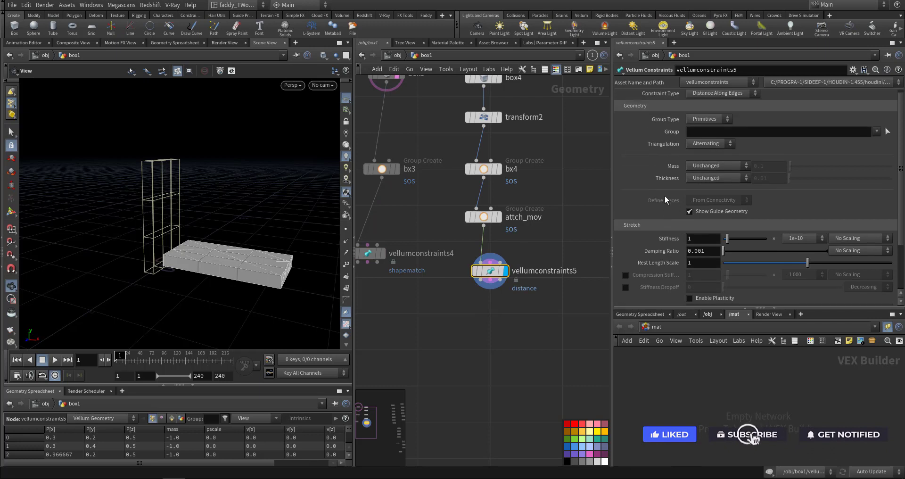
left_click(720, 96)
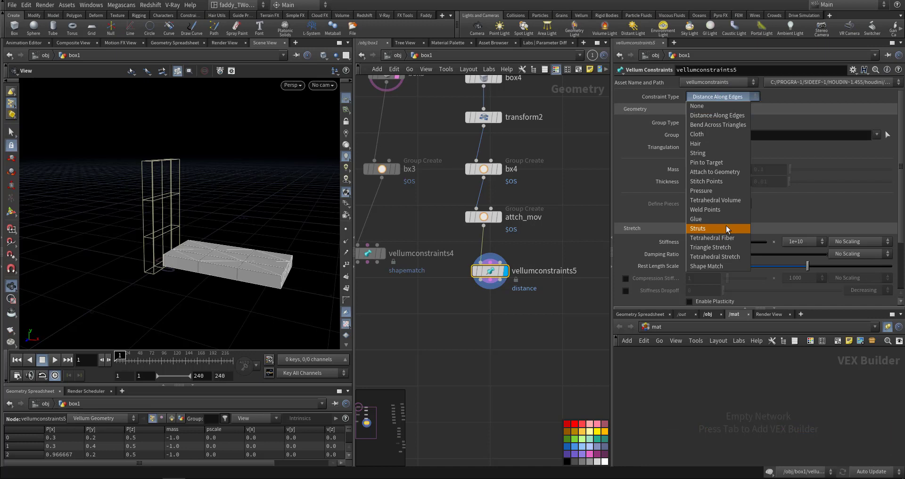
left_click(726, 264)
left_click(716, 157)
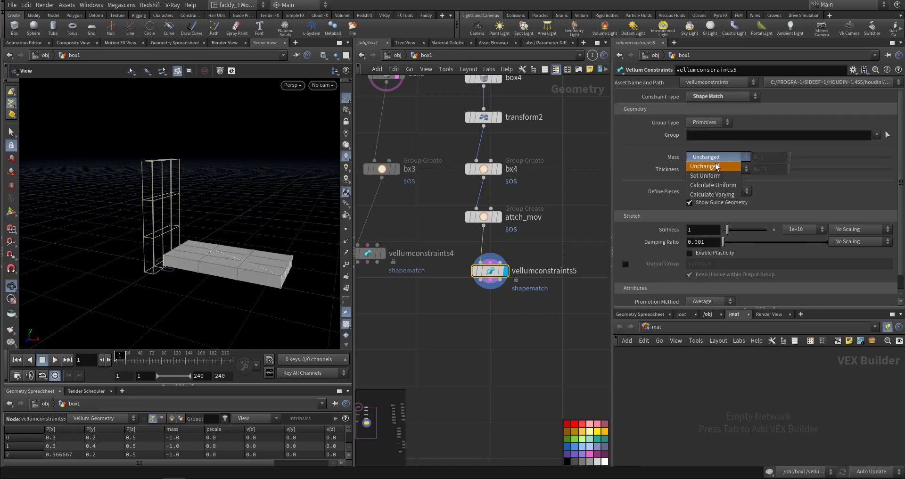
left_click(717, 176)
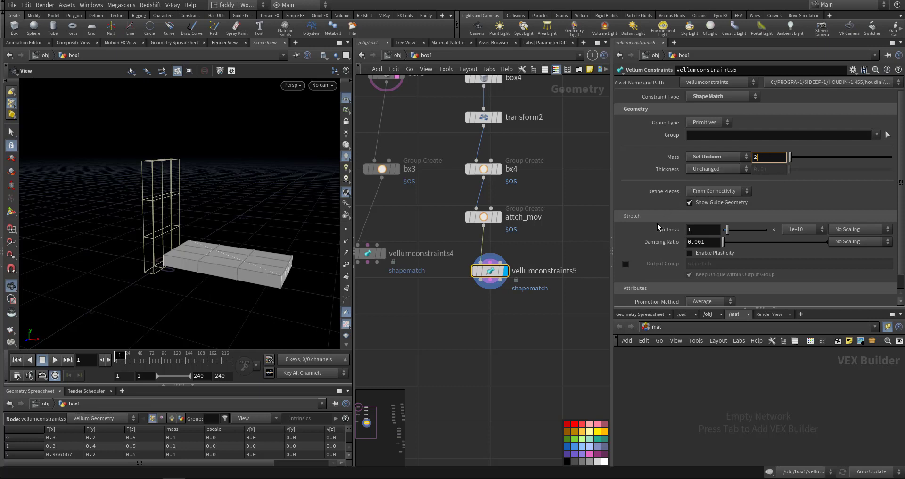
type("2")
key("Return")
Step: Add a Vellum Pack node wired to the outputs of vellumconstraints4 and place it below that node
middle_click_drag(454, 310, 496, 282)
key("Tab")
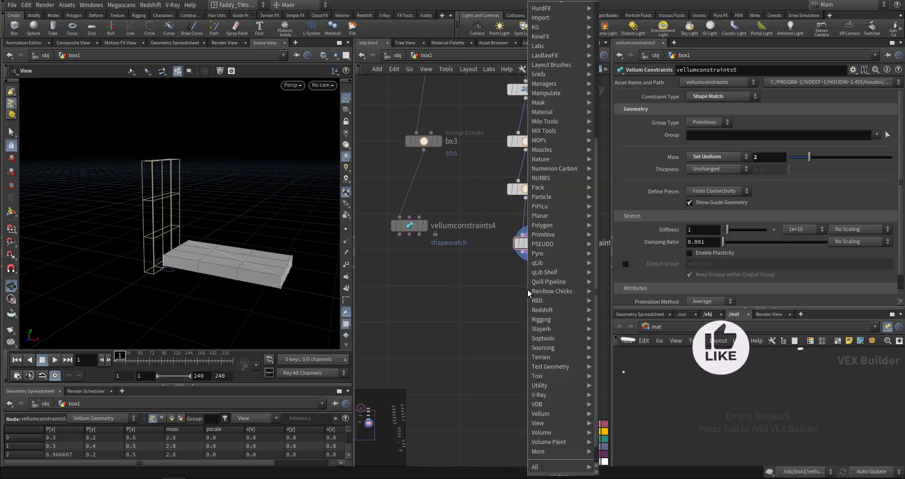
left_click(496, 301)
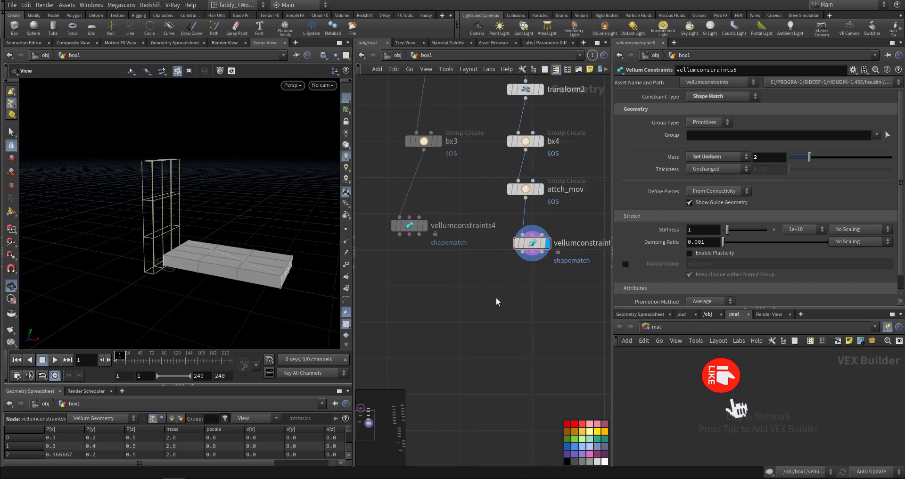
key("Tab")
type("ve")
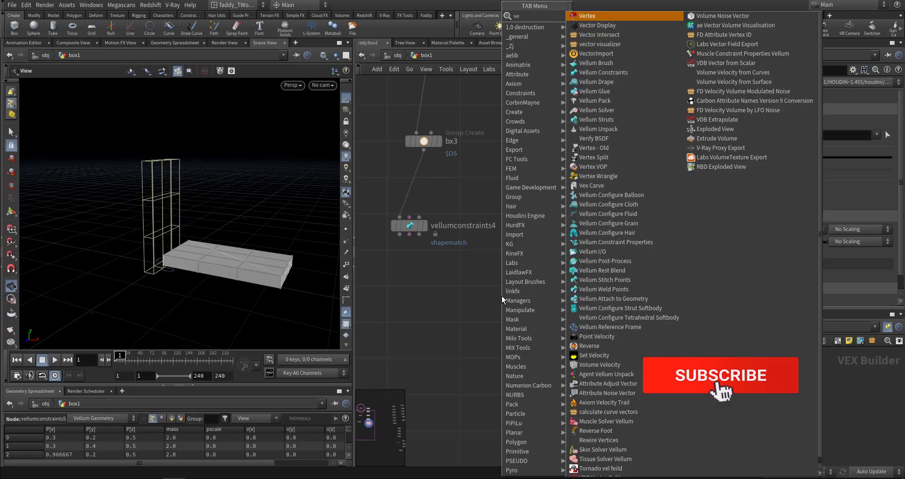
type("llum")
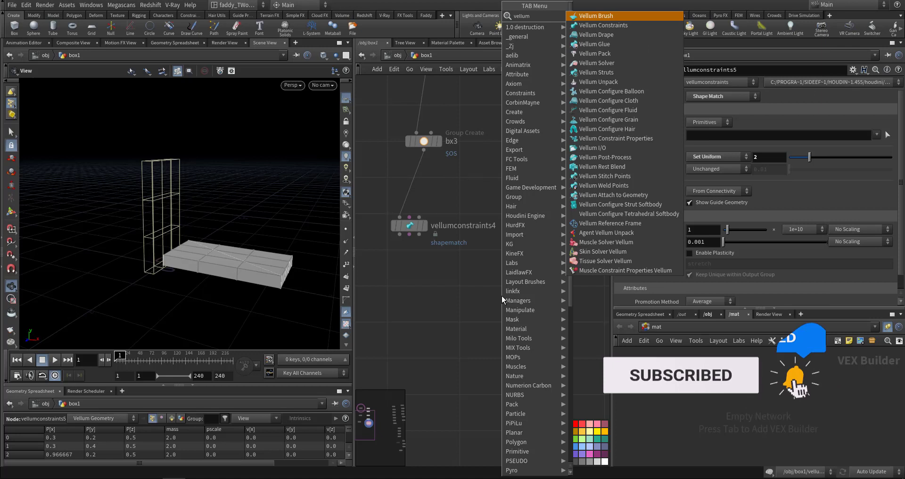
type("pa")
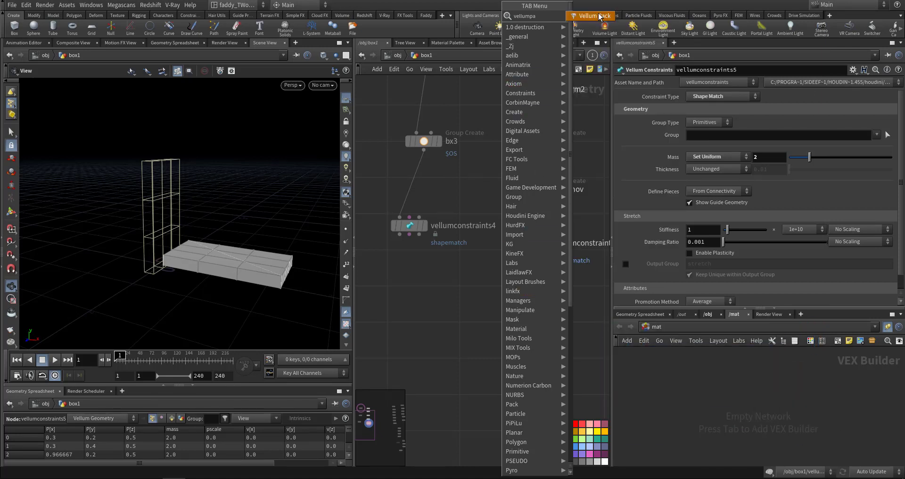
left_click(596, 16)
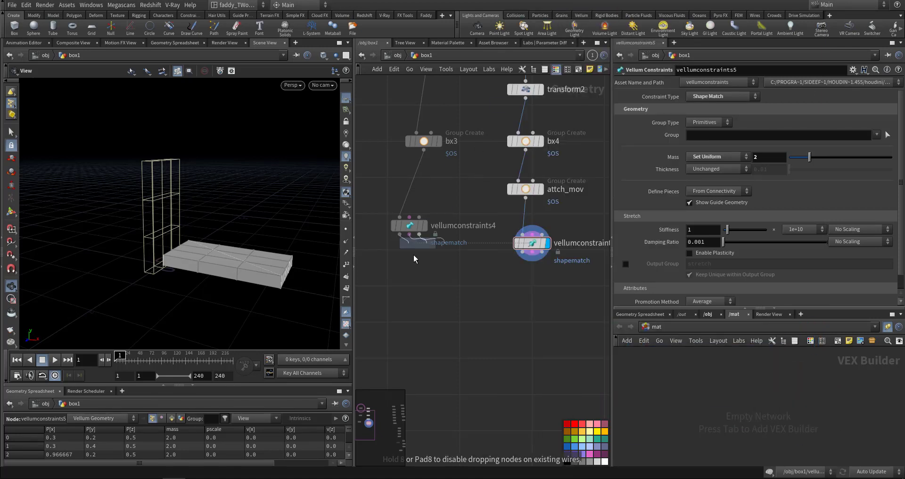
left_click(412, 260)
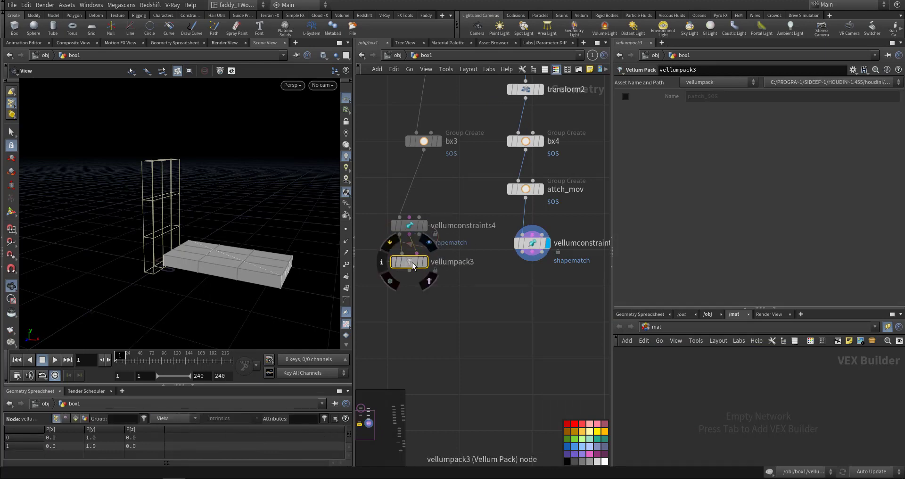
left_click_drag(412, 266, 402, 290)
Step: Add a Vellum Pack node wired to the outputs of vellumconstraints5 and place it below that node
key("Tab")
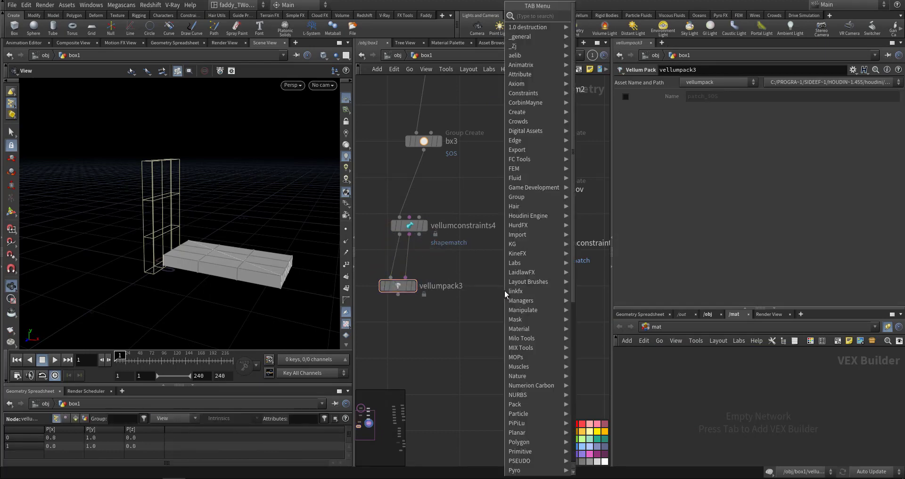
type("vellc")
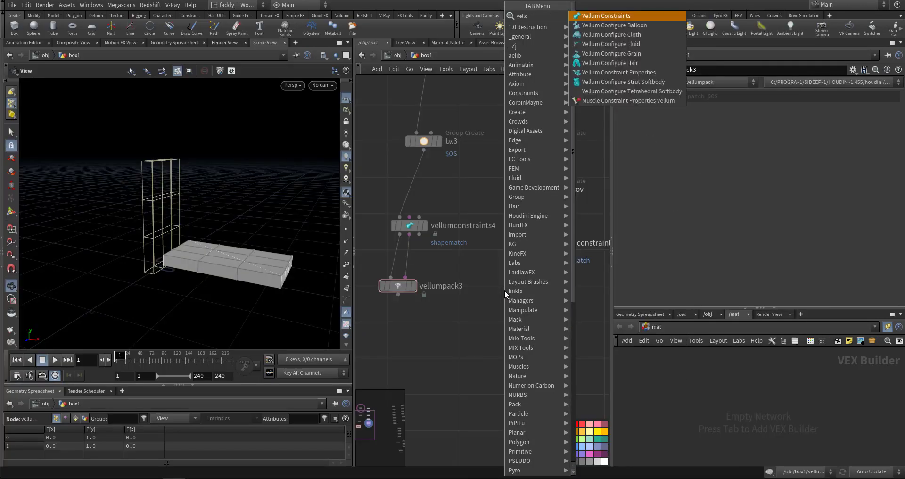
key("BackSpace")
type("pa")
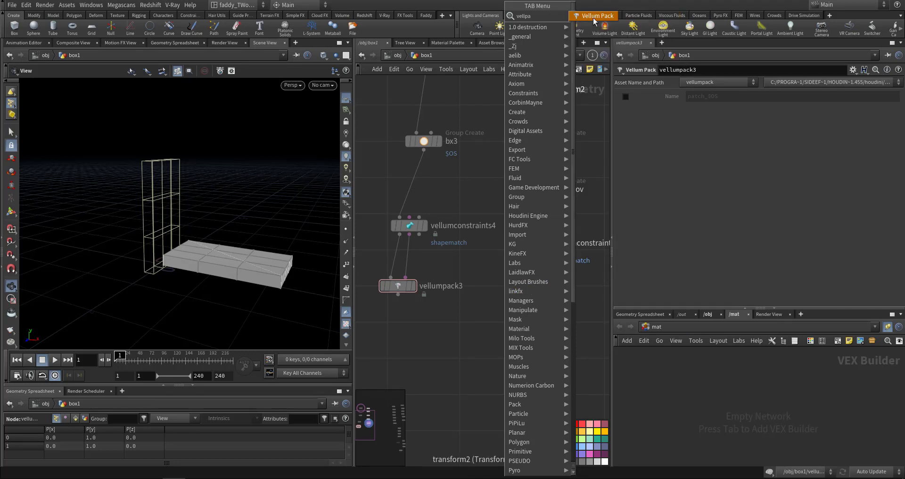
left_click(593, 15)
left_click(530, 284)
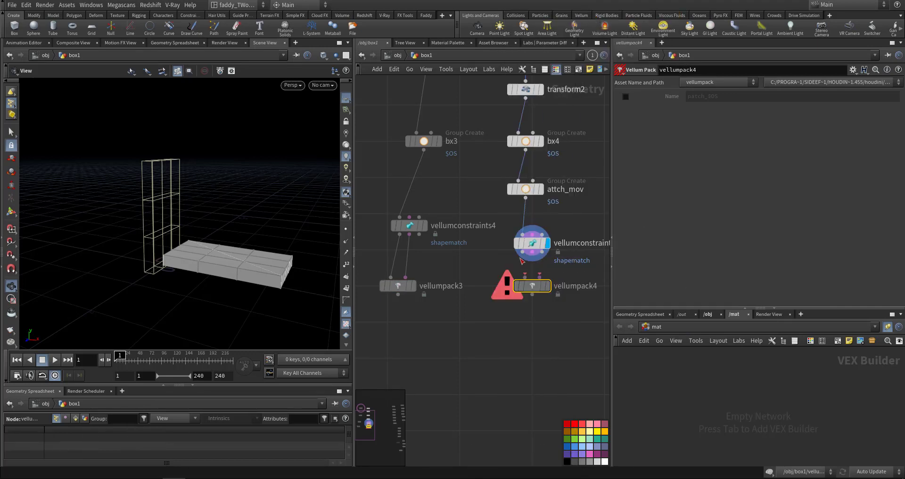
left_click(521, 256)
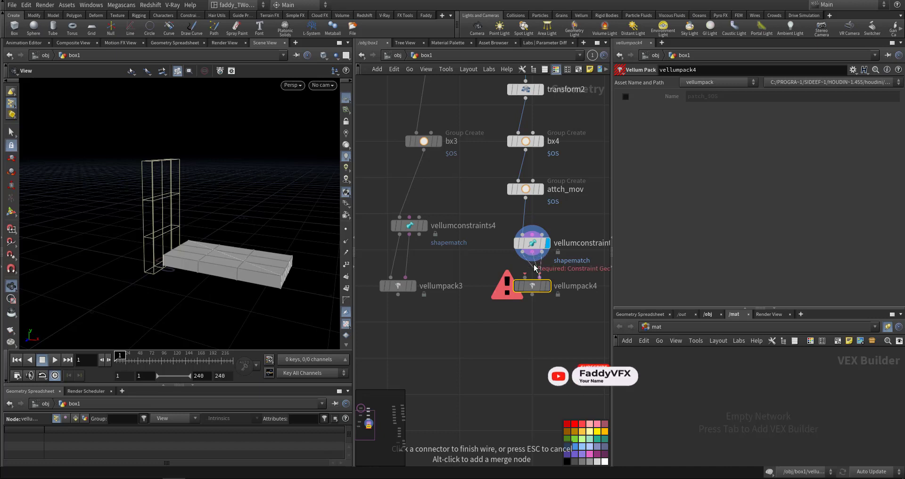
left_click(524, 273)
left_click_drag(526, 290, 520, 298)
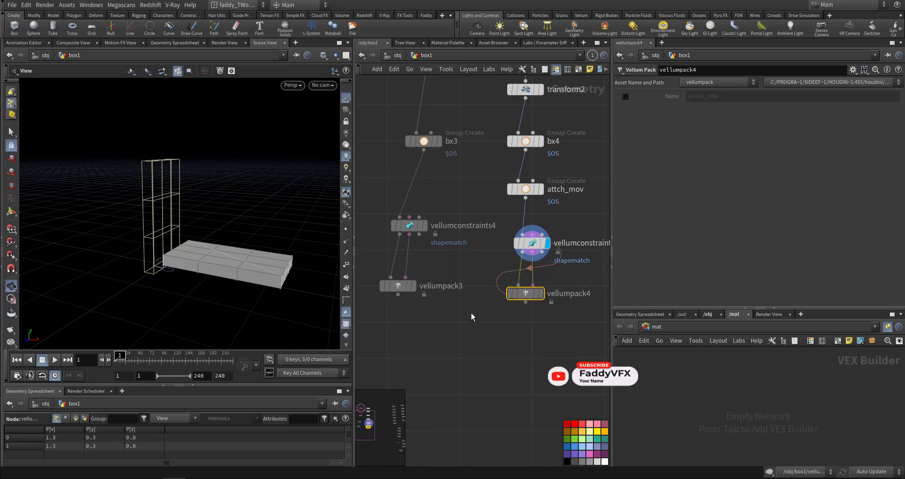
Step: Add a Merge node below the two Vellum Pack nodes and wire vellumpack3 and vellumpack4 into it
left_click(471, 315)
right_click(471, 318)
left_click(450, 329)
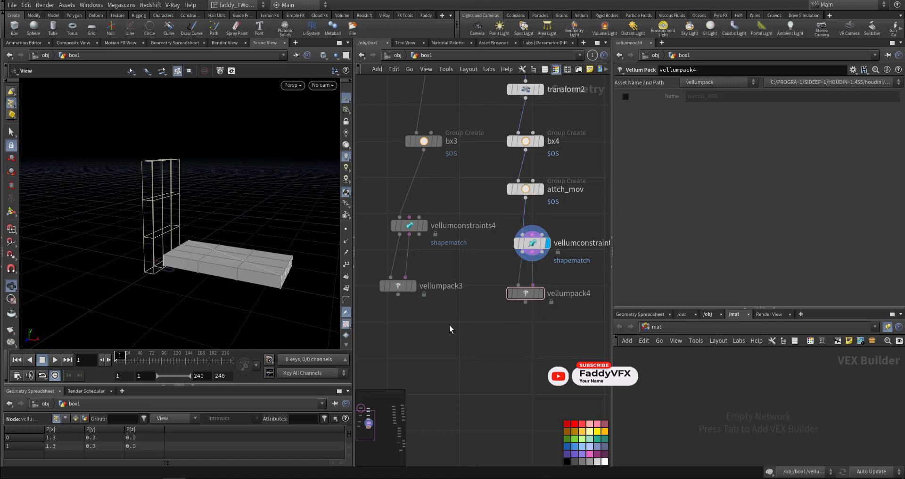
left_click(459, 333)
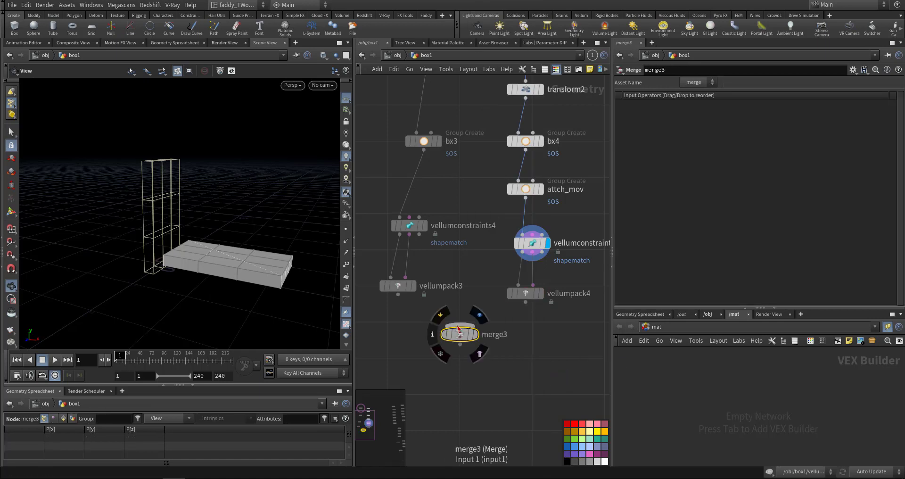
left_click(457, 326)
left_click(398, 294)
left_click(463, 325)
left_click(525, 302)
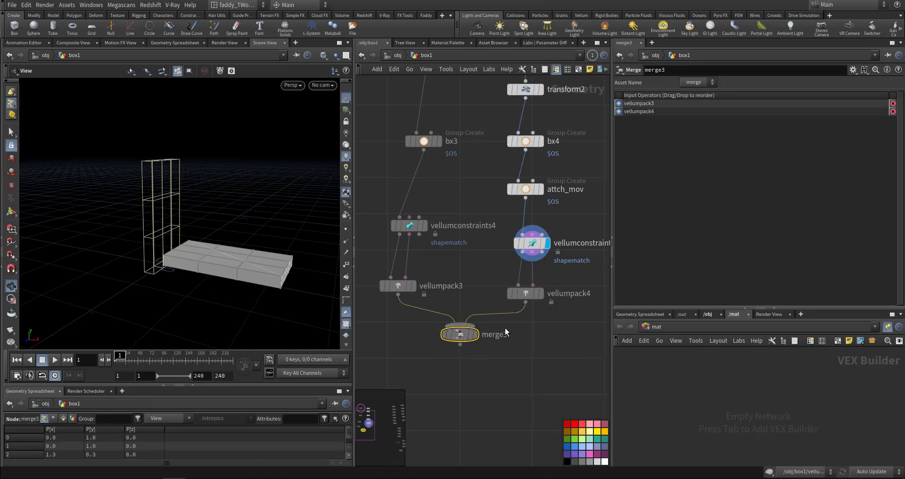
Step: Add a Vellum Unpack node below merge3 and wire the merge output into it
middle_click_drag(504, 331, 507, 281)
key("Tab")
type("ve")
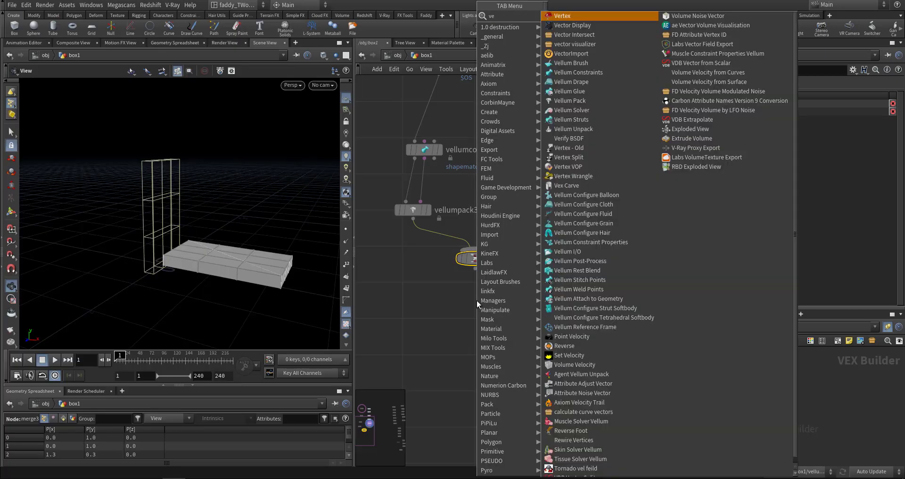
type("llunp")
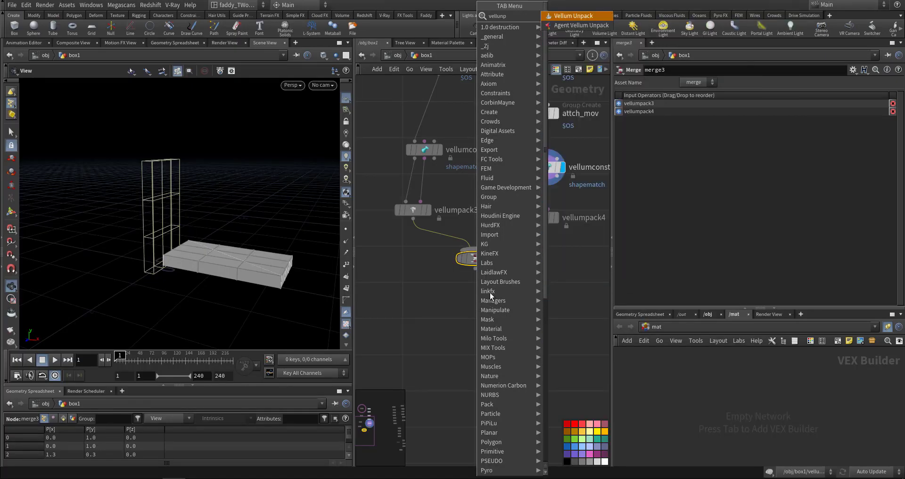
key("Return")
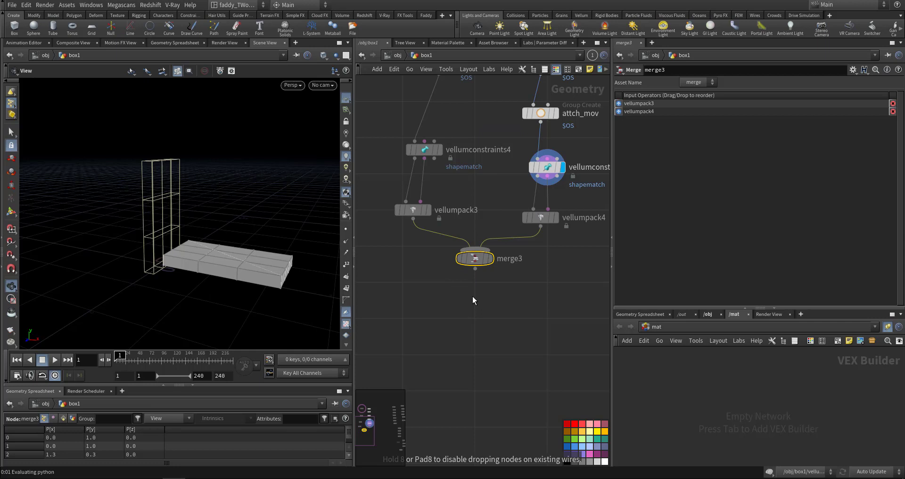
left_click(473, 301)
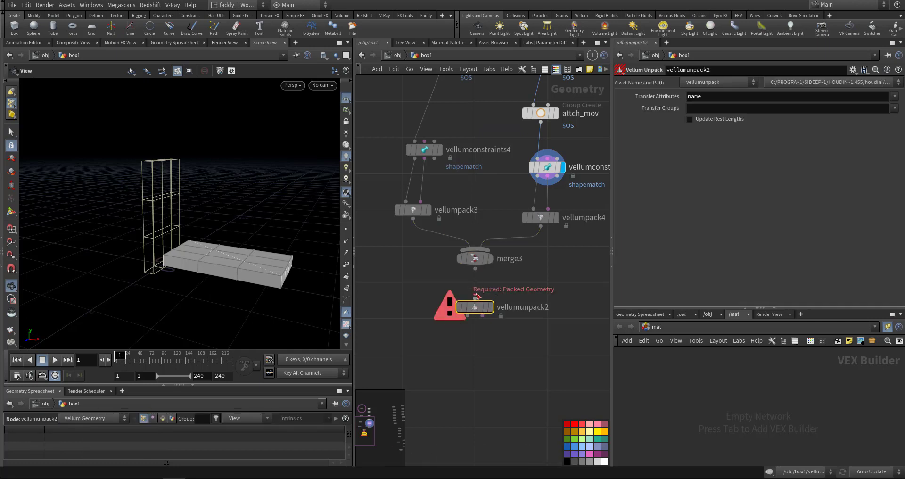
left_click_drag(475, 296, 474, 268)
middle_click_drag(434, 292, 409, 379)
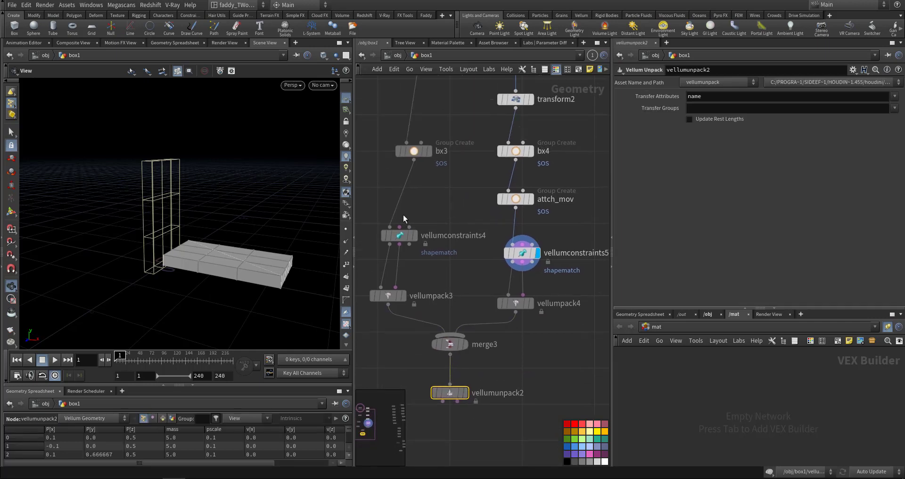
middle_click_drag(402, 214, 420, 287)
left_click(533, 225)
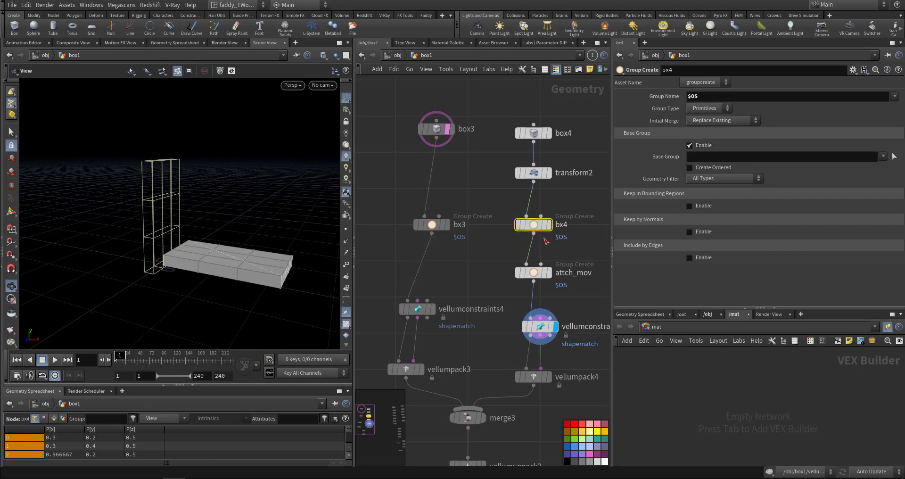
Step: Add a Vellum Constraints node below vellumunpack2
middle_click_drag(490, 338, 466, 91)
scroll(477, 260, "up", 1)
key("Tab")
mouse_move(497, 324)
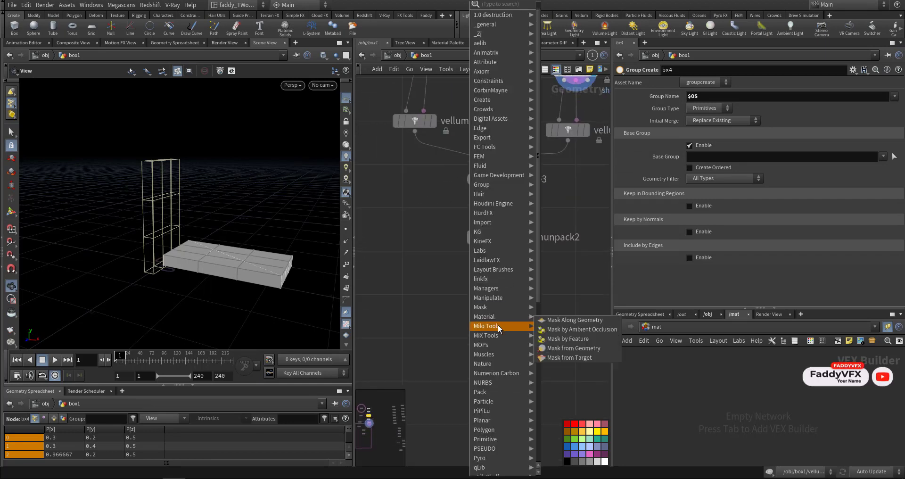
scroll(505, 329, "down", 8)
mouse_move(520, 400)
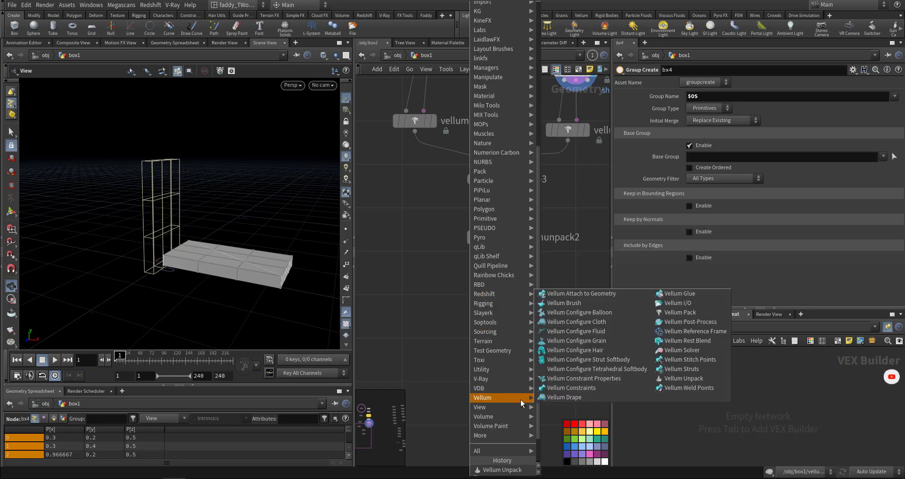
left_click(608, 384)
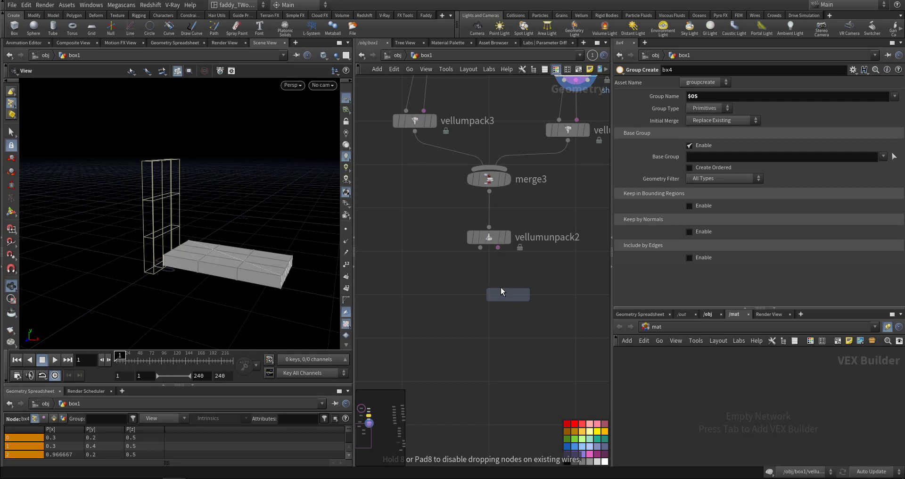
left_click(487, 283)
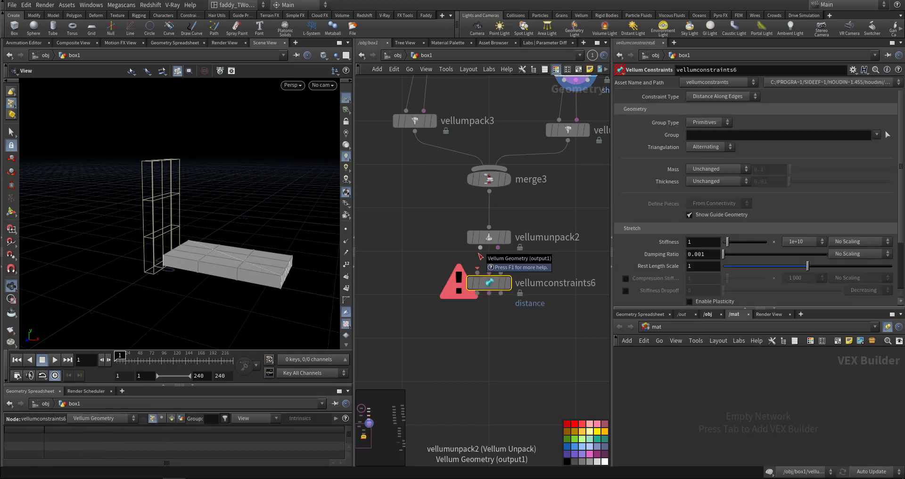
Step: Wire both outputs of vellumunpack2 into the first two inputs of vellumconstraints6 and display that node
left_click(479, 247)
left_click(498, 248, "shift")
left_click(478, 273)
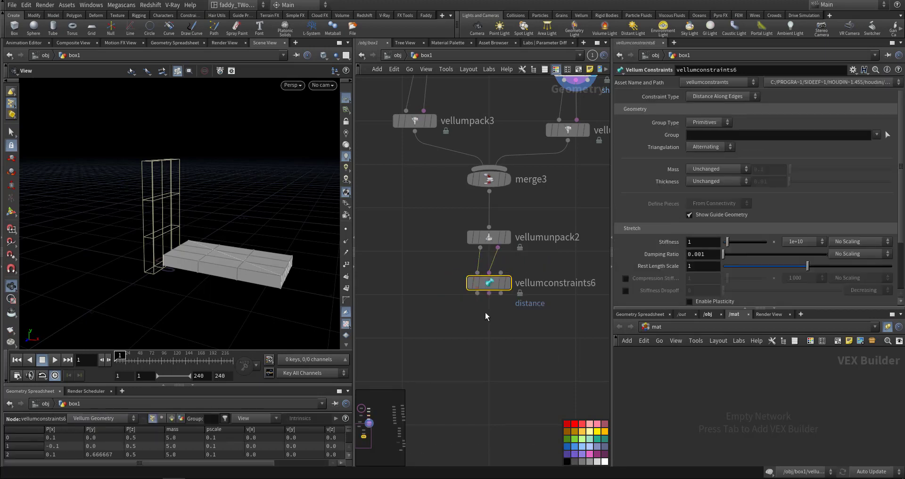
left_click_drag(490, 287, 489, 298)
left_click(507, 295)
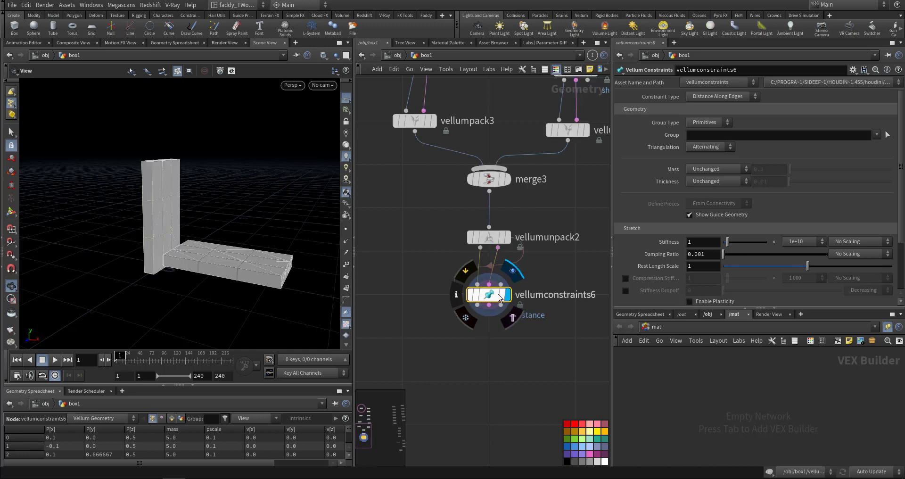
Step: Set vellumconstraints6 to the Glue constraint type, with Group Type and Target Group Type on Points and attch_mov as the group
left_click(711, 96)
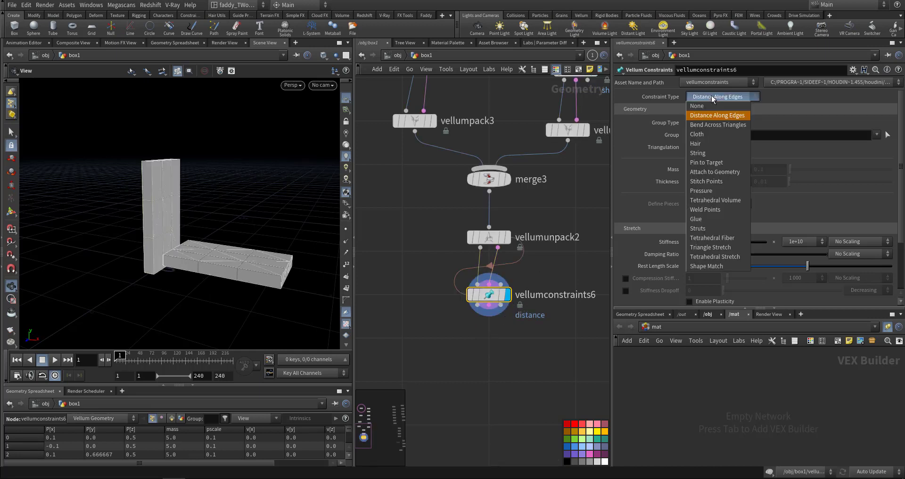
left_click(710, 220)
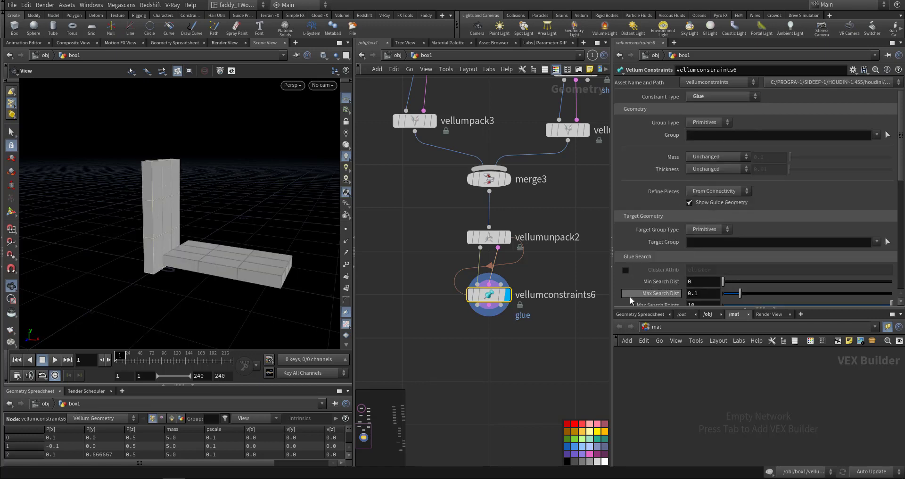
middle_click_drag(541, 327, 529, 282)
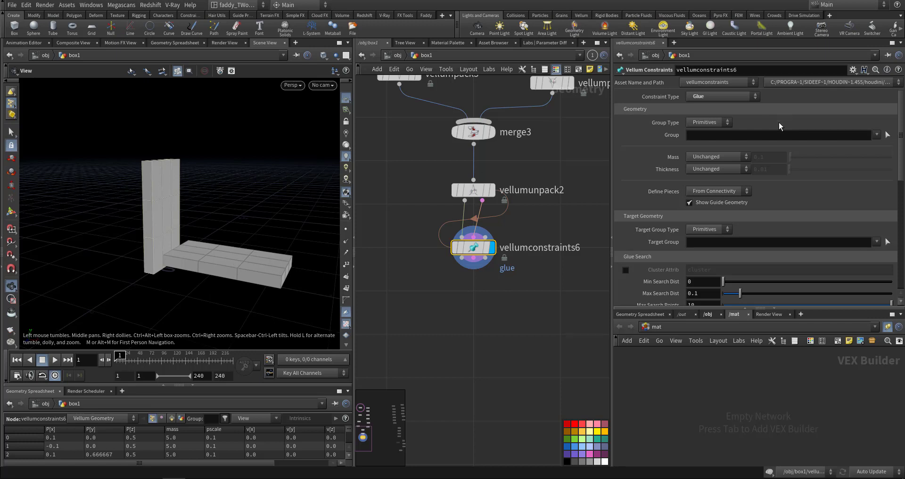
left_click(727, 123)
left_click(711, 141)
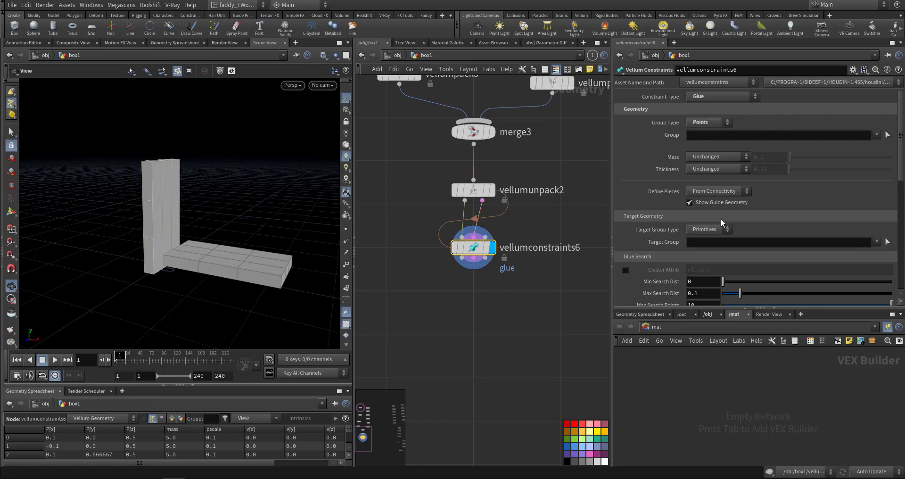
left_click(720, 229)
left_click(698, 248)
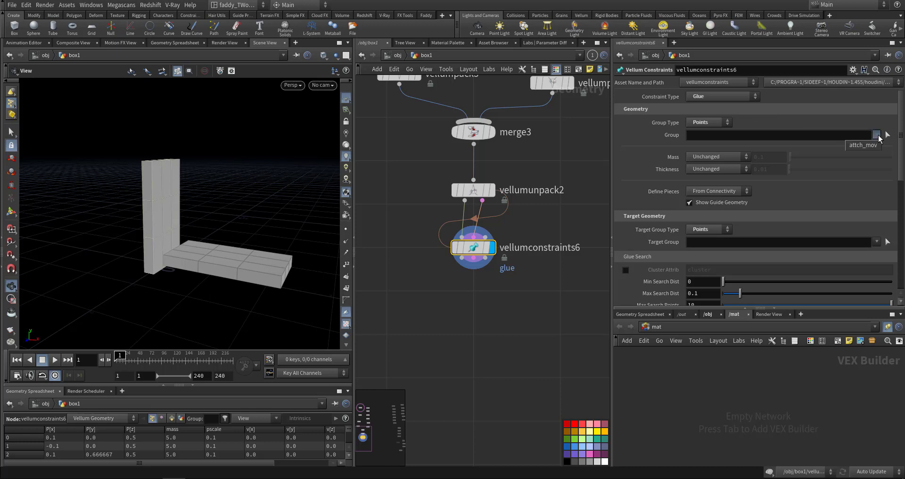
left_click(873, 145)
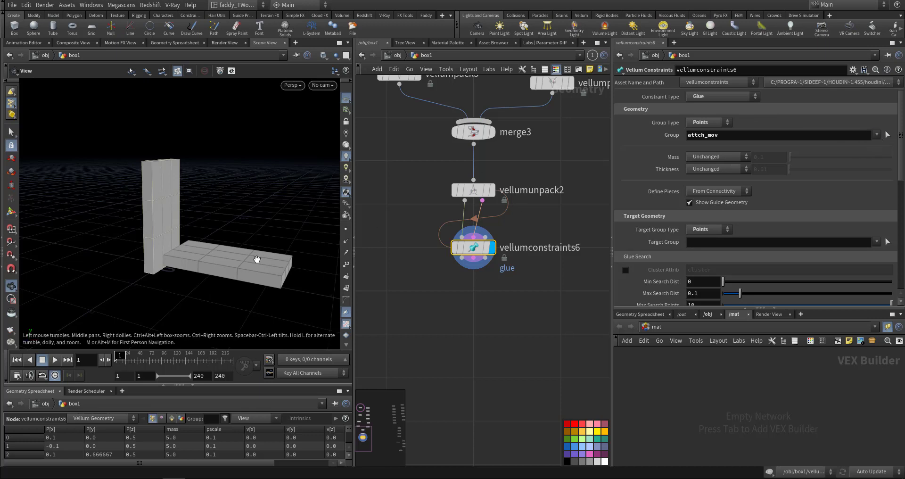
Step: Display the attch_mov group node and examine its grouped points on the horizontal box
middle_click_drag(460, 101, 459, 216)
middle_click_drag(521, 164, 472, 268)
left_click(521, 176)
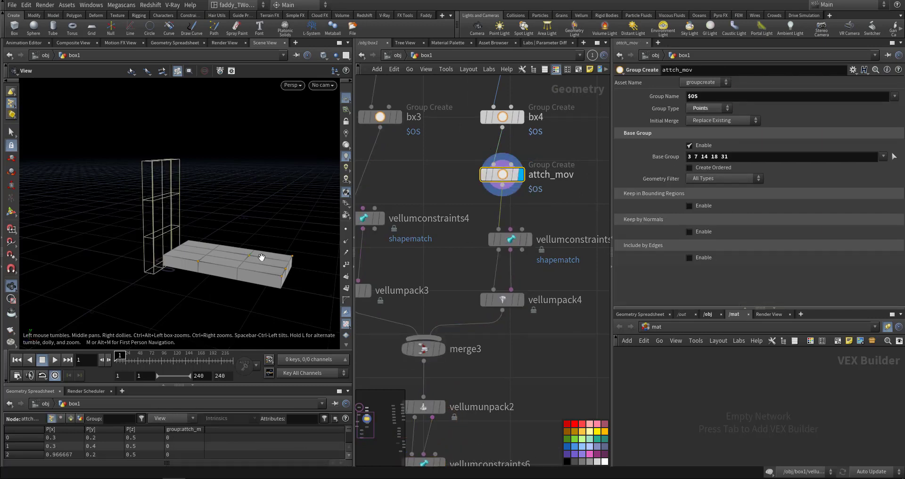
left_click_drag(259, 262, 195, 257)
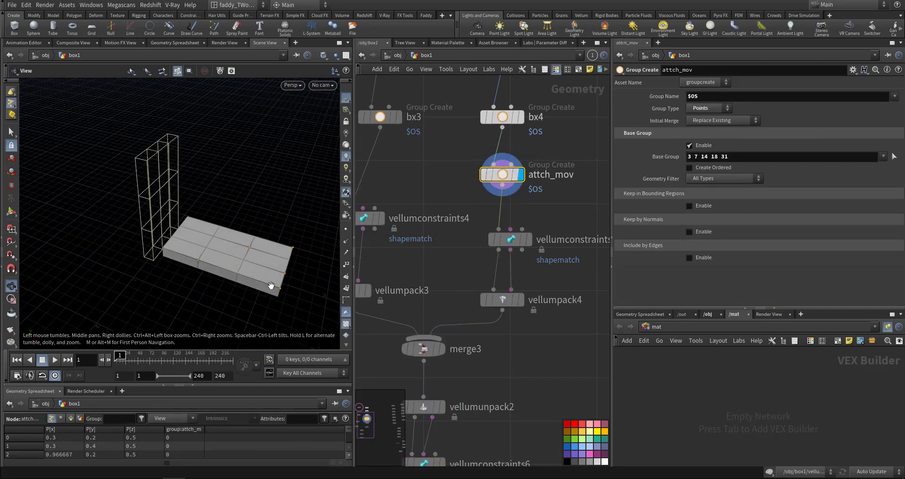
left_click_drag(265, 284, 269, 256)
Step: Select vellumconstraints6 and make it the displayed node
middle_click_drag(529, 349, 555, 281)
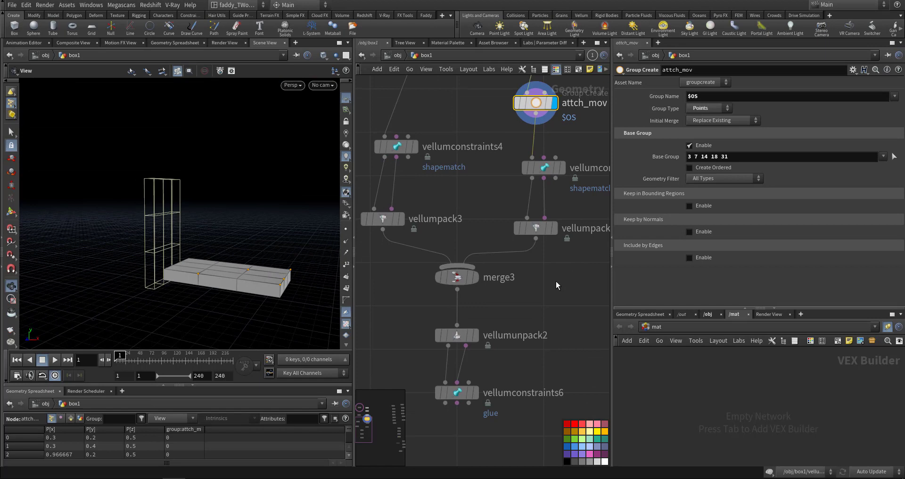
left_click(457, 392)
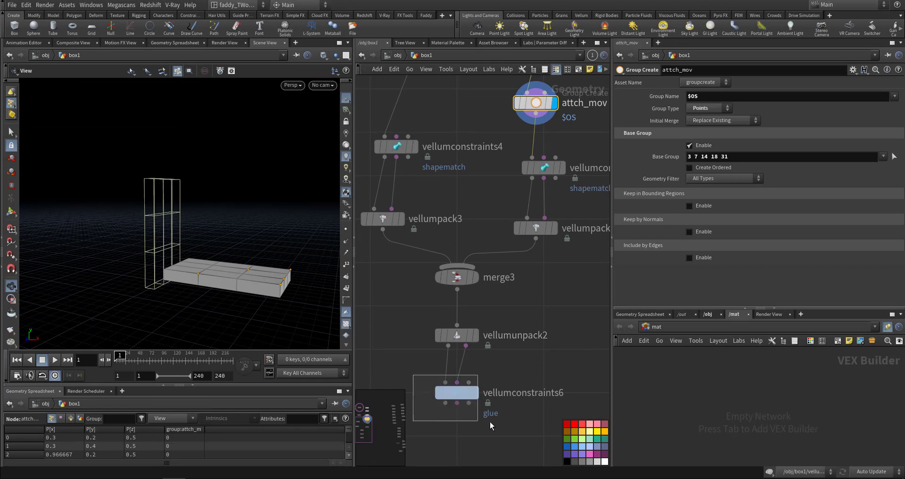
left_click(473, 392)
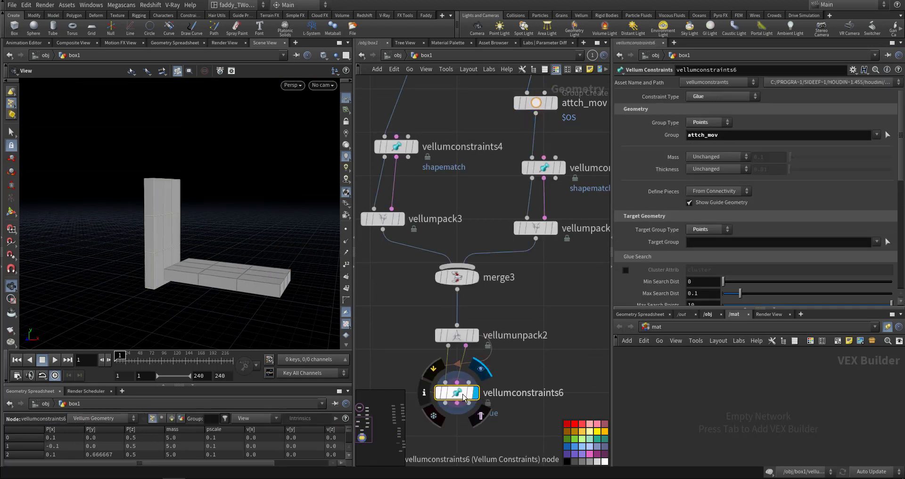
Step: Try Primitives as the Target Group Type of vellumconstraints6 and check which groups are offered for the target
left_click(874, 242)
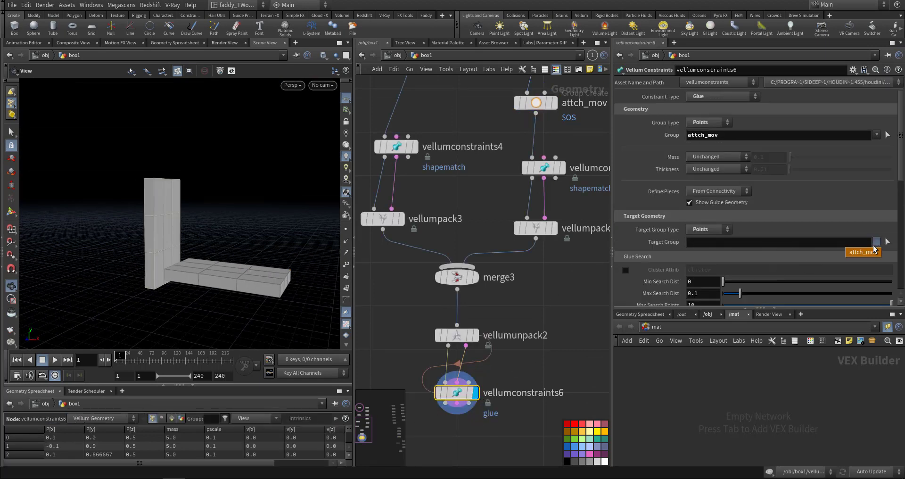
left_click(720, 229)
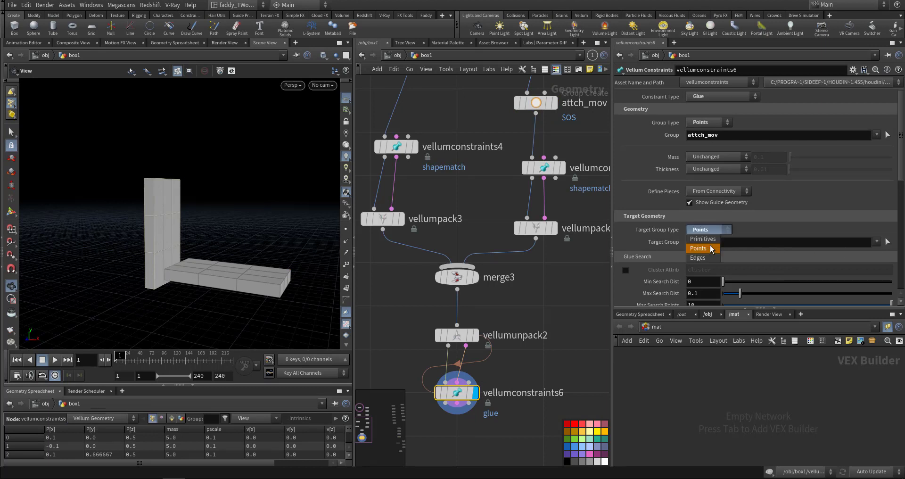
left_click(707, 239)
left_click(876, 242)
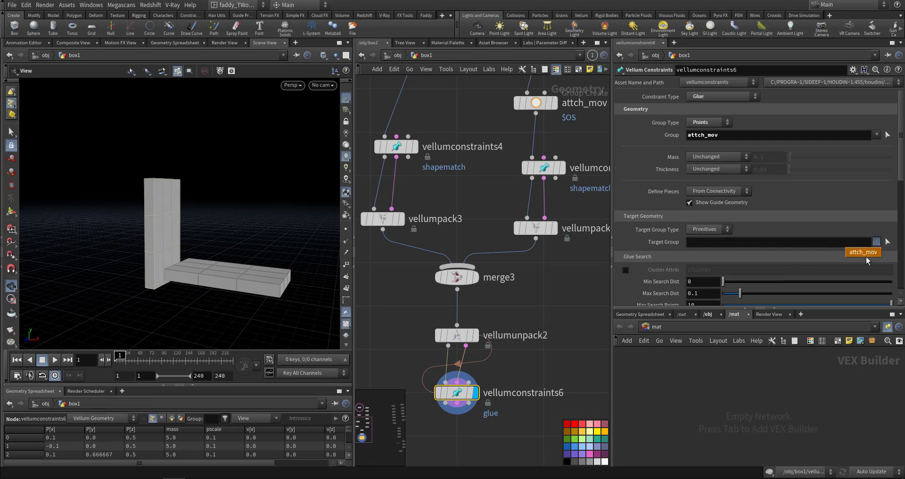
left_click(576, 285)
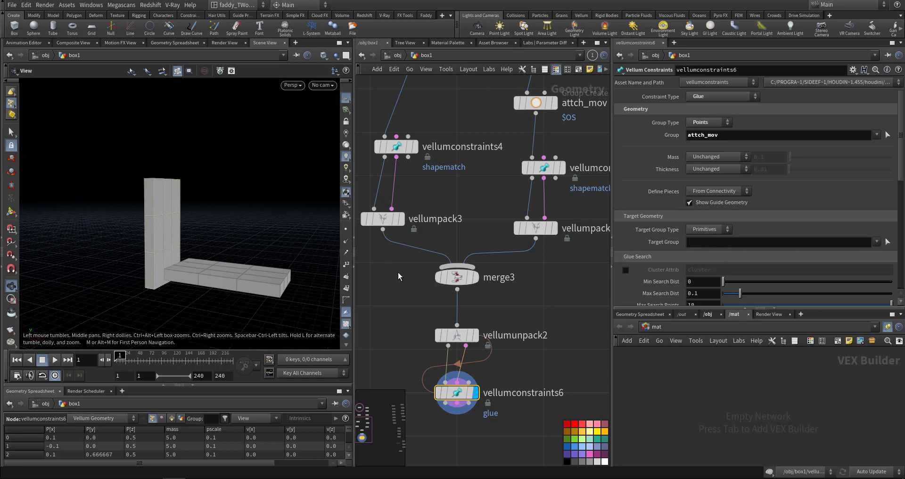
Step: Insert a Group Create node between bx3 and vellumconstraints4 and set its Group Type to Points
middle_click_drag(391, 277, 419, 358)
middle_click_drag(394, 164, 419, 271)
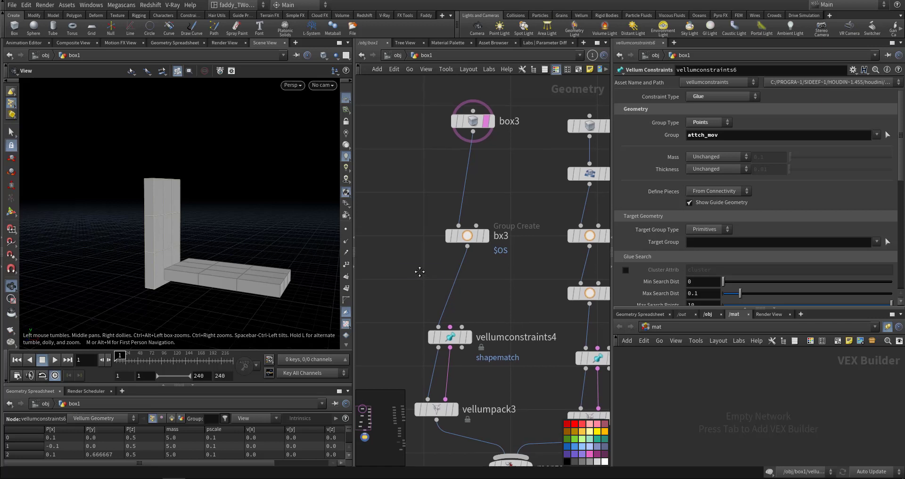
left_click(456, 278)
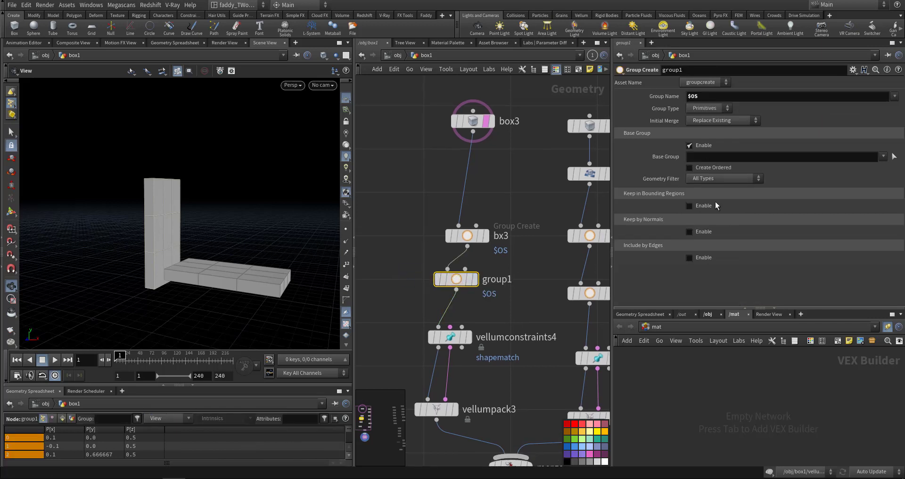
left_click(709, 107)
left_click(703, 116)
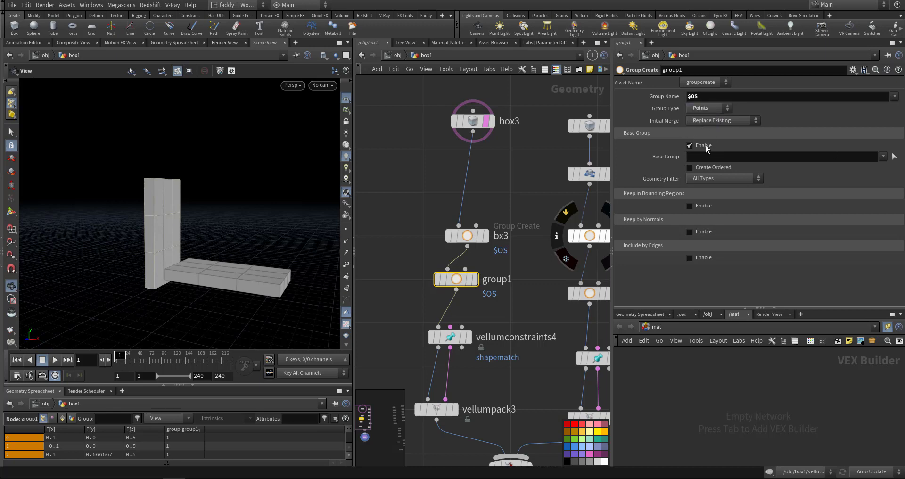
left_click(894, 159)
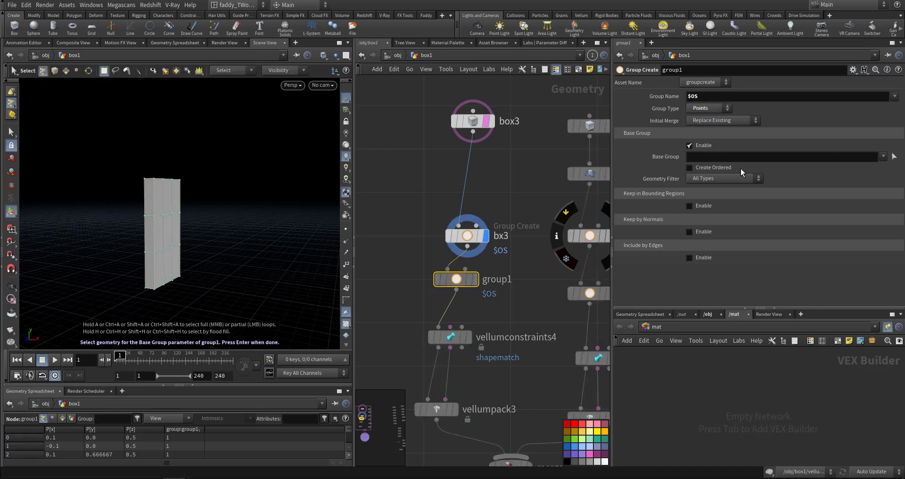
left_click_drag(229, 227, 235, 226, "alt")
right_click_drag(235, 226, 273, 226, "alt")
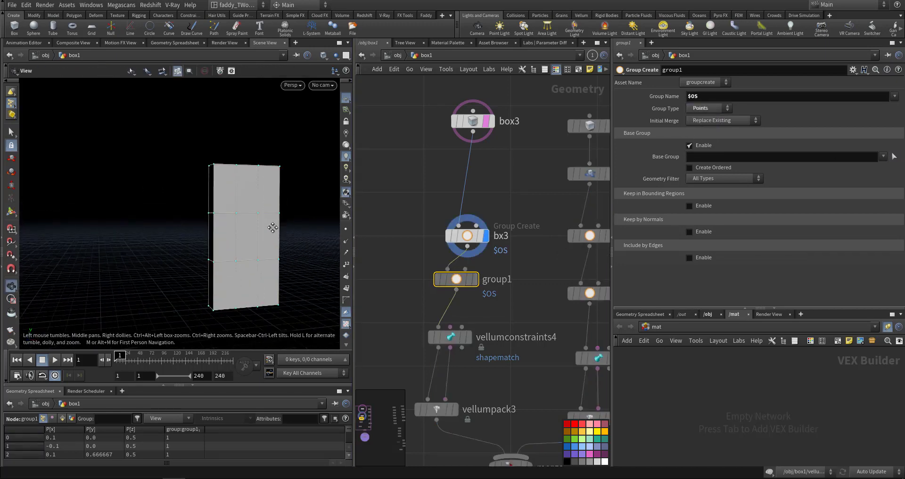
left_click_drag(272, 226, 193, 254, "alt")
right_click_drag(193, 255, 226, 241, "alt")
left_click_drag(226, 240, 194, 175)
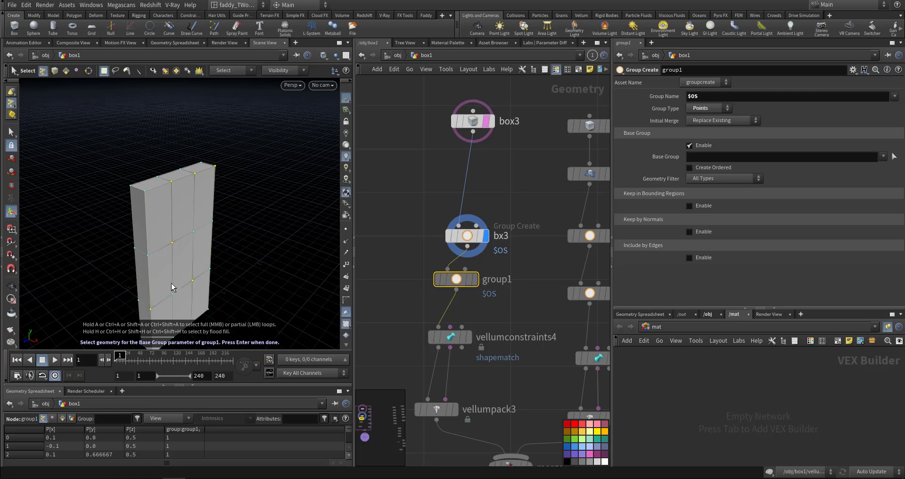
key("Return")
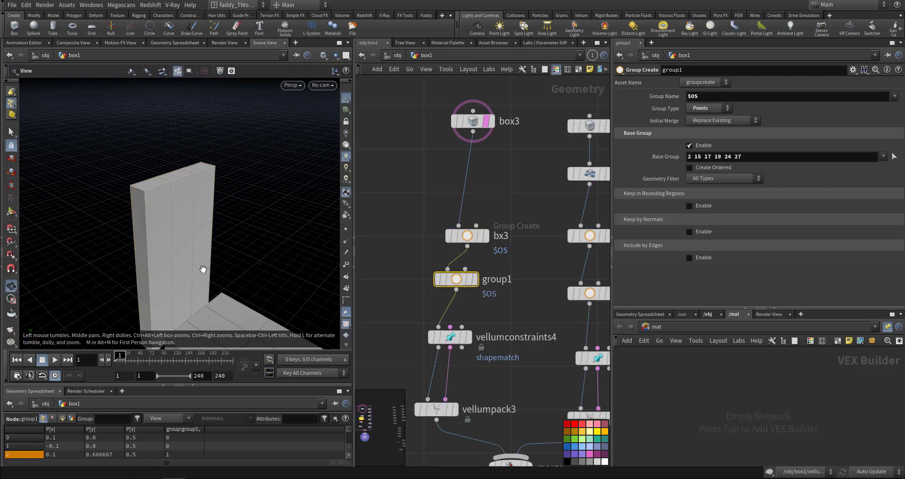
Step: Rename the group1 node below bx3 as fixed
middle_click_drag(427, 394, 408, 298)
middle_click_drag(424, 375, 438, 258)
left_click(484, 287)
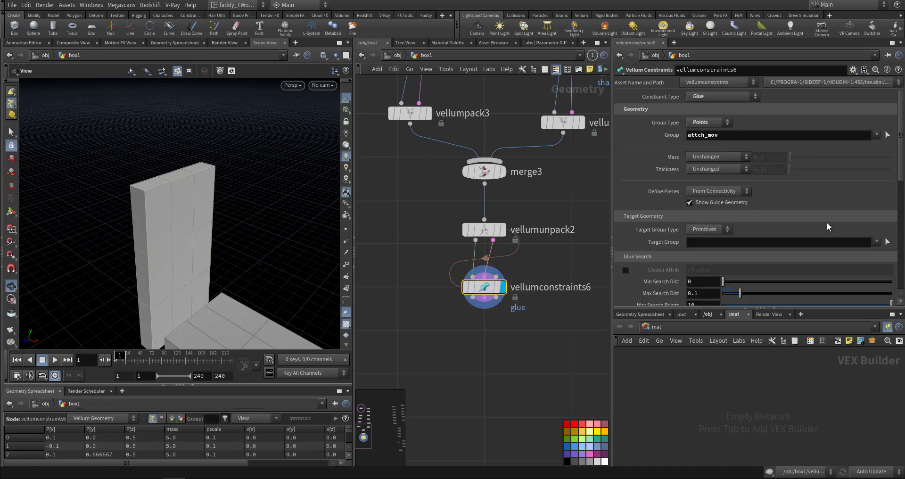
middle_click_drag(420, 123, 457, 270)
middle_click_drag(433, 185, 427, 236)
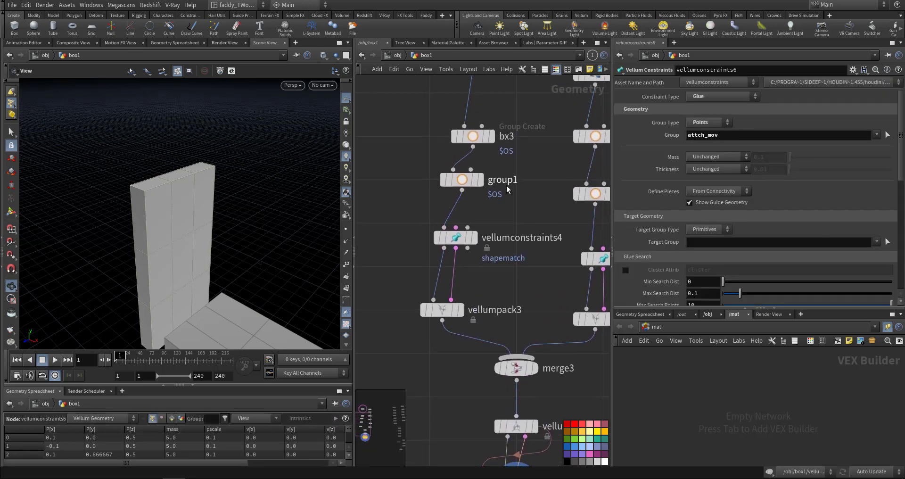
middle_click_drag(539, 190, 541, 238)
double_click(513, 226)
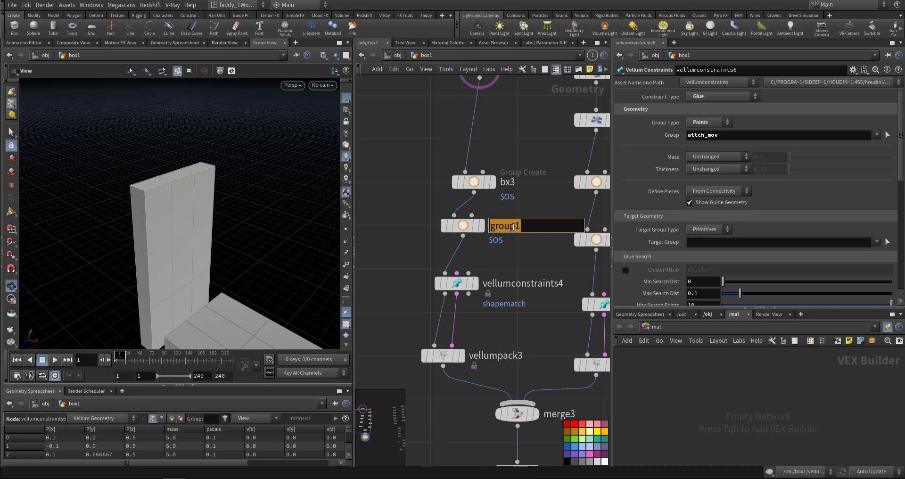
type("f")
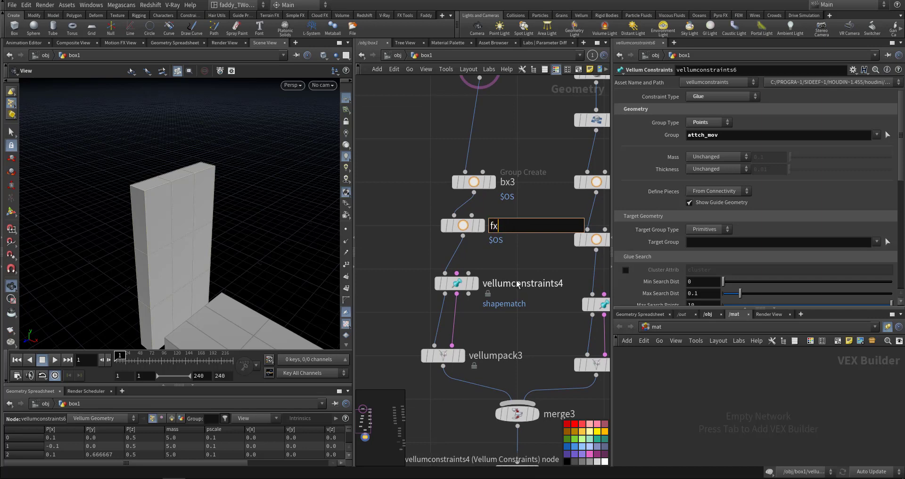
type("ixed")
Step: Set the Target Group Type of vellumconstraints6 to Points and its Target Group to fixed
middle_click_drag(403, 308, 412, 188)
middle_click_drag(428, 315, 441, 177)
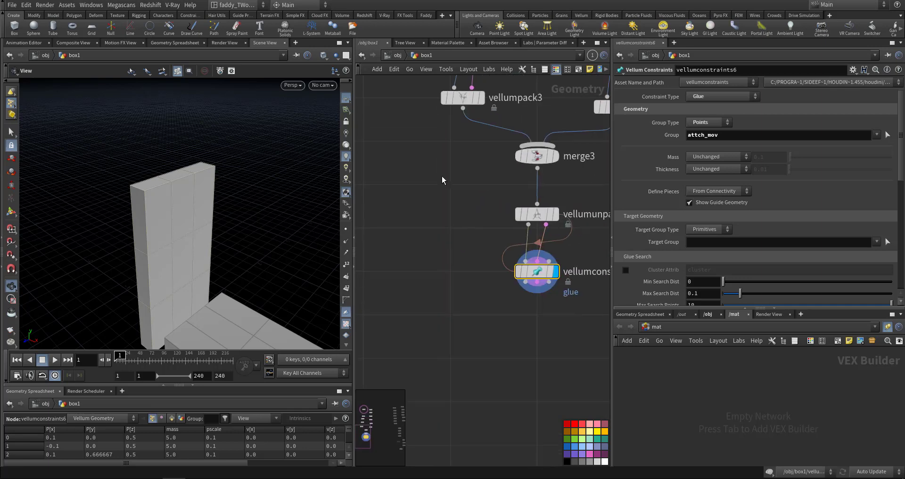
middle_click_drag(466, 232, 434, 190)
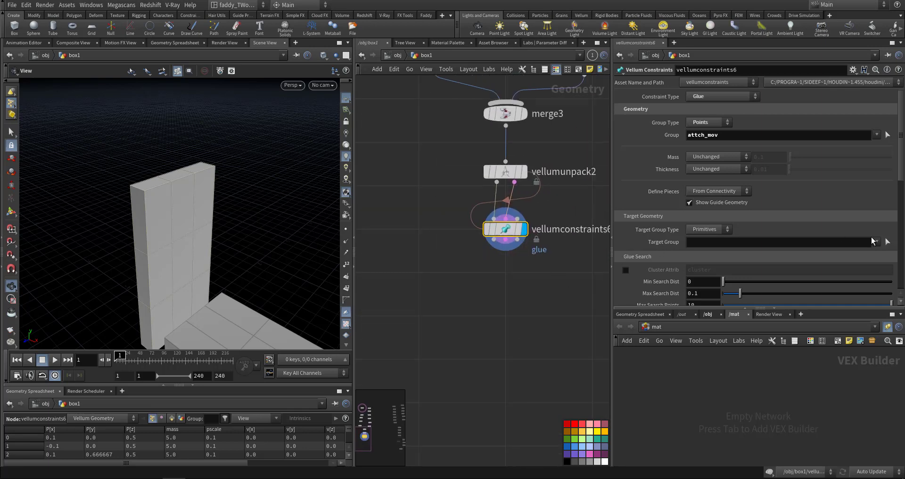
left_click(709, 229)
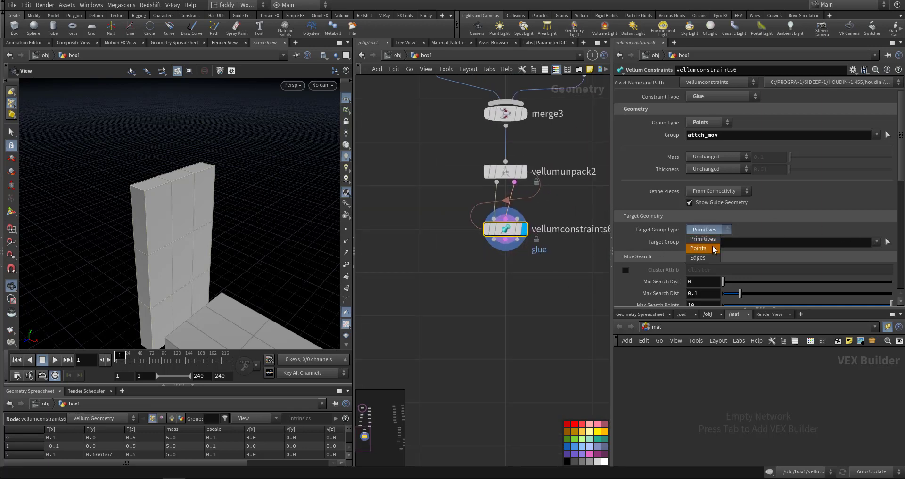
left_click(705, 239)
left_click(876, 242)
left_click(855, 262)
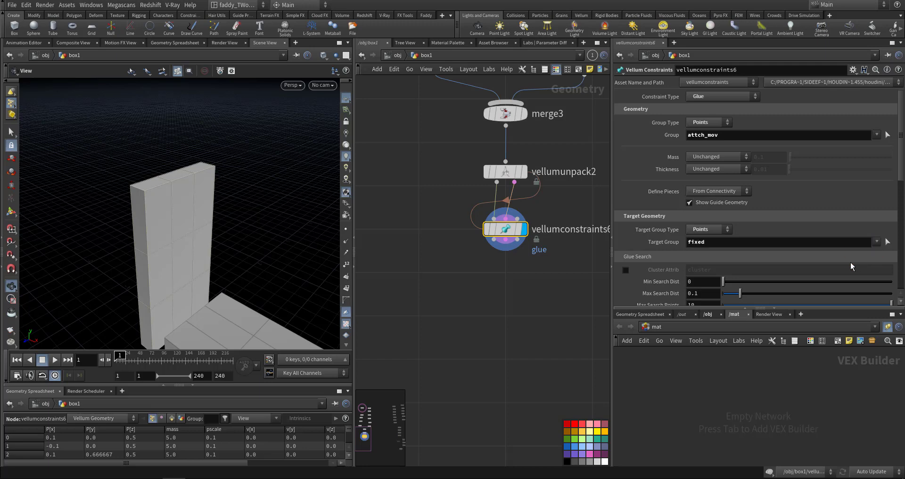
Step: Add a Vellum Solver node below vellumconstraints6
scroll(632, 258, "down", 5)
middle_click_drag(521, 315, 480, 273)
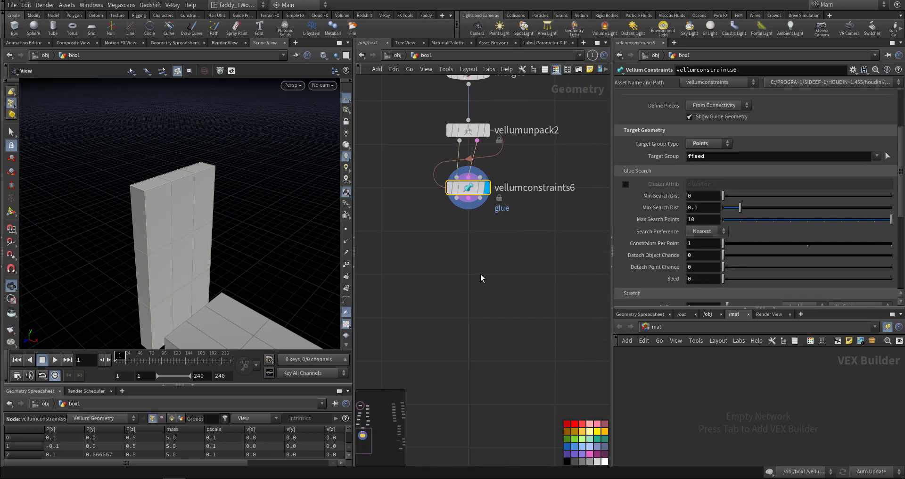
key("Tab")
type("vell")
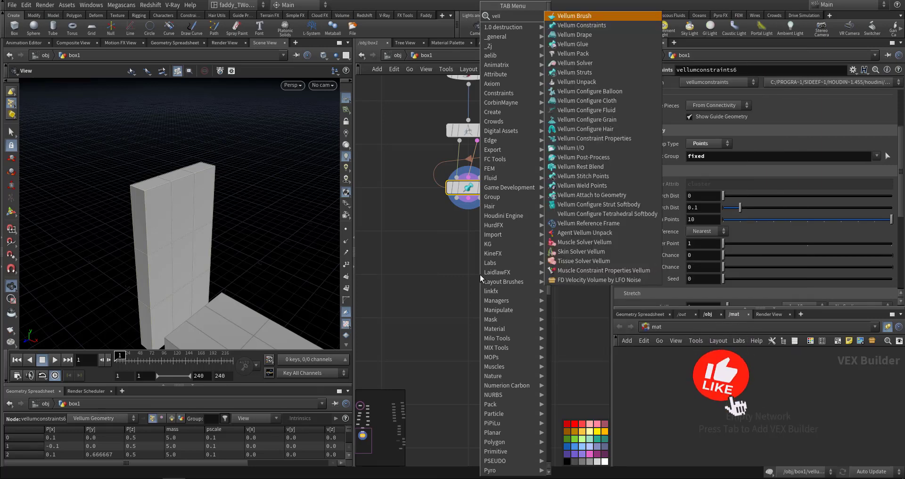
type("so")
key("Return")
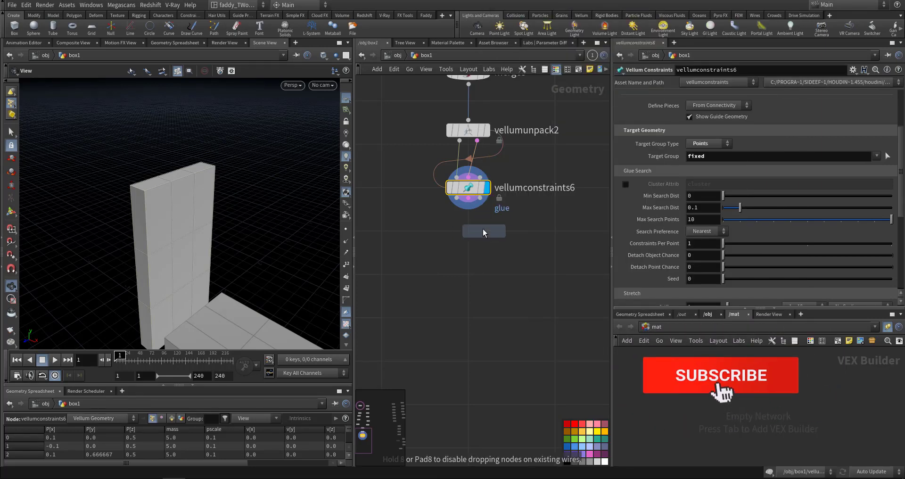
left_click(461, 264)
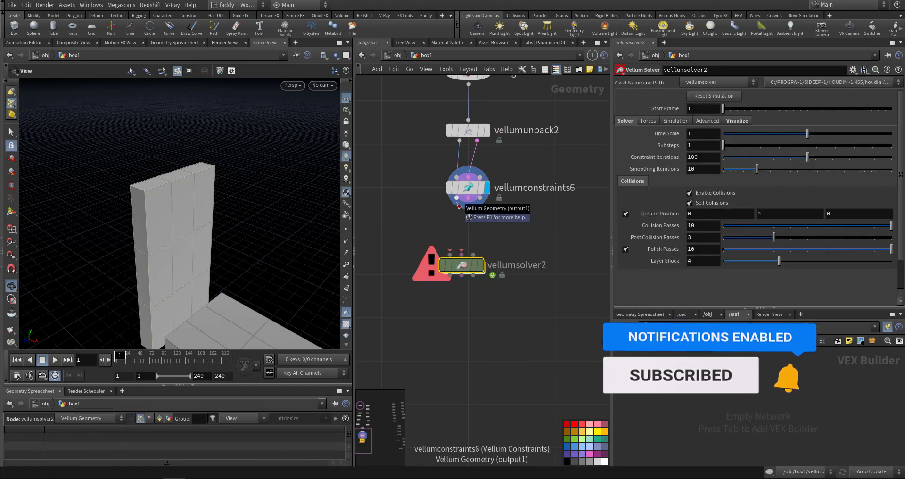
Step: Wire the three outputs of vellumconstraints6 into the first three inputs of vellumsolver2 and display the solver
left_click(466, 206)
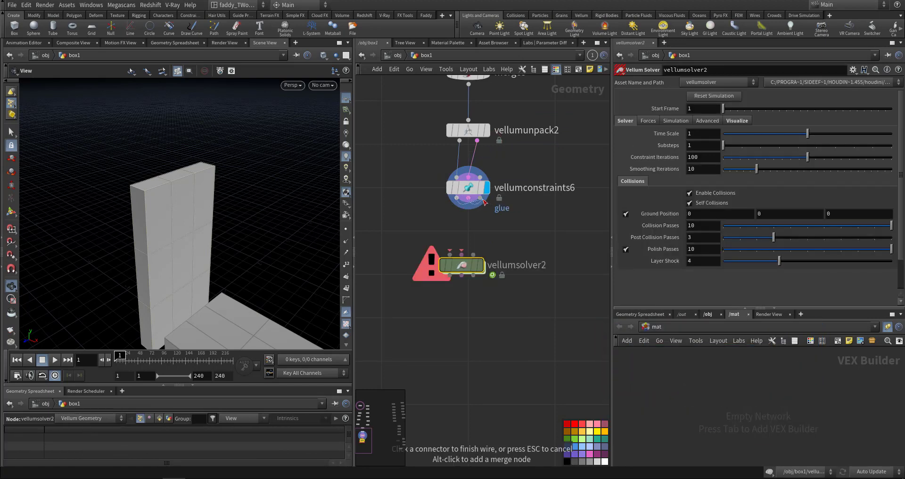
left_click(496, 286)
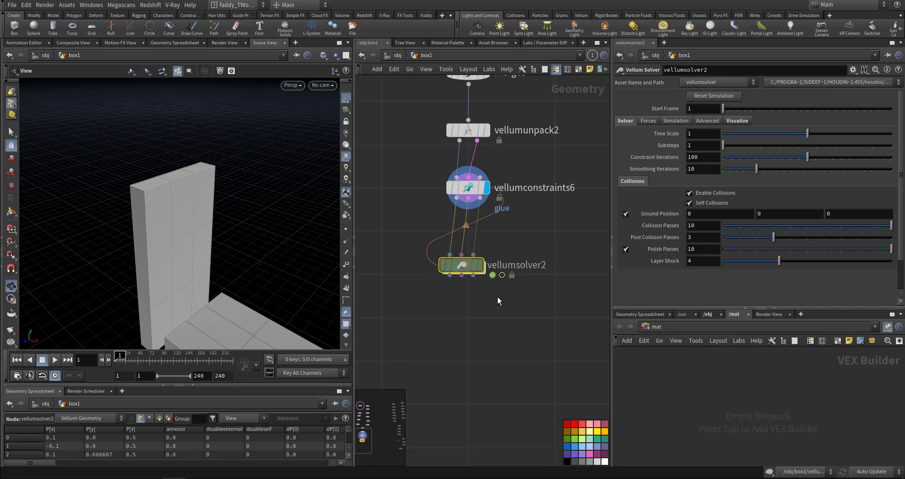
key("r")
left_click_drag(505, 287, 379, 252)
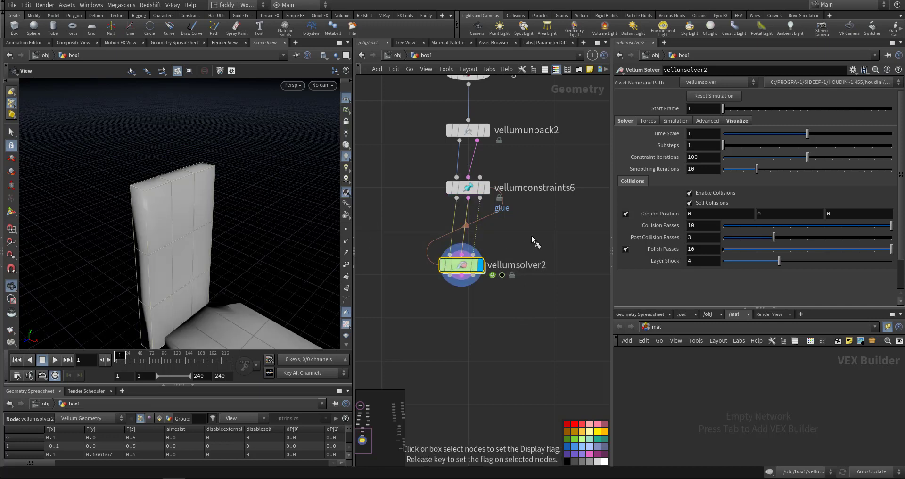
Step: Compare the boxes before and after solving by displaying vellumconstraints6 and switching the display back to vellumsolver2
left_click_drag(537, 236, 430, 158)
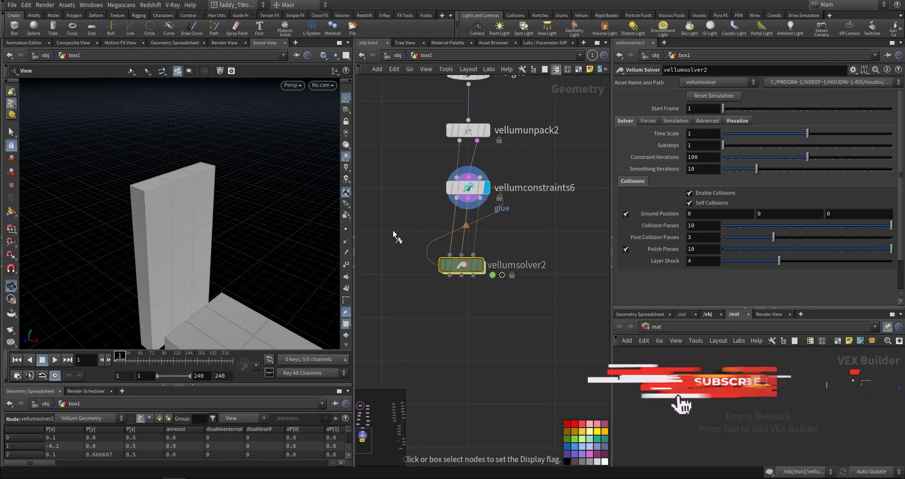
left_click_drag(392, 230, 533, 304)
left_click_drag(273, 290, 184, 208)
scroll(183, 208, "down", 5)
middle_click_drag(183, 208, 213, 256)
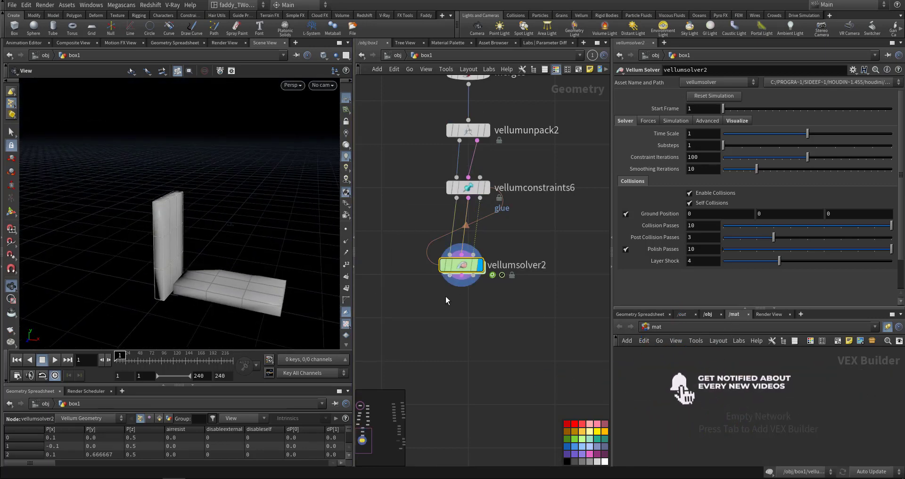
middle_click_drag(458, 309, 468, 318)
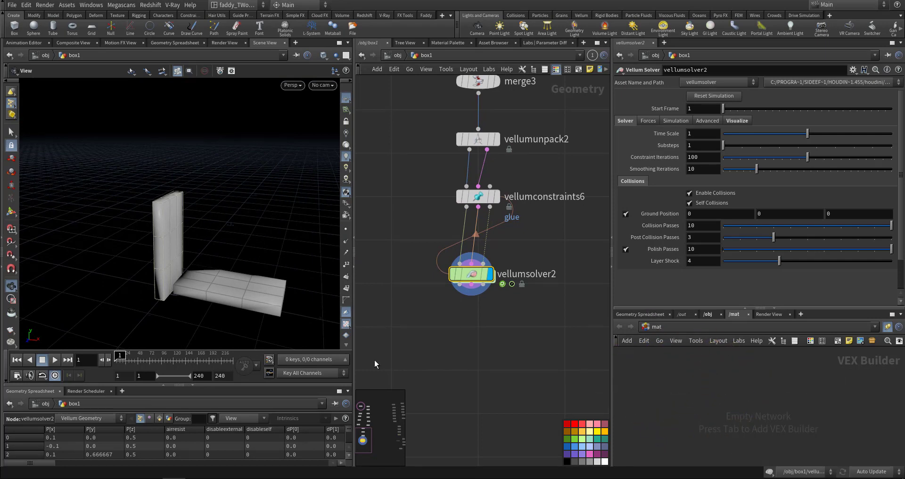
Step: Play the Vellum simulation to examine how the two boxes behave and return to the first frame
left_click(56, 360)
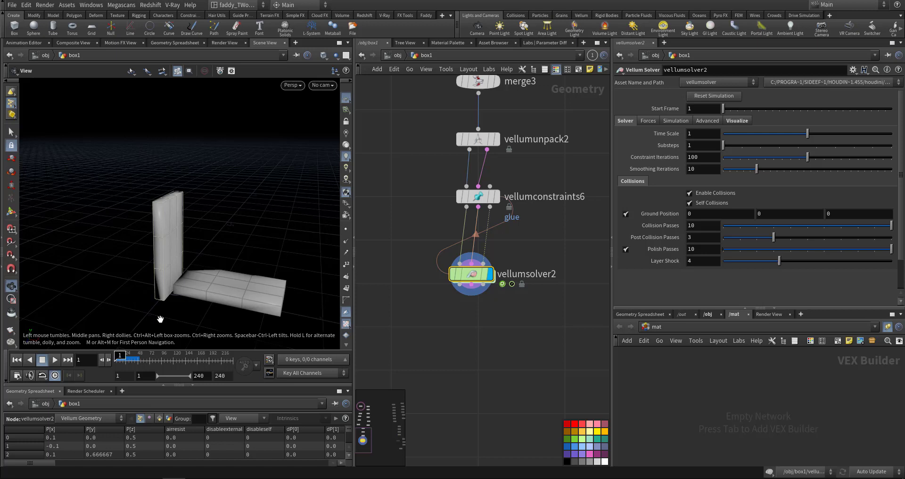
left_click_drag(161, 319, 156, 288)
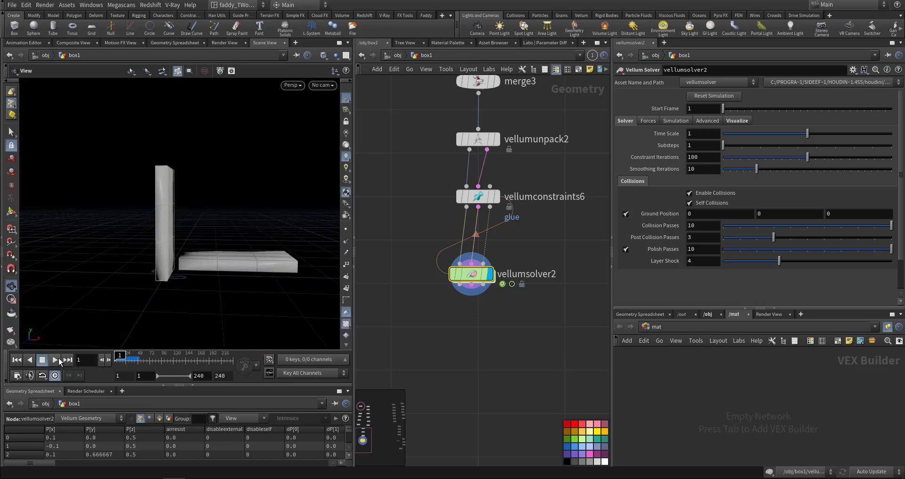
left_click(54, 360)
left_click(17, 360)
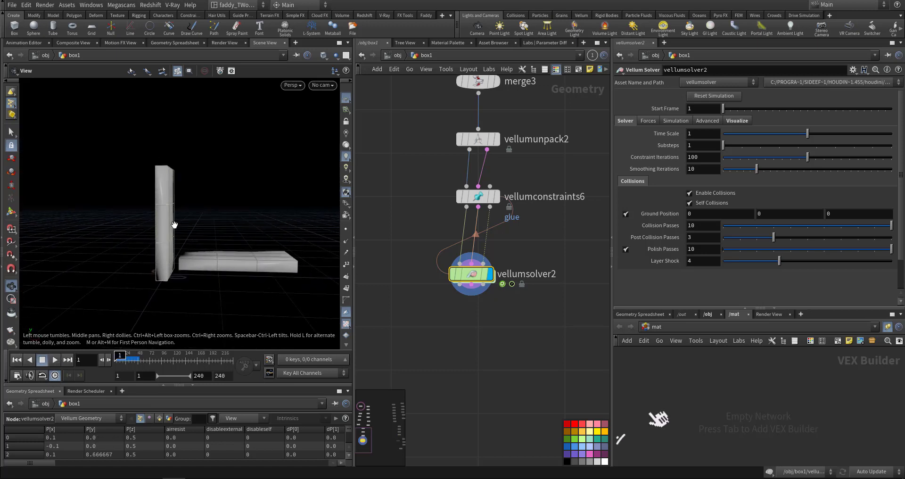
Step: Insert a Vellum Constraints node on the wires between vellumconstraints6 and vellumsolver2
middle_click_drag(416, 241, 417, 283)
key("Tab")
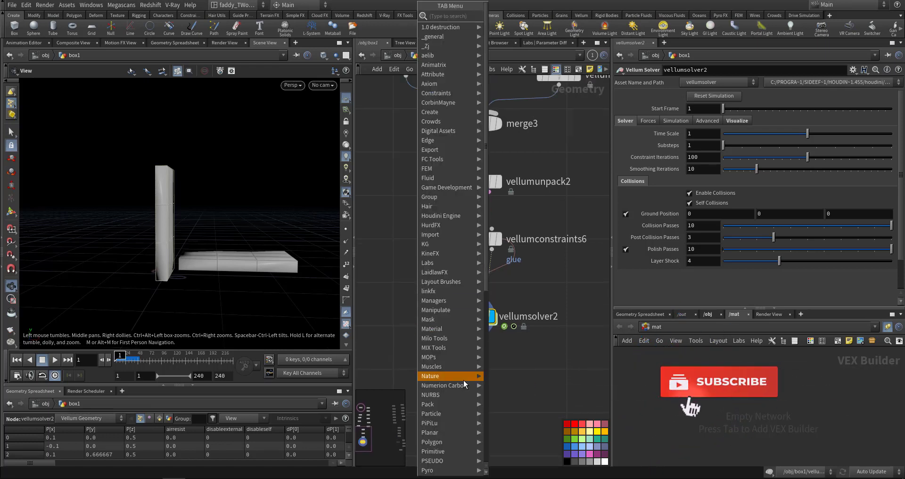
scroll(462, 384, "down", 5)
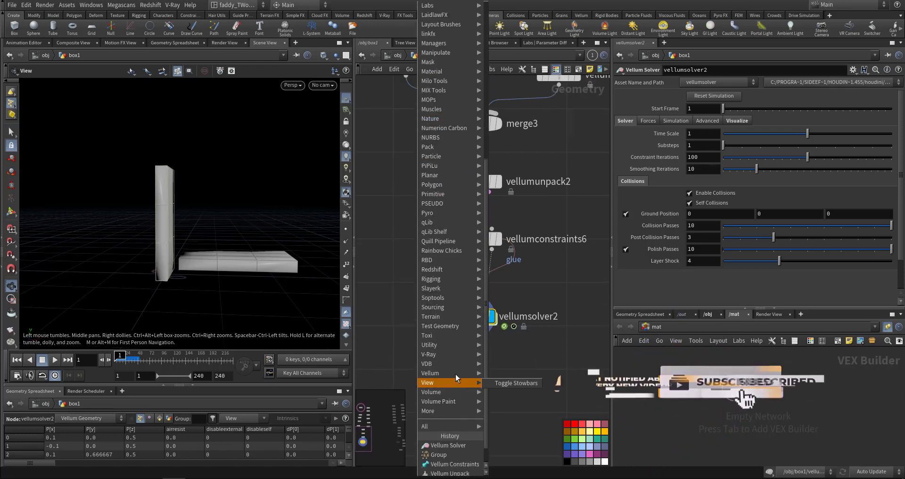
mouse_move(455, 374)
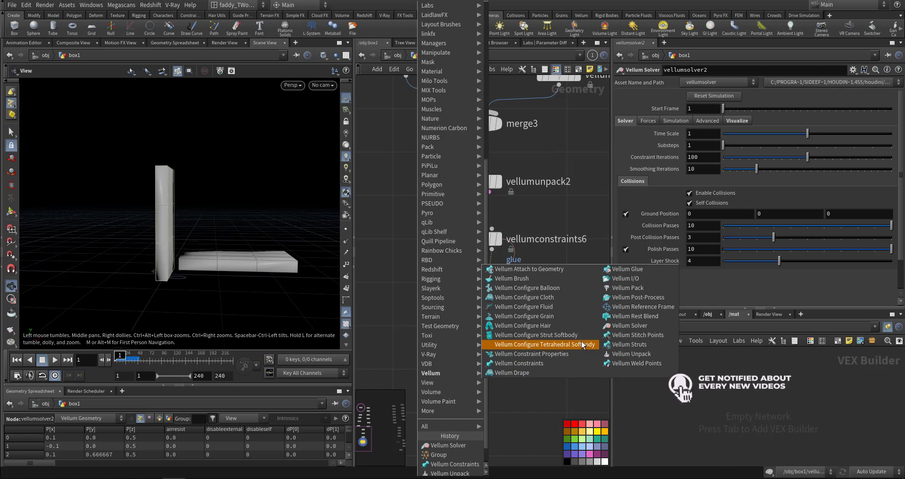
key("Escape")
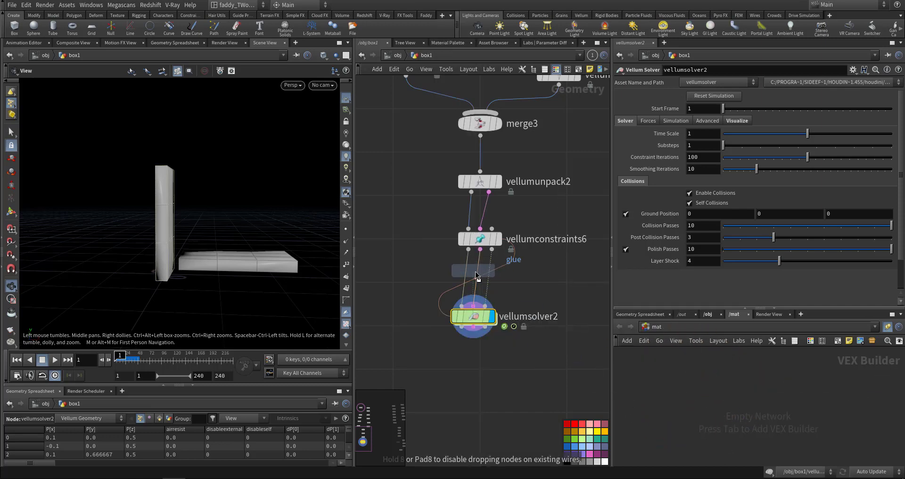
left_click(479, 277)
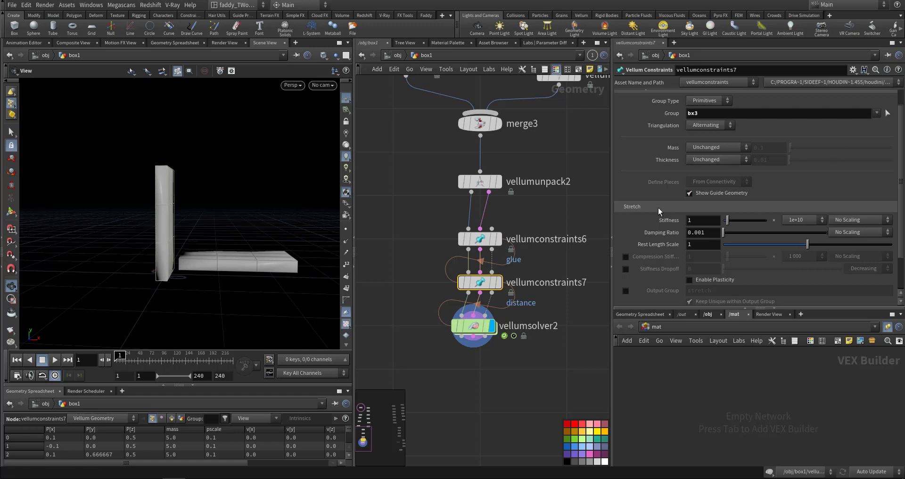
Step: Set the constraint type of vellumconstraints7 to Cloth and choose the fixed group as its pin points
scroll(657, 207, "down", 3)
scroll(650, 233, "up", 3)
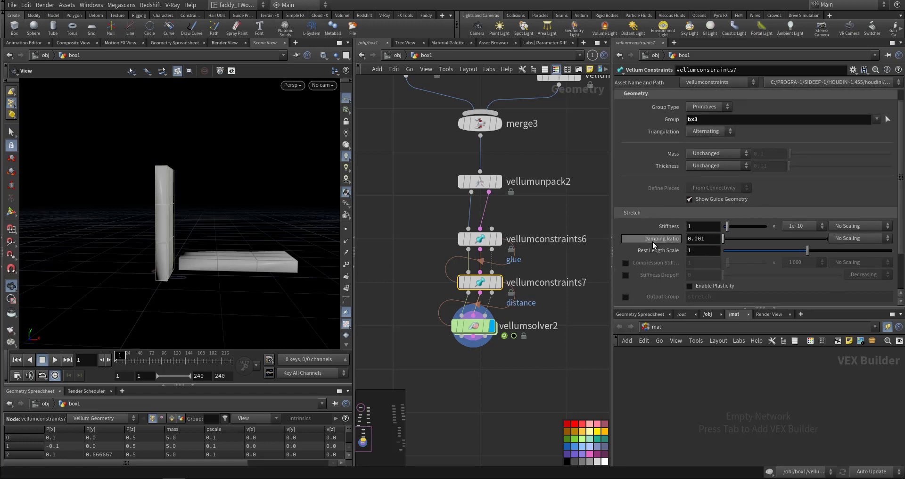
scroll(652, 241, "up", 1)
left_click(716, 94)
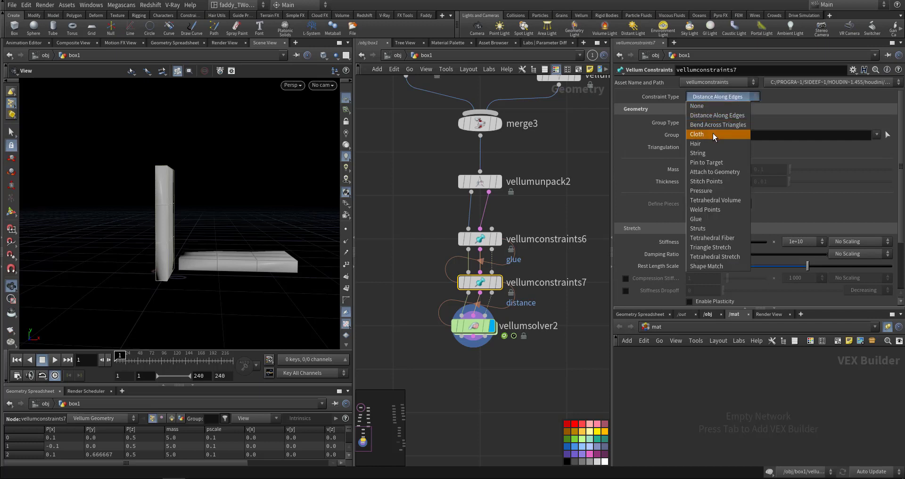
left_click(712, 135)
scroll(630, 232, "down", 4)
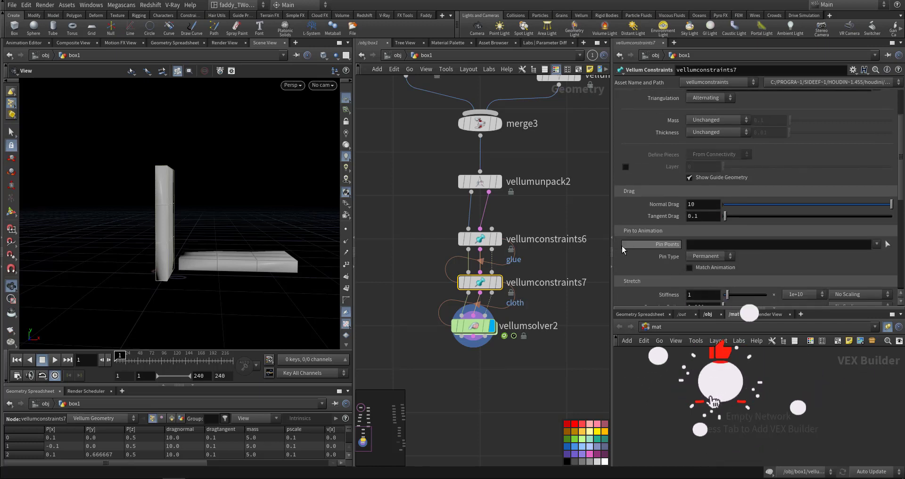
left_click(876, 243)
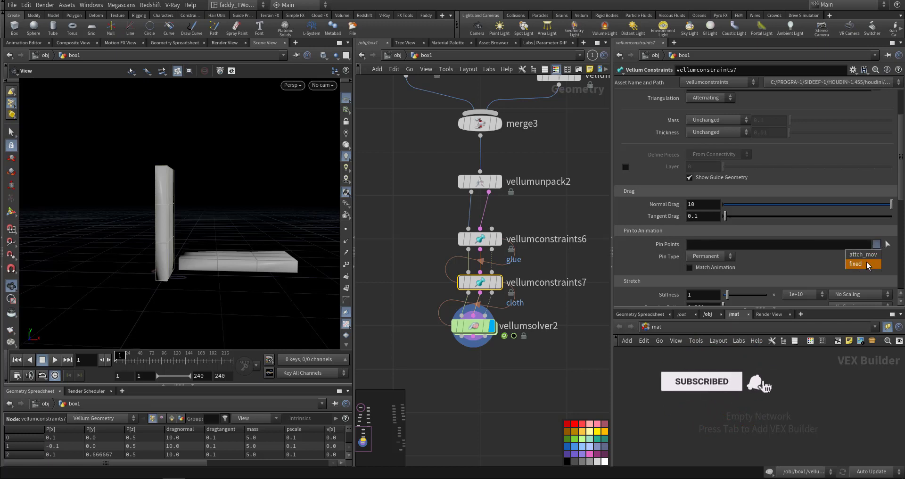
left_click(866, 264)
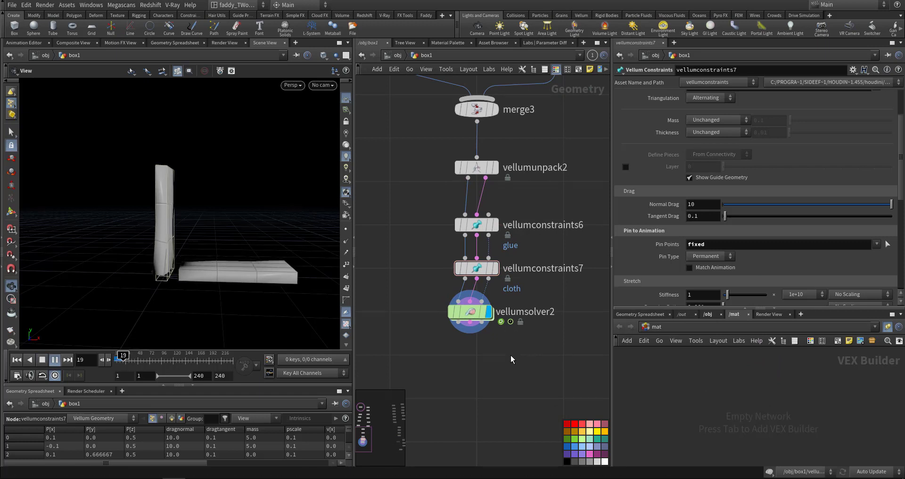
Step: Play the Vellum simulation to examine the pinned boxes from another angle, replay it and return to the first frame
mouse_move(494, 332)
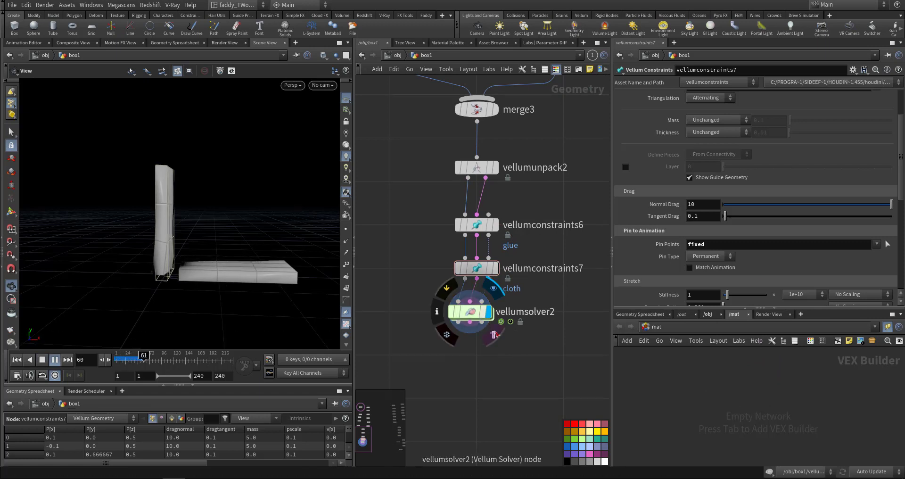
left_click_drag(212, 281, 212, 256)
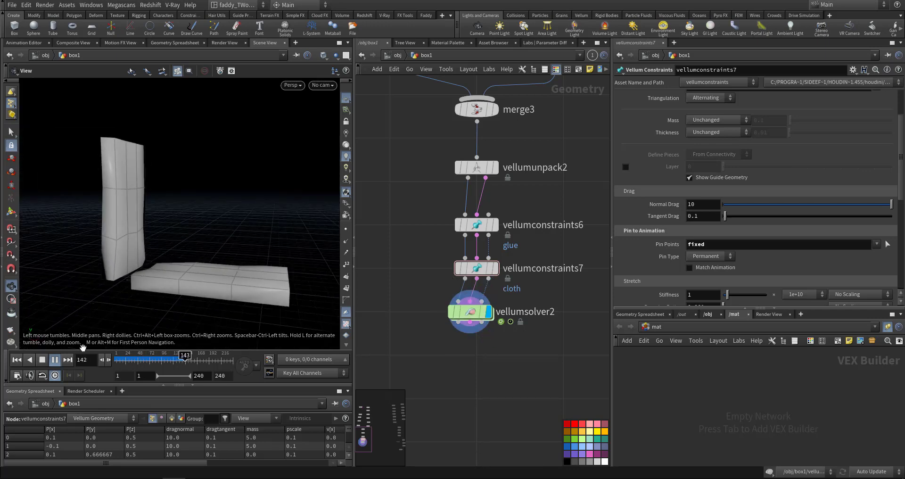
left_click(17, 359)
left_click(42, 359)
left_click(54, 360)
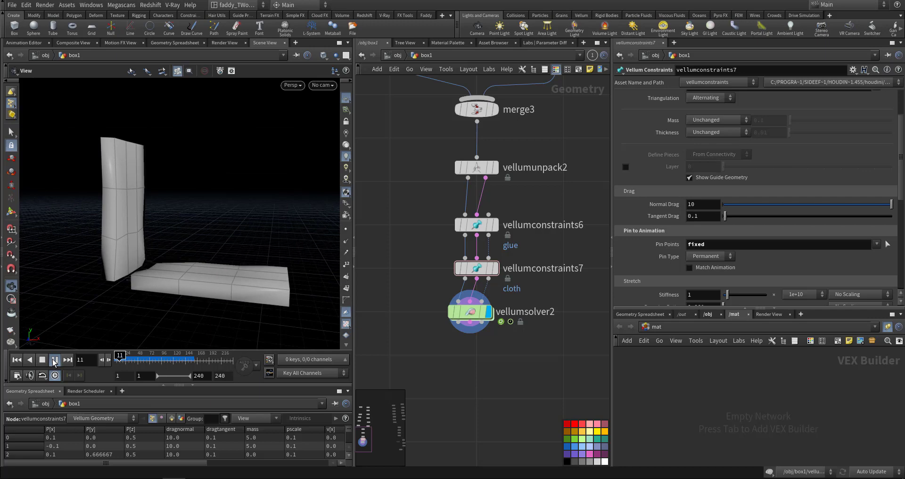
left_click(17, 360)
Step: Display vellumconstraints6 and raise the glue constraint's Max Search Dist to 10000
middle_click_drag(430, 343, 440, 367)
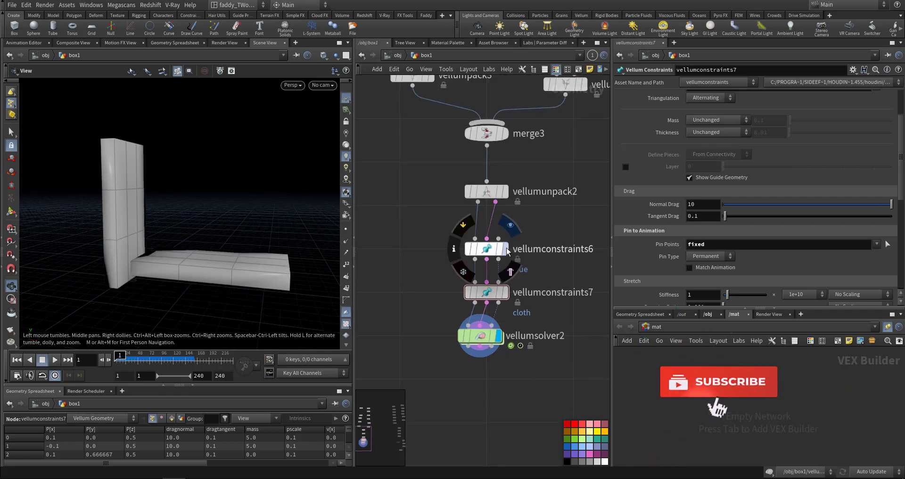
left_click(489, 250)
left_click(574, 439)
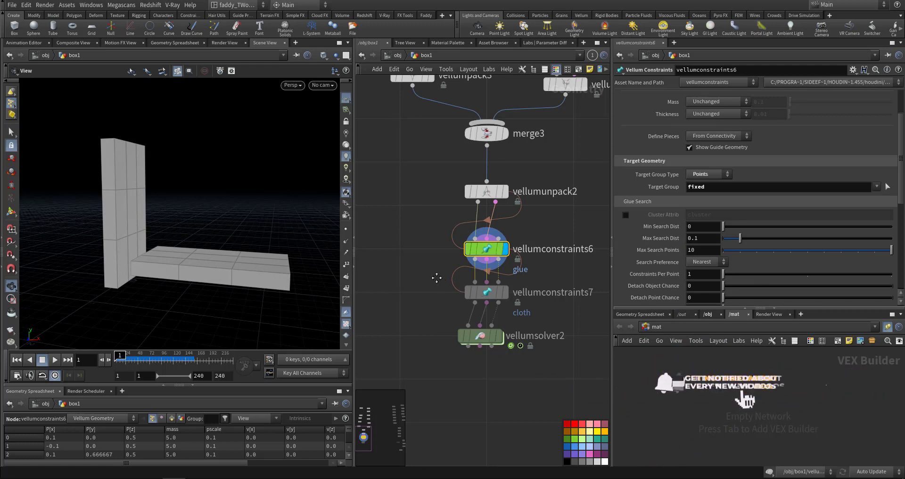
middle_click_drag(436, 276, 424, 306)
left_click_drag(247, 257, 261, 254)
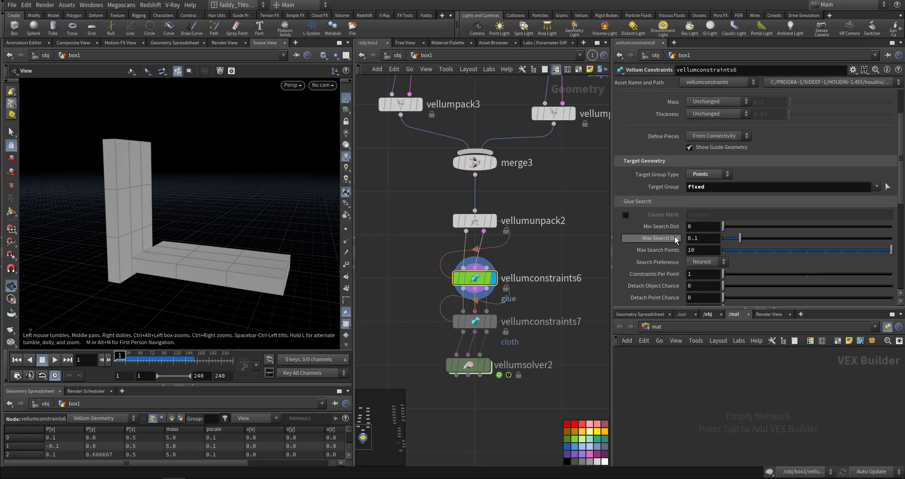
left_click_drag(741, 239, 807, 237)
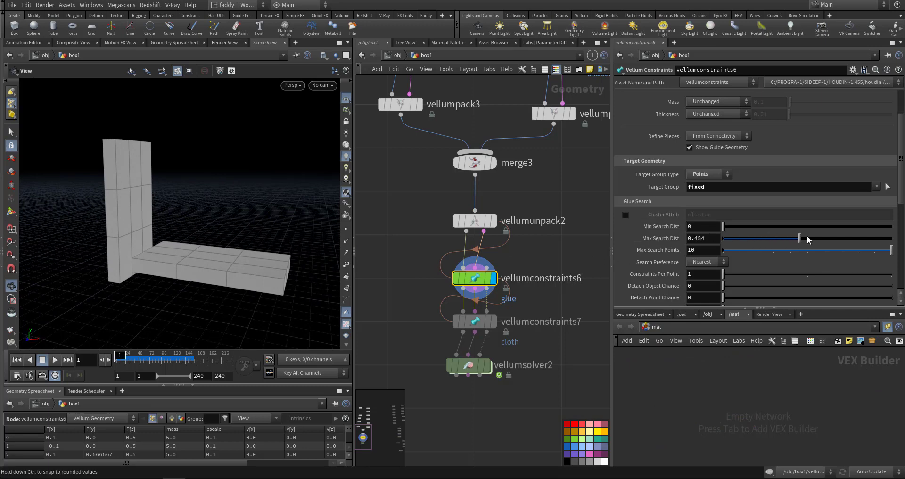
middle_click_drag(708, 237, 706, 237)
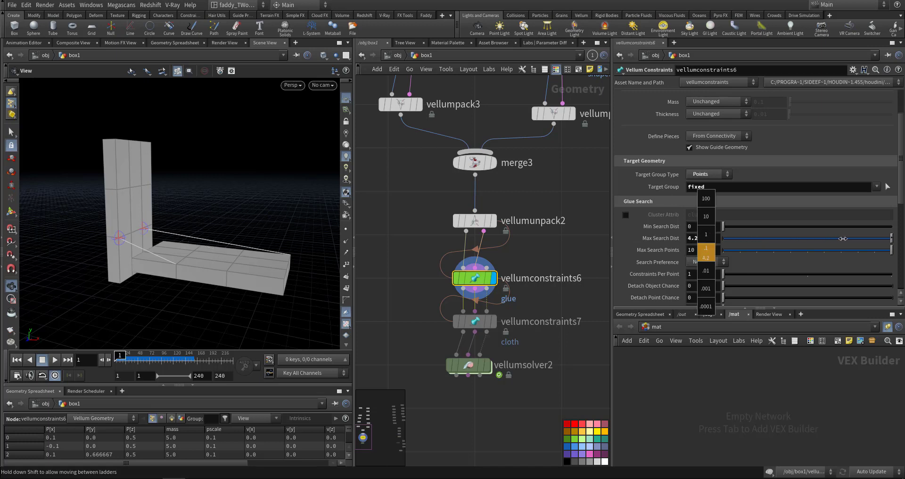
middle_click_drag(842, 238, 843, 238)
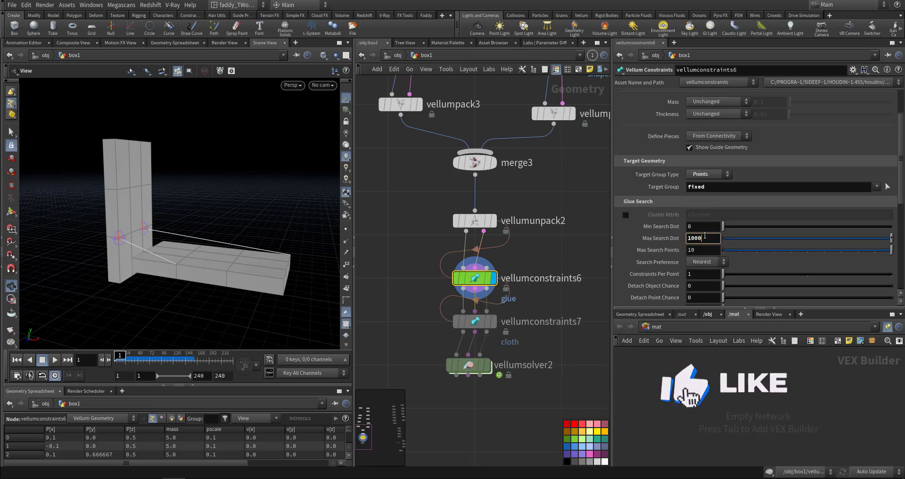
type("0")
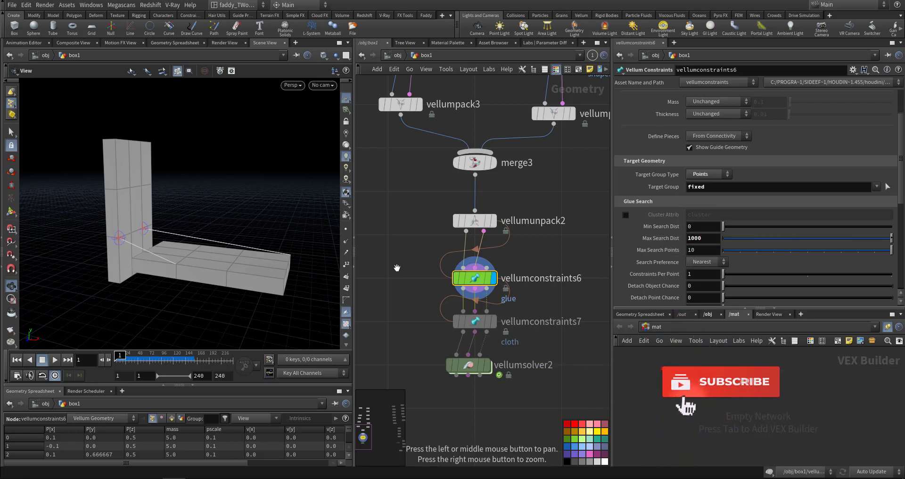
Step: Examine the glue connections between the two boxes and show the parameters of the attch_mov group node
mouse_move(395, 267)
middle_mouse_down("alt")
mouse_move(408, 273)
mouse_move(394, 275)
middle_mouse_up("alt")
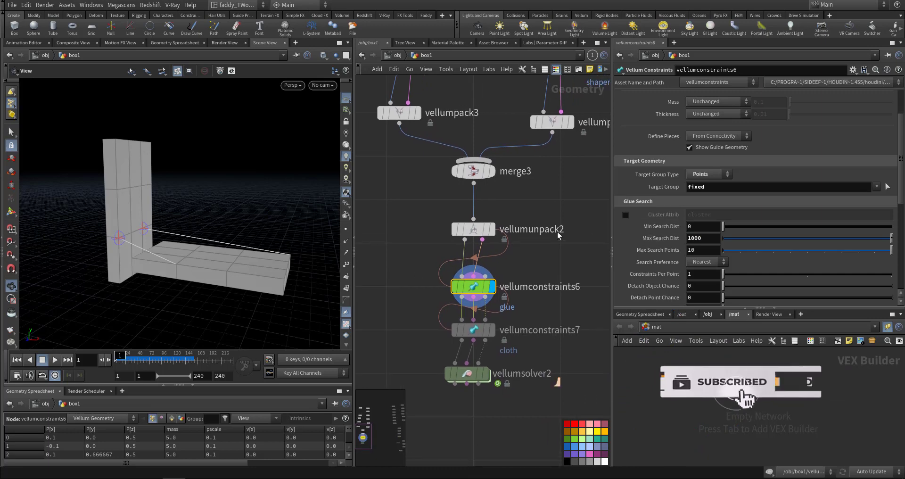
left_click_drag(237, 257, 303, 256, "alt")
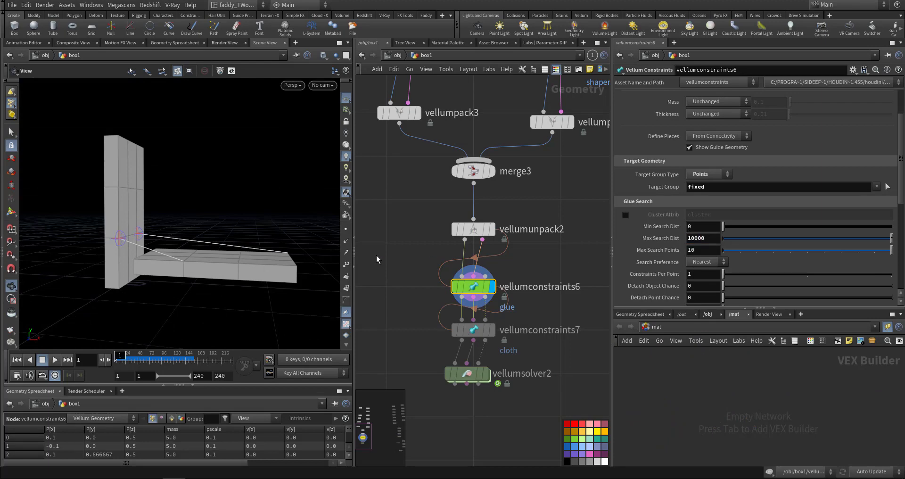
left_click_drag(281, 236, 262, 236)
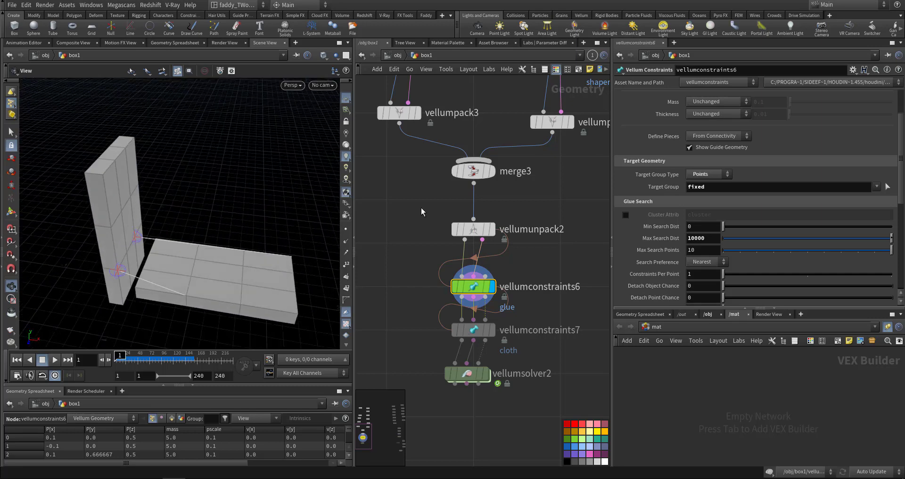
middle_click_drag(419, 202, 426, 348)
middle_click_drag(509, 225, 451, 257)
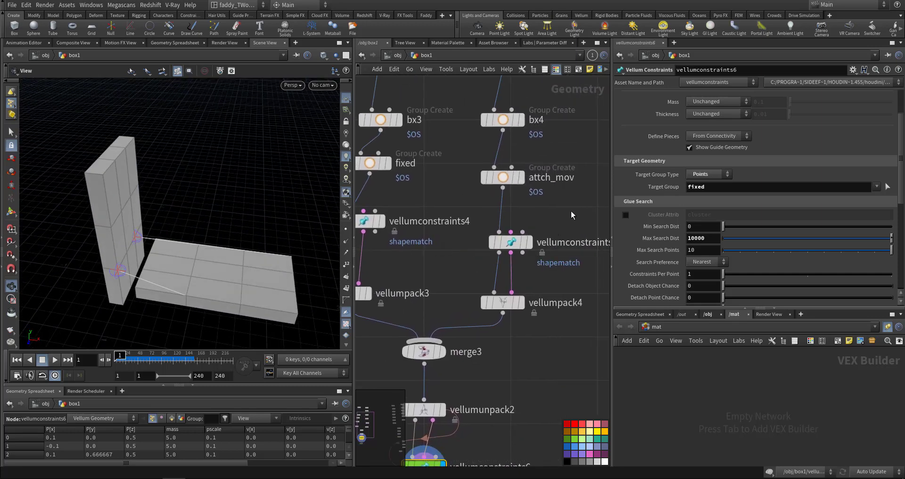
scroll(550, 281, "up", 4)
left_click(473, 282)
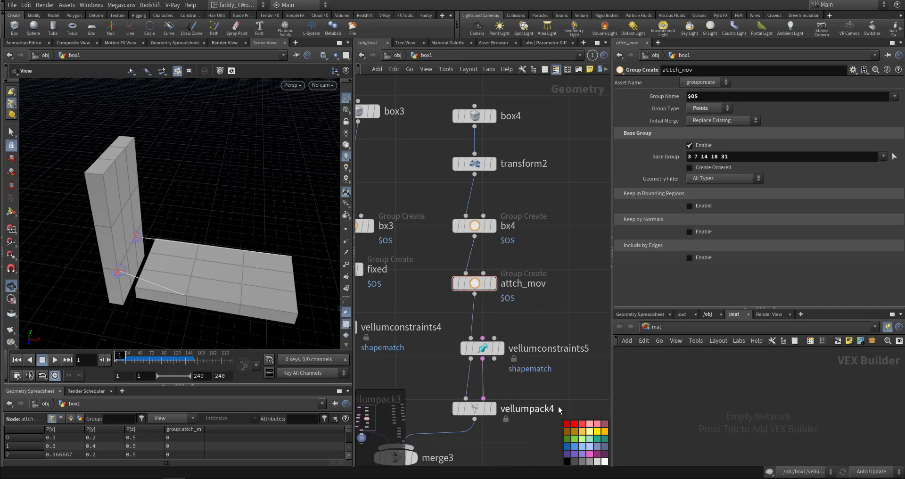
Step: Display vellumsolver2, play the simulation with the larger glue search distance and return to the first frame
middle_click_drag(542, 447, 596, 200)
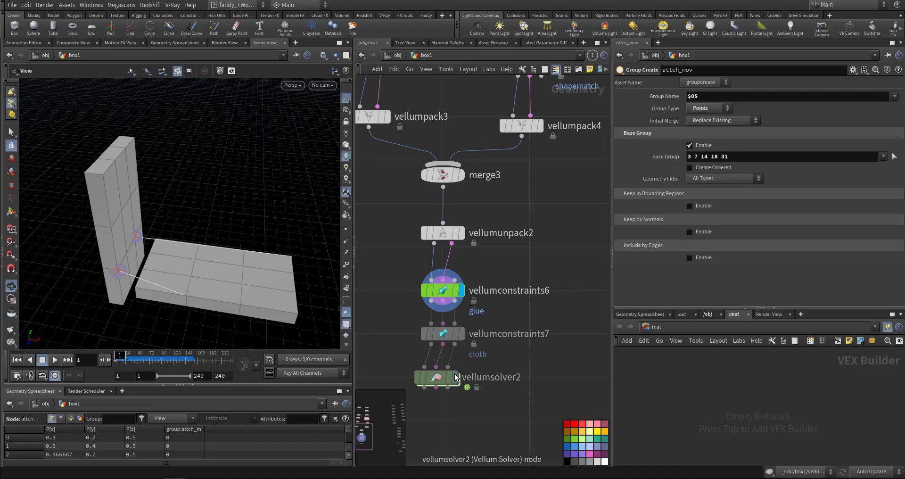
left_click(455, 377)
key("Up")
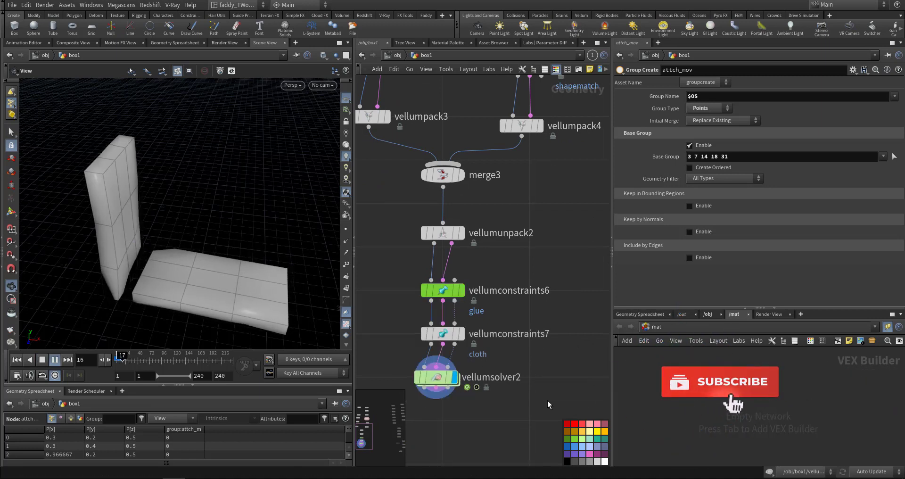
key("ctrl+Up")
Step: Reselect the attch_mov base group on the lying box as points 7, 14, 16 and 18
middle_click_drag(547, 400, 560, 352)
middle_click_drag(606, 154, 572, 408)
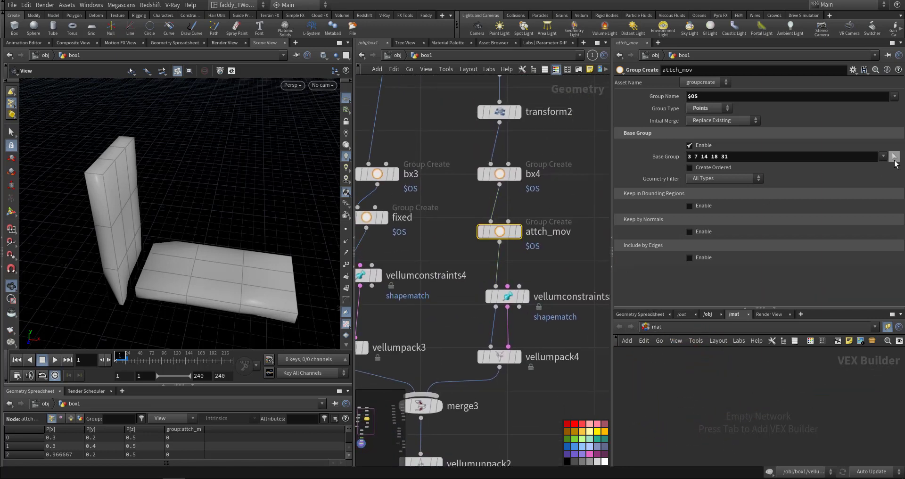
left_click(894, 158)
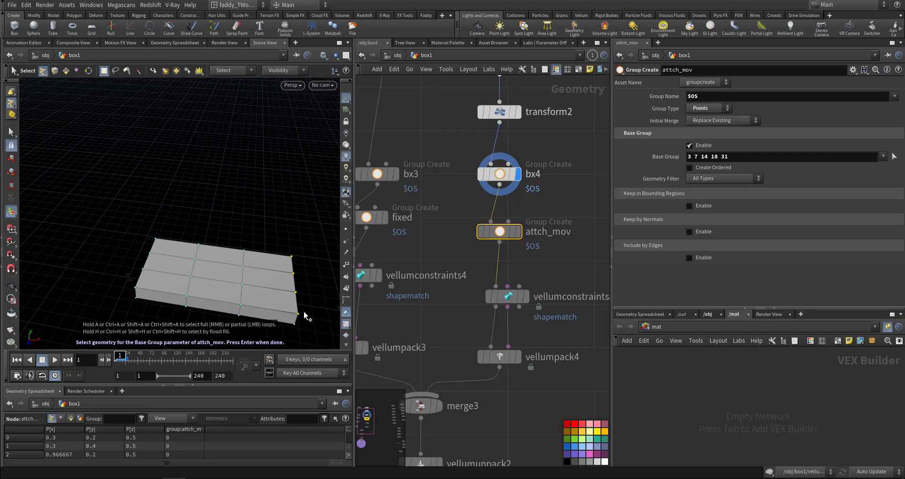
key("Return")
Step: Reselect the fixed base group along the upper edge of the upright box as points 6, 15, 17 and 19
middle_click_drag(425, 252, 508, 266)
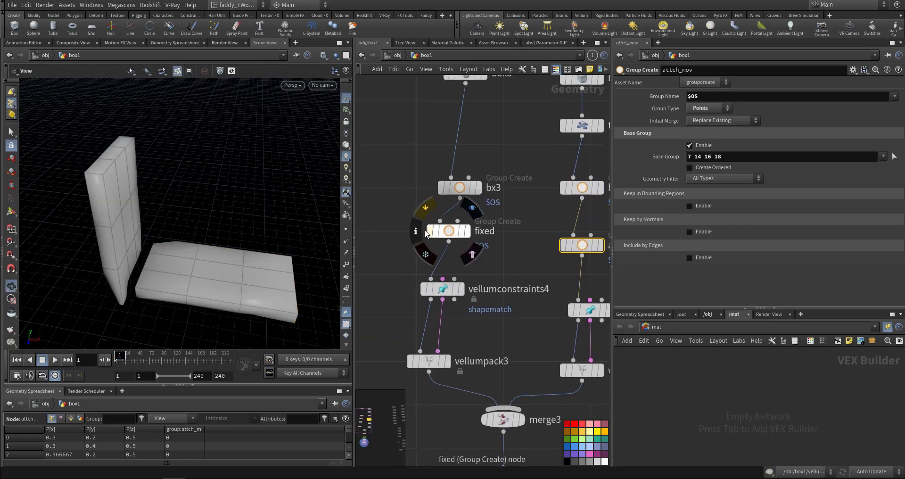
left_click(430, 231)
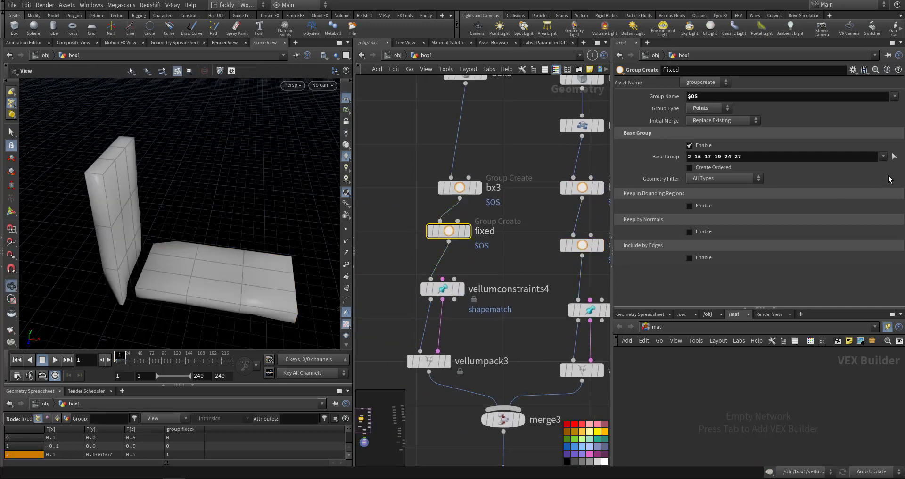
left_click(893, 157)
left_click_drag(214, 198, 170, 195, "alt")
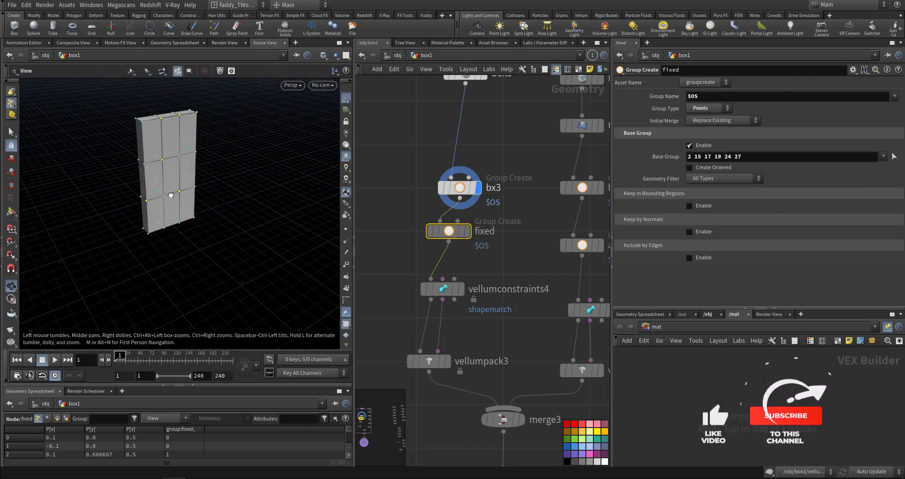
left_click(181, 115, "shift")
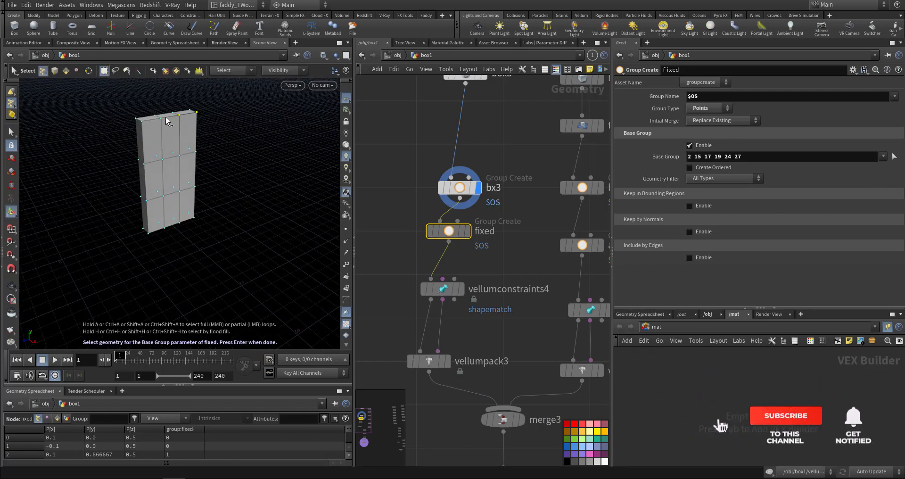
left_click(142, 121, "shift")
key("Return")
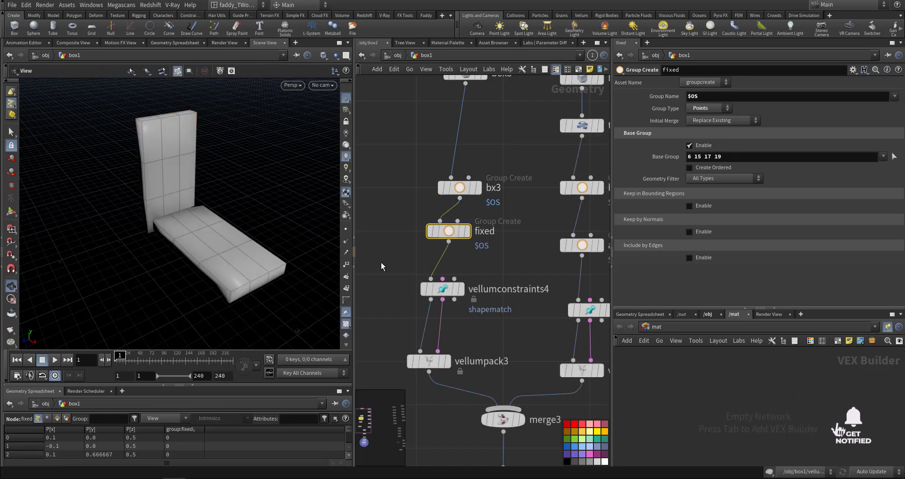
middle_click_drag(525, 335, 504, 267)
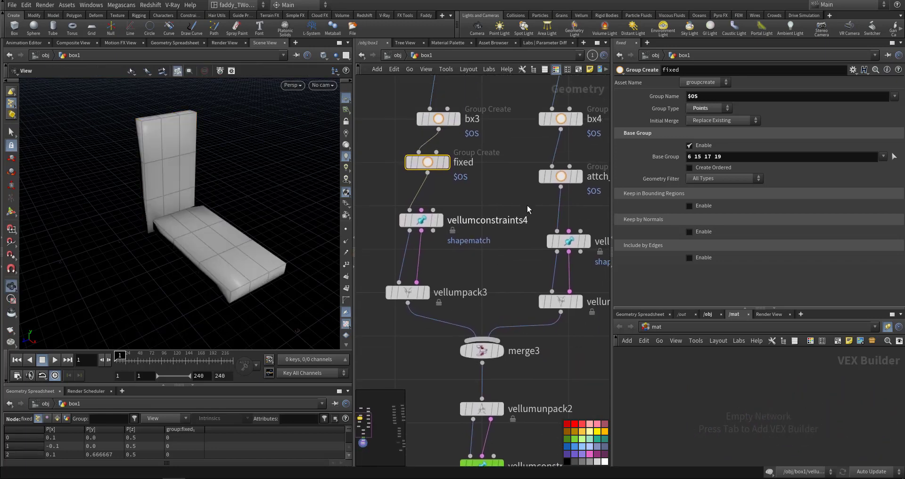
Step: Display the vellumconstraints6 glue node with its parameters and examine the connections between the two boxes from the side
middle_click_drag(548, 376, 534, 233)
middle_click_drag(573, 306, 572, 248)
left_click(486, 309)
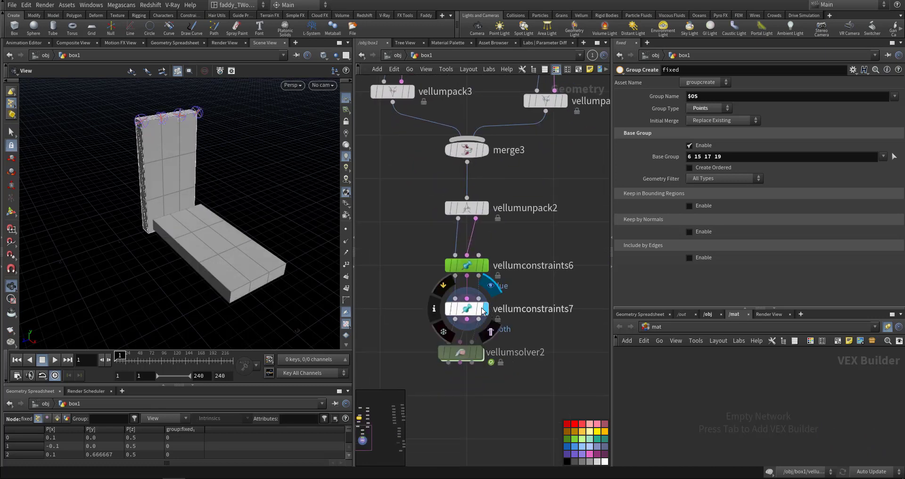
left_click(485, 266)
left_click(473, 267)
left_click_drag(212, 256, 219, 238)
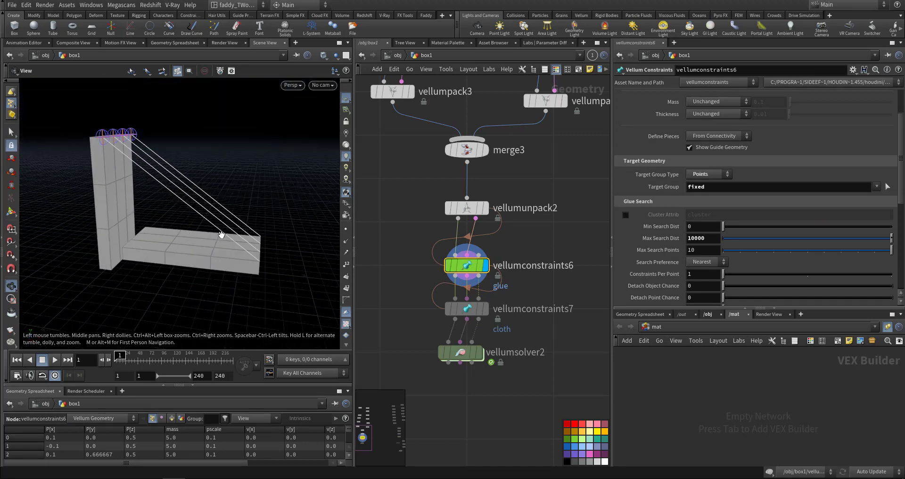
Step: Display vellumsolver2, play the simulation from the first frame and look over the stretch settings of vellumconstraints6
left_click(481, 355)
key("Up")
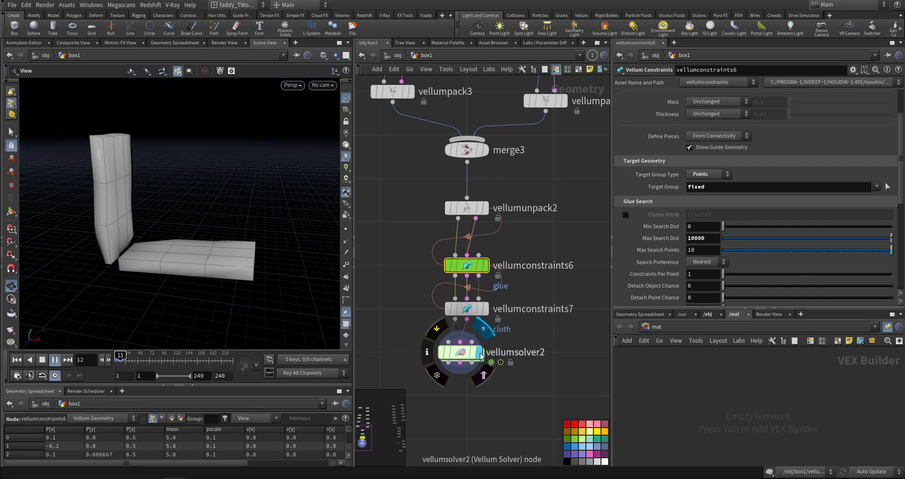
key("ctrl+Up")
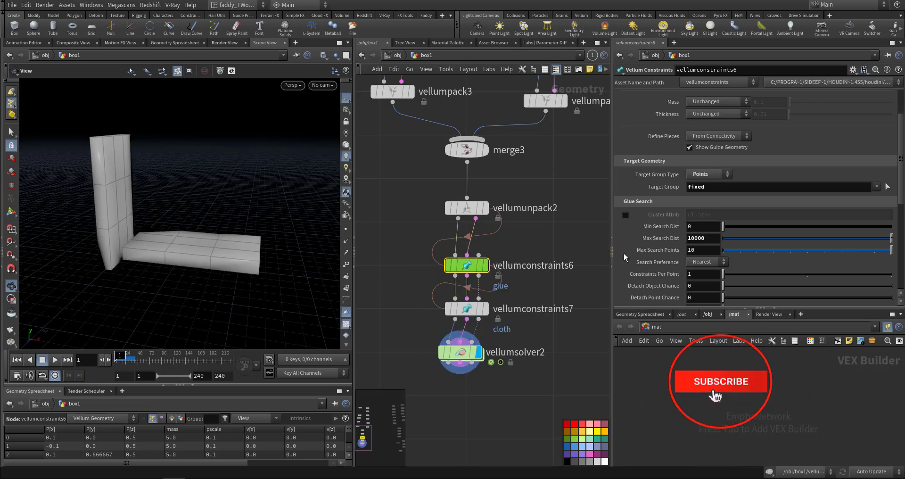
scroll(662, 261, "down", 3)
scroll(664, 261, "down", 2)
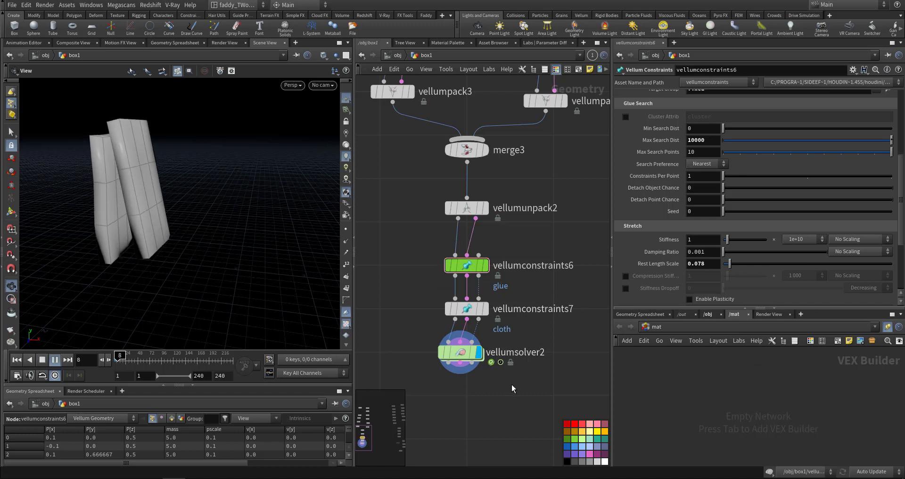
key("ctrl+Up")
Step: Reselect vellumconstraints6 and reset the glue's Rest Length Scale to its default of 1
key("ctrl+z")
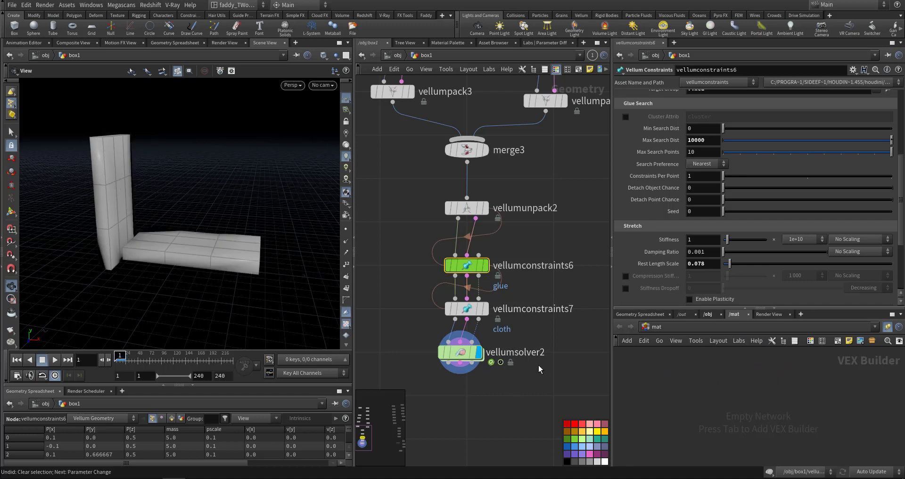
middle_click(669, 264, "ctrl")
mouse_move(459, 358)
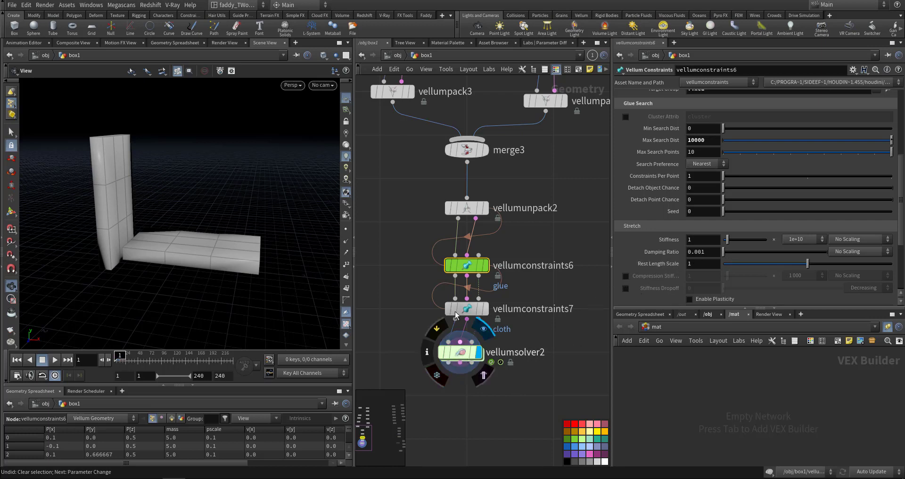
Step: Enable the stretch output group on the vellumconstraints6 glue constraints and name it stretchee
scroll(673, 275, "down", 3)
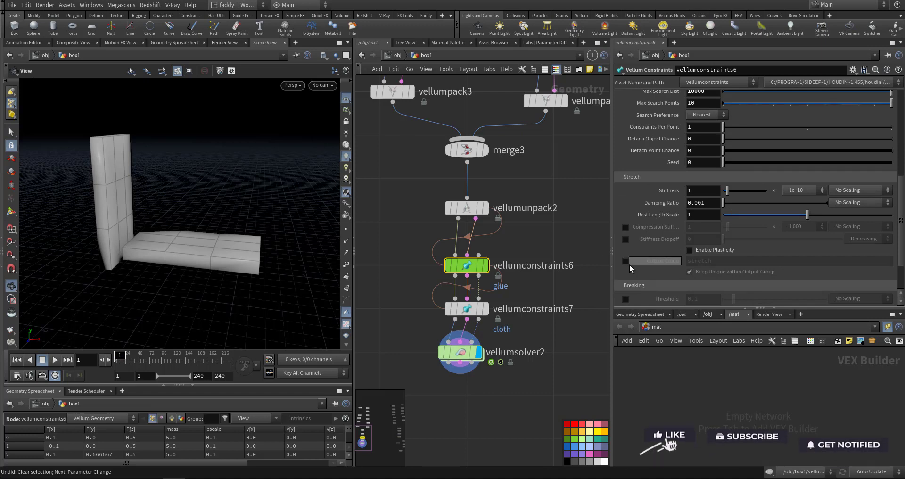
left_click(626, 260)
left_click(715, 262)
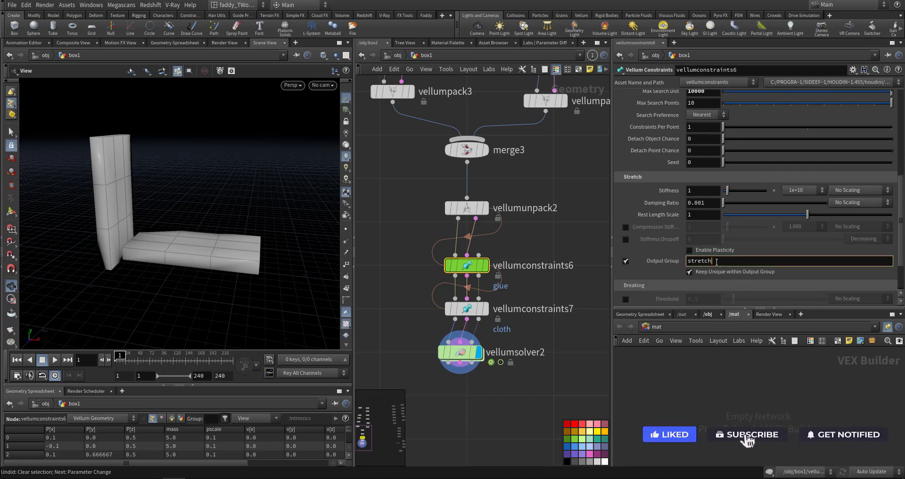
type("ee")
key("Return")
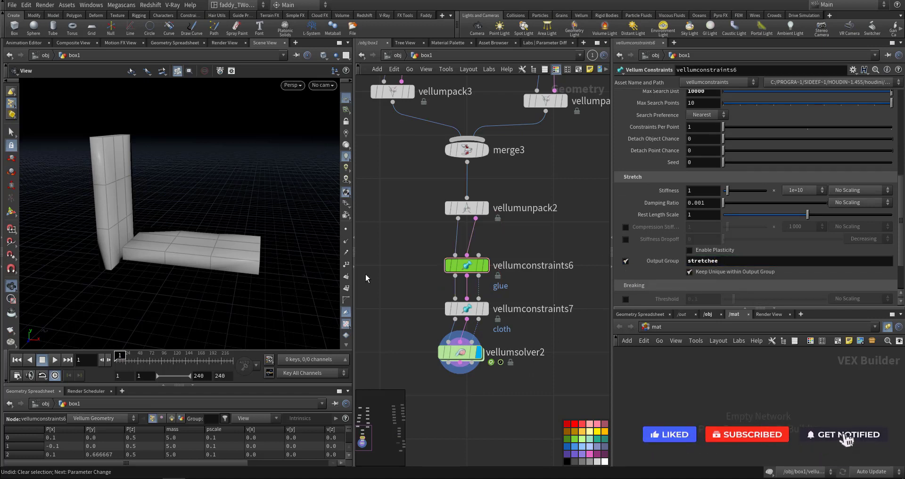
Step: Inside vellumsolver2's forces network, add a Vellum Constraint Properties node and connect it to the FORCE output
left_click(485, 265)
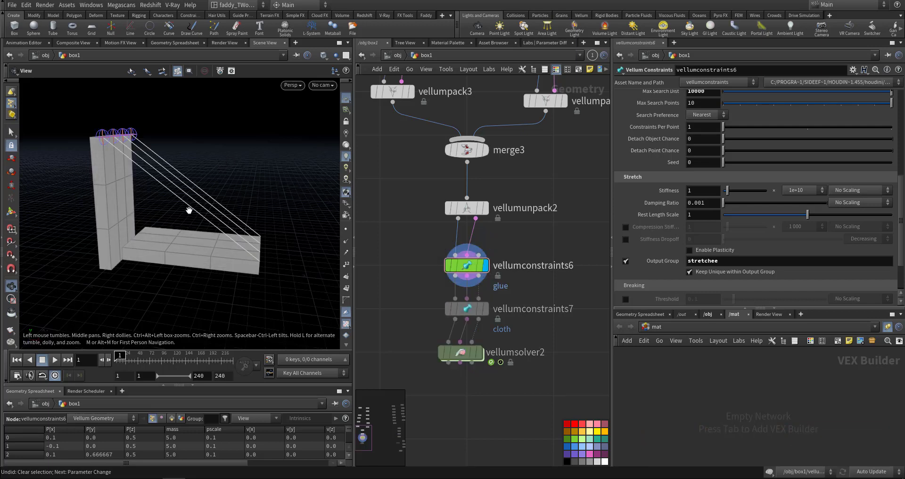
double_click(459, 351)
scroll(506, 346, "up", 5)
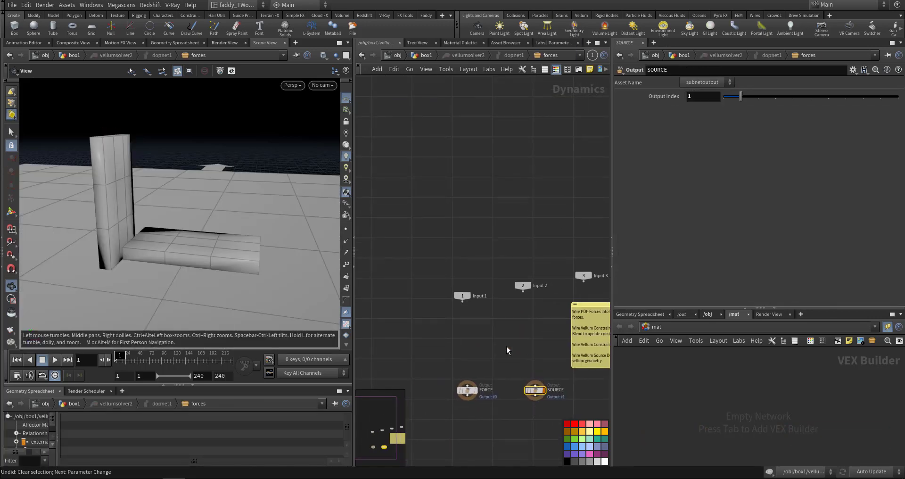
key("Tab")
mouse_move(495, 412)
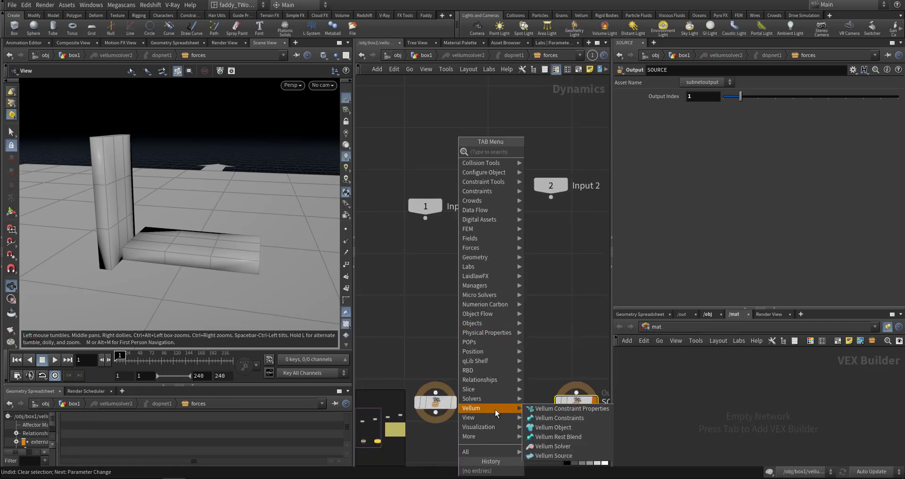
left_click(573, 412)
left_click(436, 342)
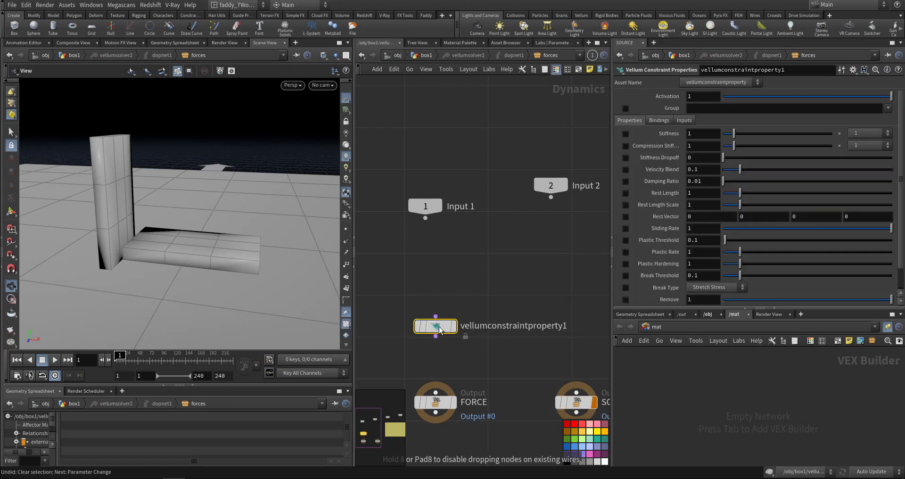
left_click_drag(437, 340, 435, 392)
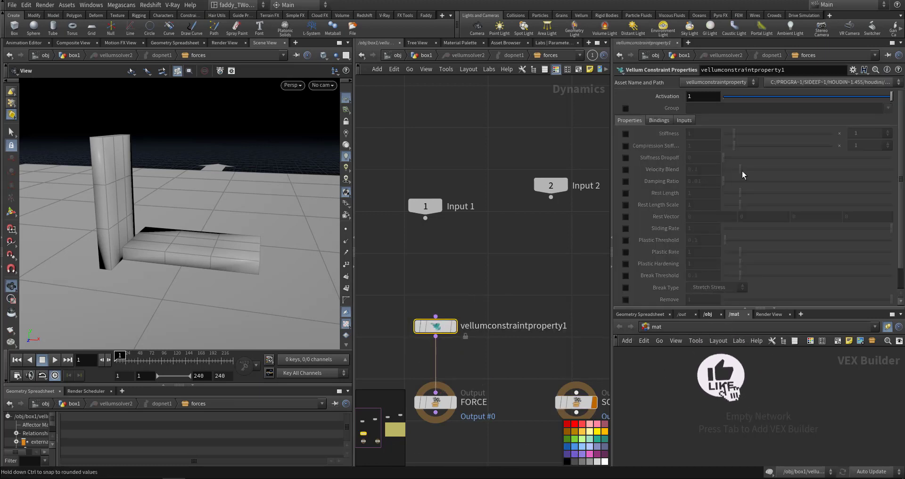
Step: Restrict the constraint properties node to the stretchee group and enable its Rest Length Scale override
left_click(625, 108)
left_click(887, 108)
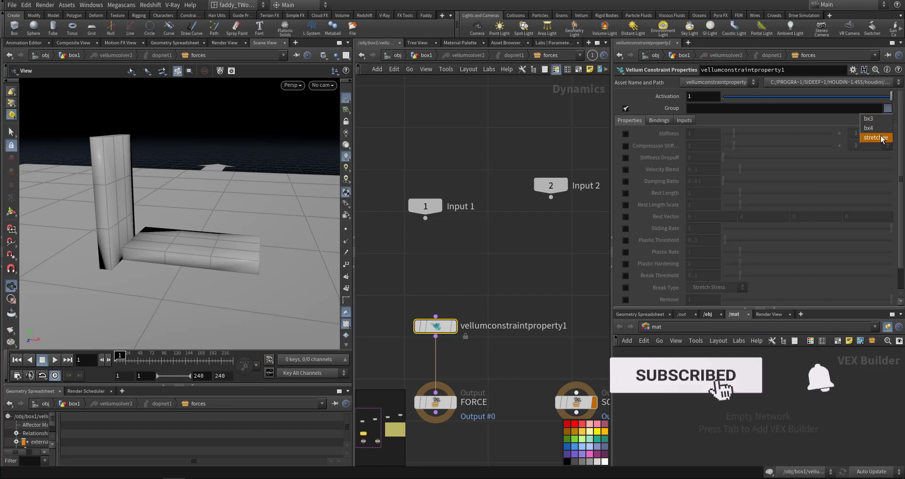
left_click(815, 138)
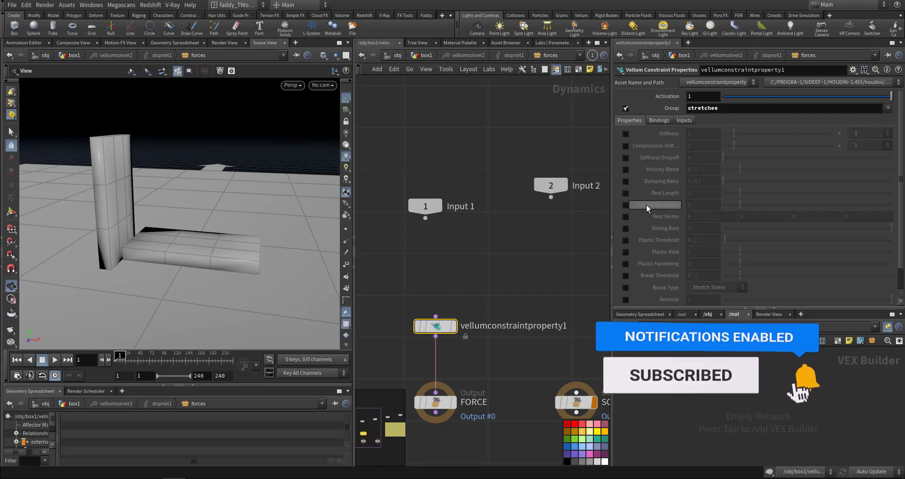
left_click(625, 204)
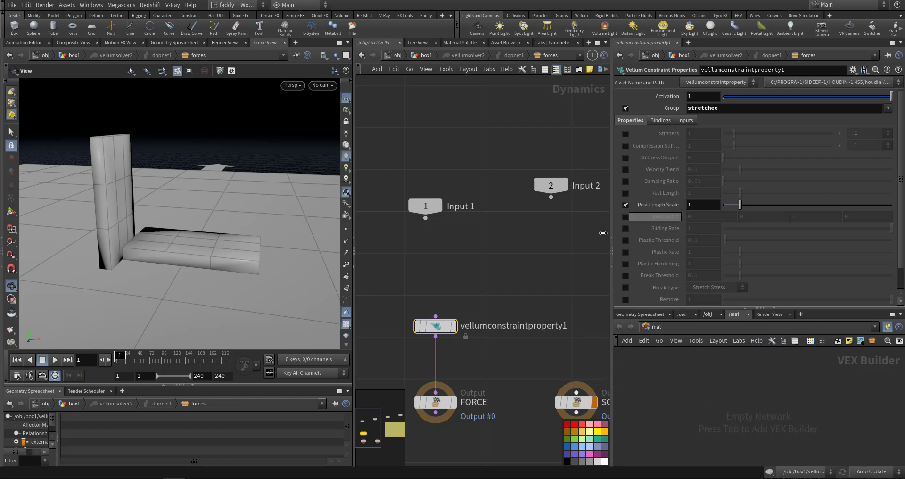
Step: Keyframe Rest Length Scale on the constraint properties node from 1 at frame 1 to 0.1 at frame 94
left_click(649, 204, "alt")
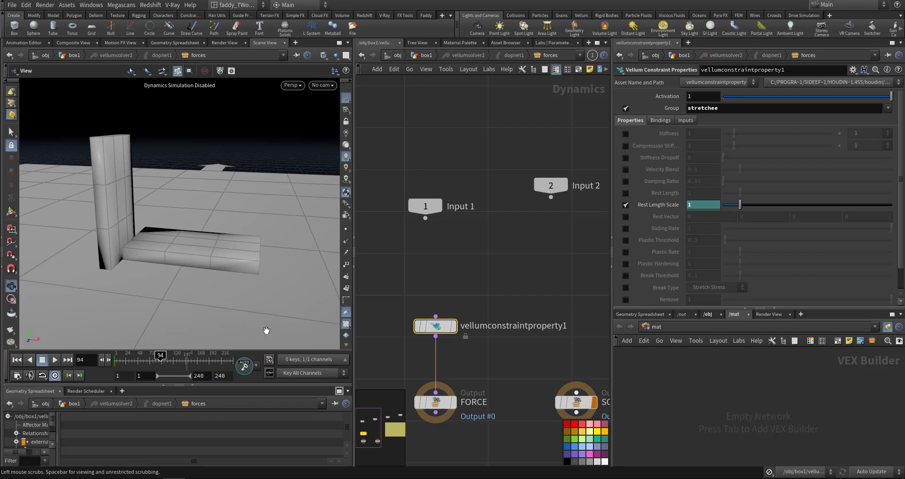
left_click_drag(740, 207, 739, 208)
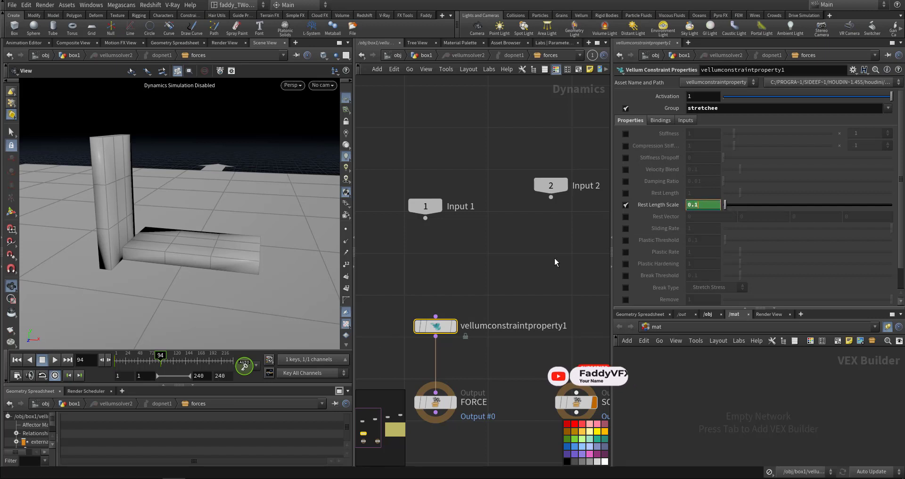
left_click(548, 283)
Step: Play the simulation from the first frame, view the folding boxes from the side and return to the start
key("ctrl+Up")
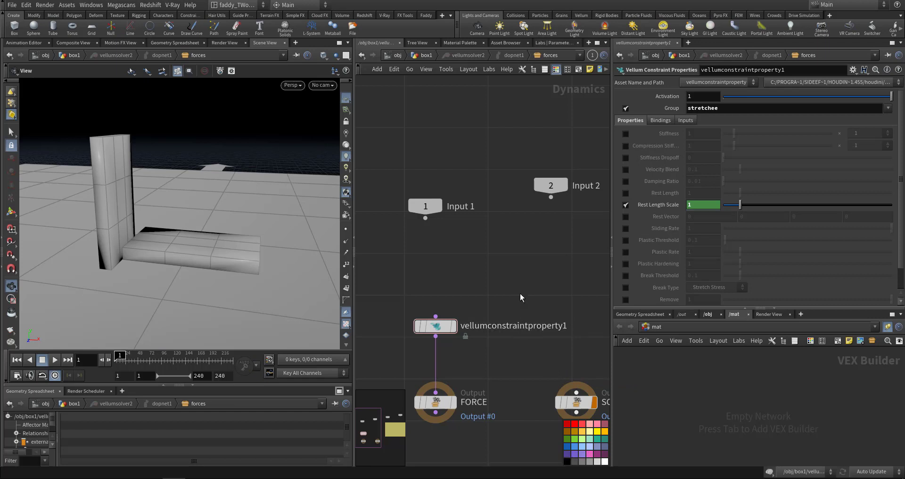
key("Up")
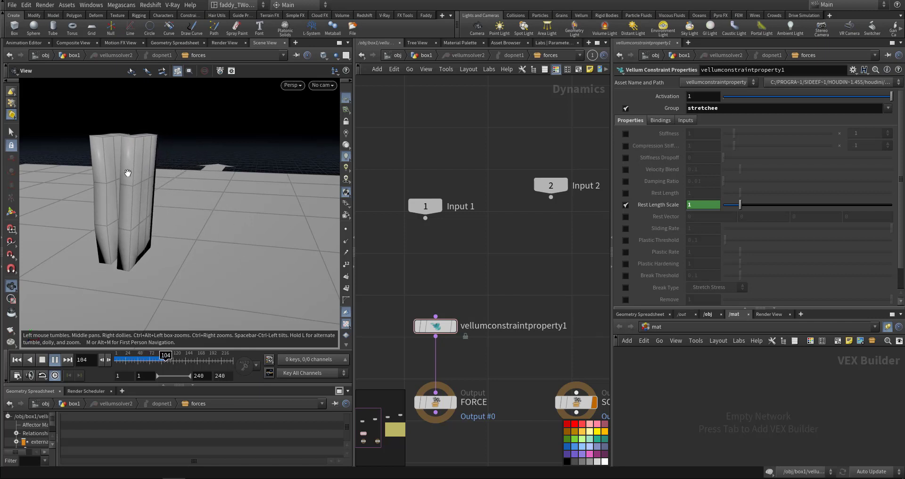
left_click_drag(167, 227, 183, 223)
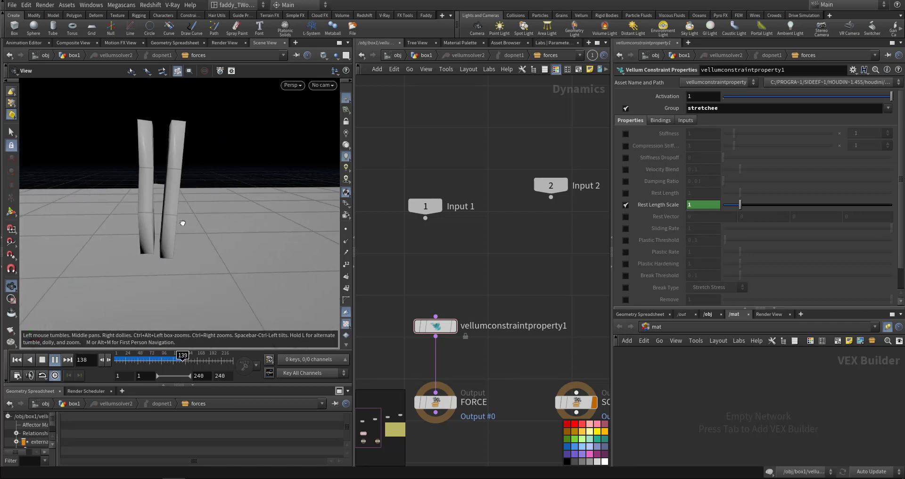
left_click(16, 360)
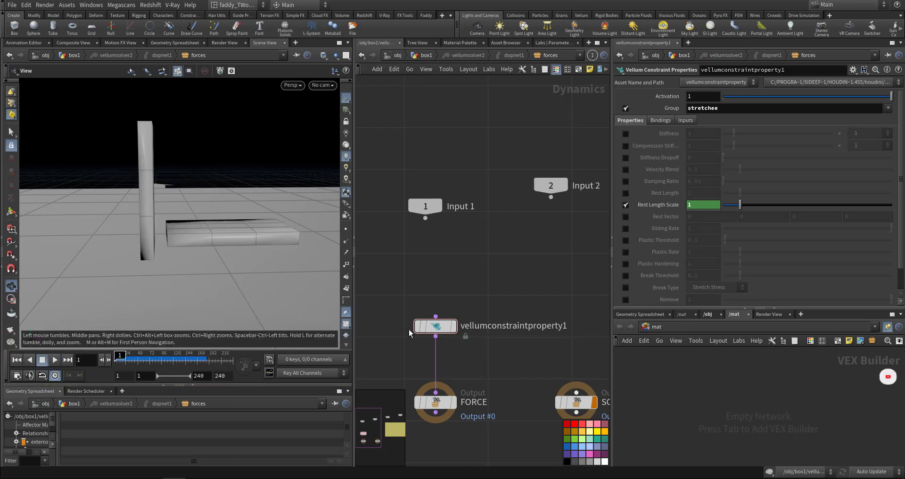
Step: Try a Rest Length Scale key of 0.01 at frame 94 and play the simulation from the first frame
left_click_drag(393, 303, 467, 339)
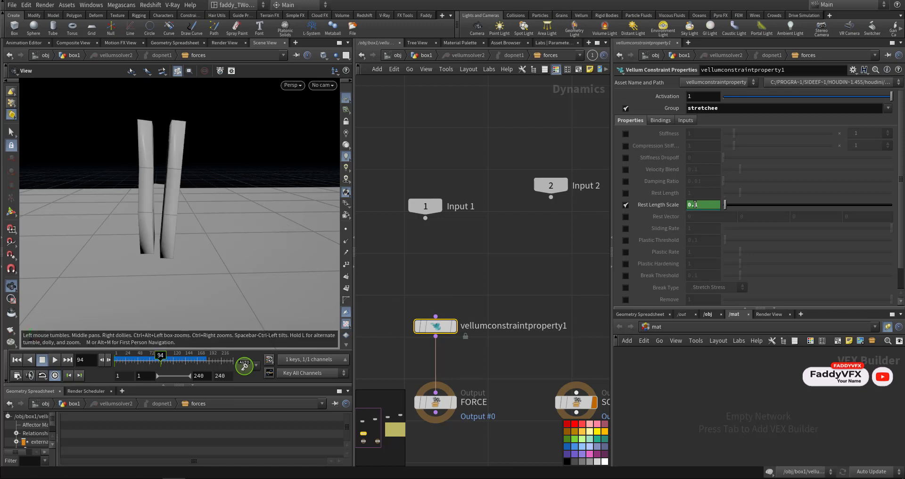
type("0")
left_click(537, 258)
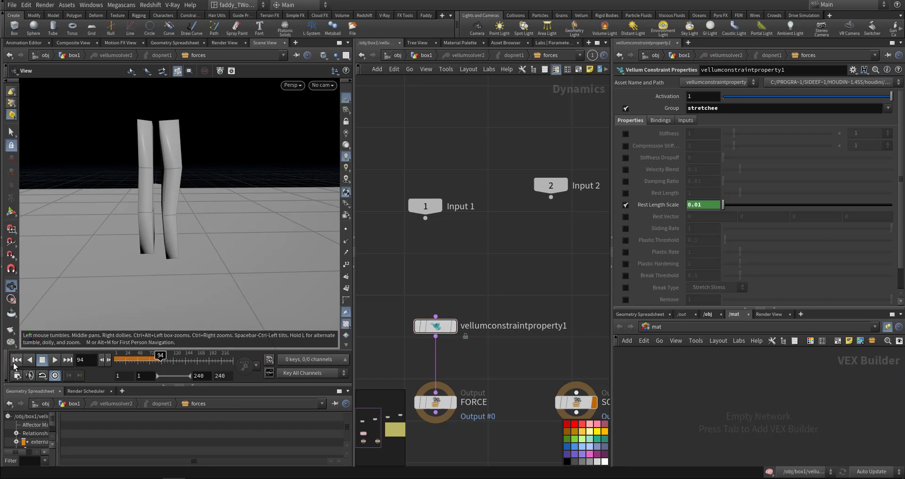
left_click(13, 363)
key("Up")
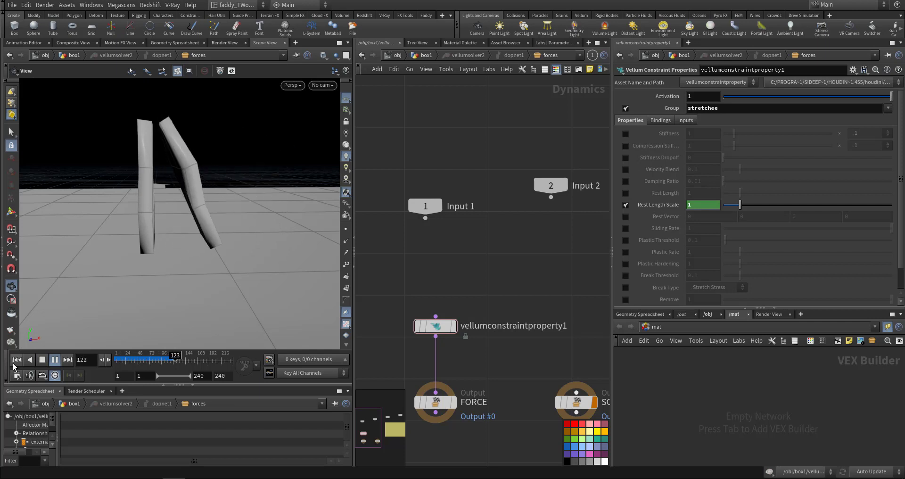
left_click(12, 363)
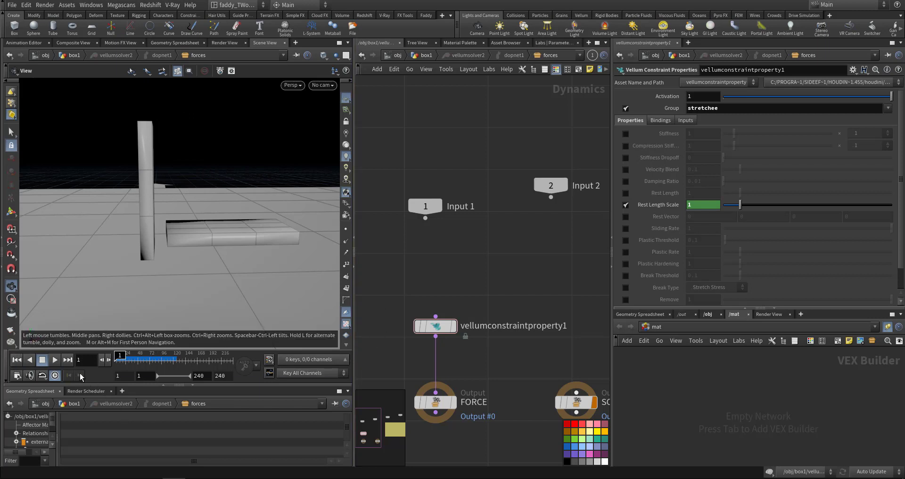
Step: Set the Rest Length Scale key at frame 94 back to 0.1 and return to the first frame
left_click(436, 325)
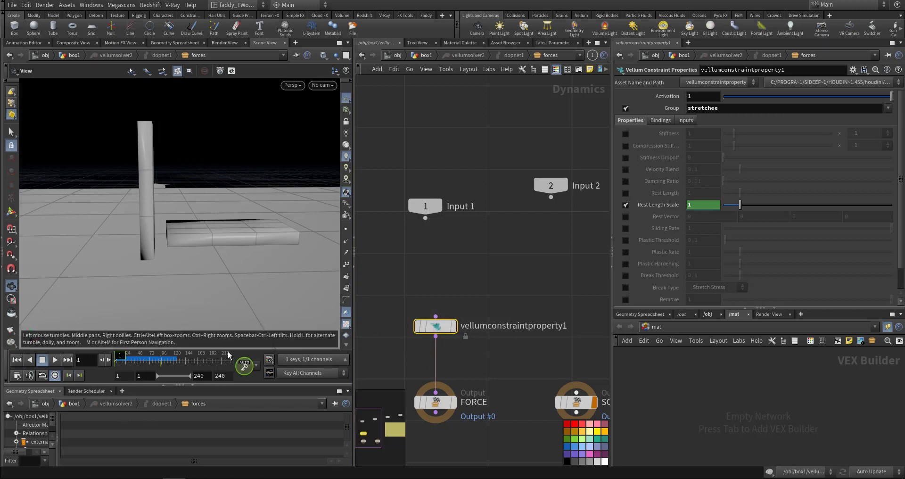
left_click(80, 375)
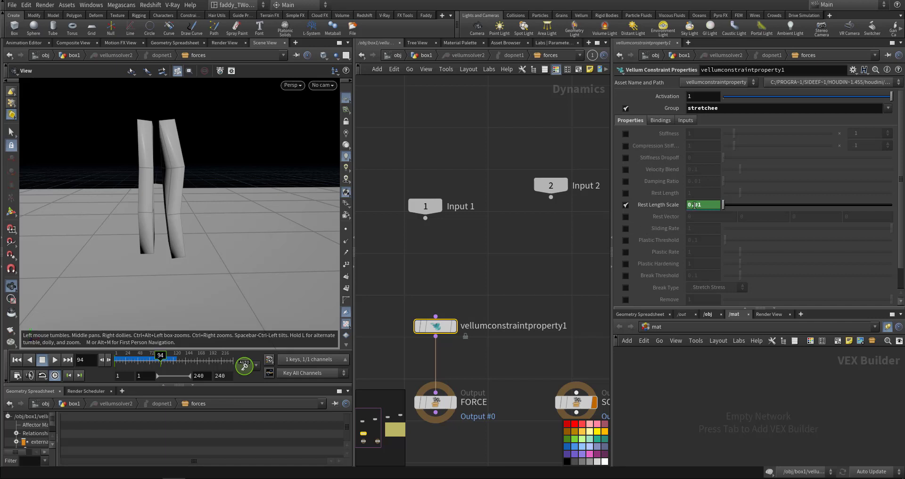
left_click(543, 257)
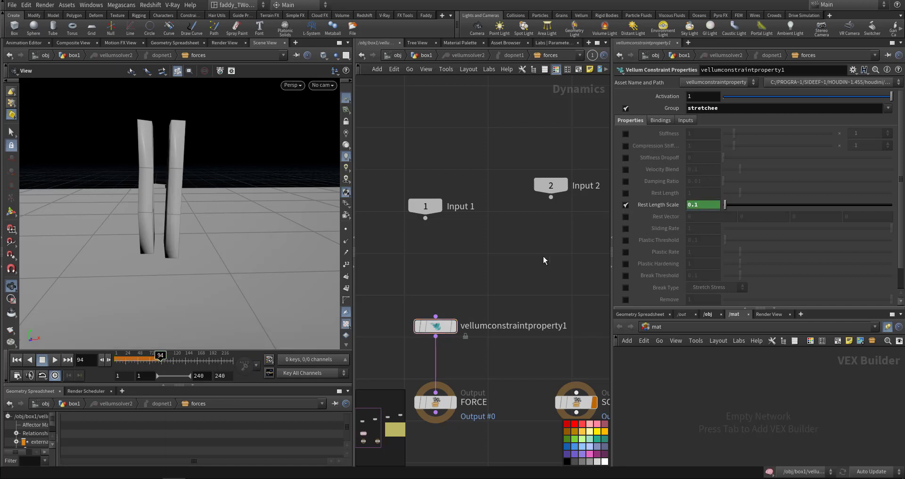
key("Up")
key("ctrl+Up")
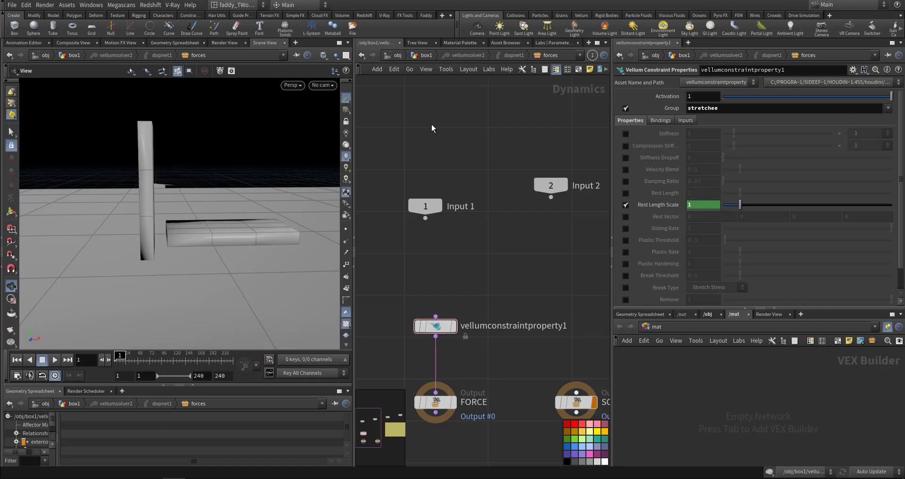
Step: Return to the box1 network, add a Null node below vellumsolver2 and display the solver's result
left_click(361, 55)
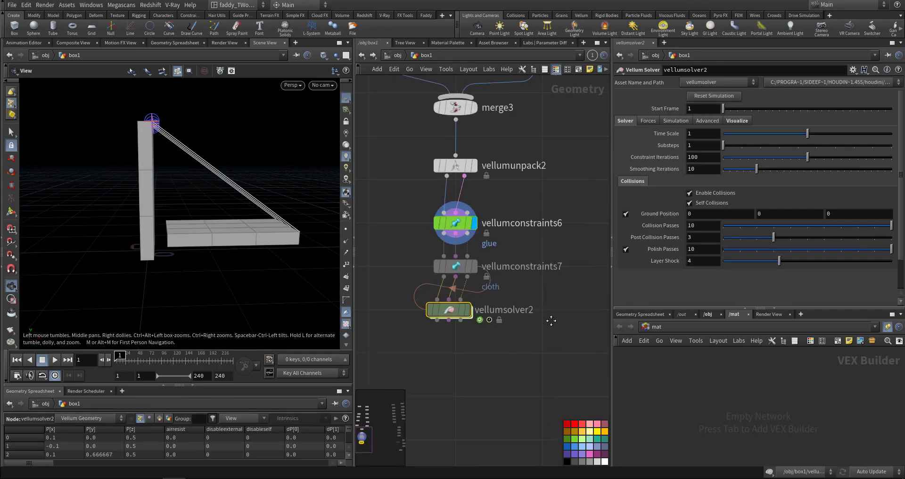
key("Tab")
type("null")
key("Return")
left_click(492, 339)
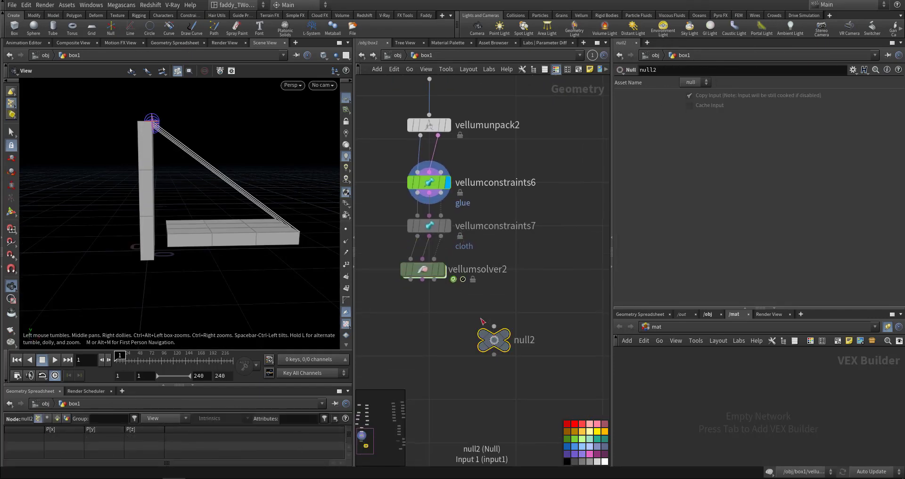
left_click(441, 269)
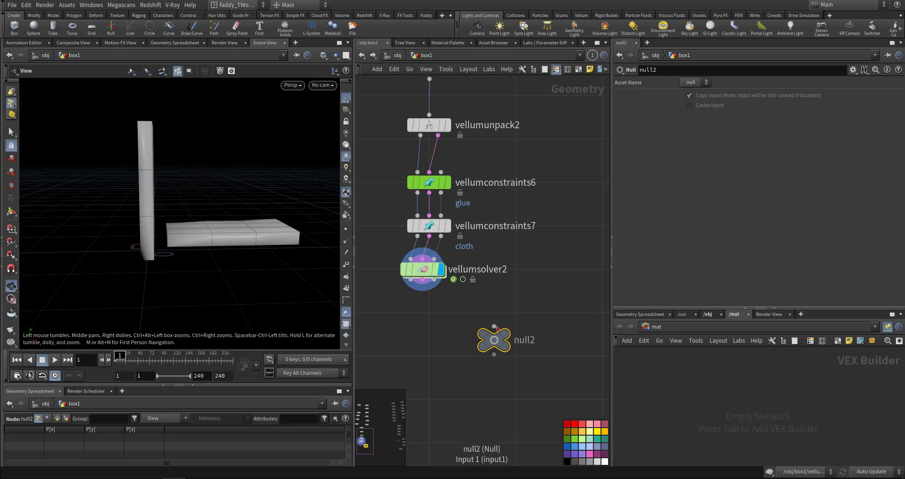
Step: Wire vellumsolver2's constraint output into null2, display null2 and view the constraint lines at frame 2
left_click_drag(494, 327, 422, 280)
left_click(505, 338)
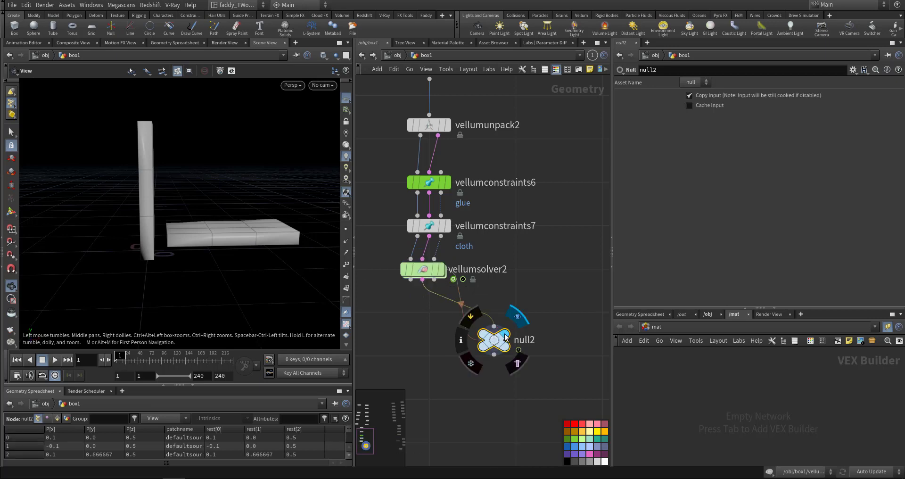
left_click_drag(235, 258, 203, 269)
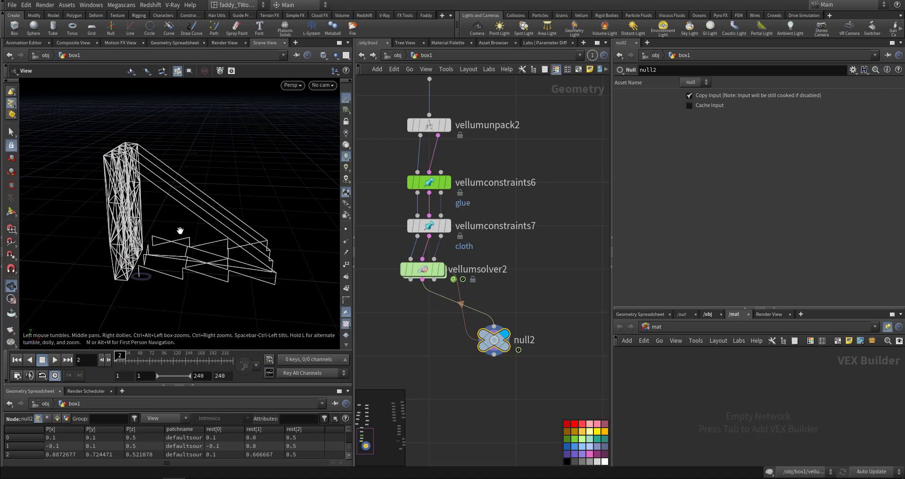
Step: Select the four long glue constraint lines between the two boxes as primitives and delete them with a Blast
key("s")
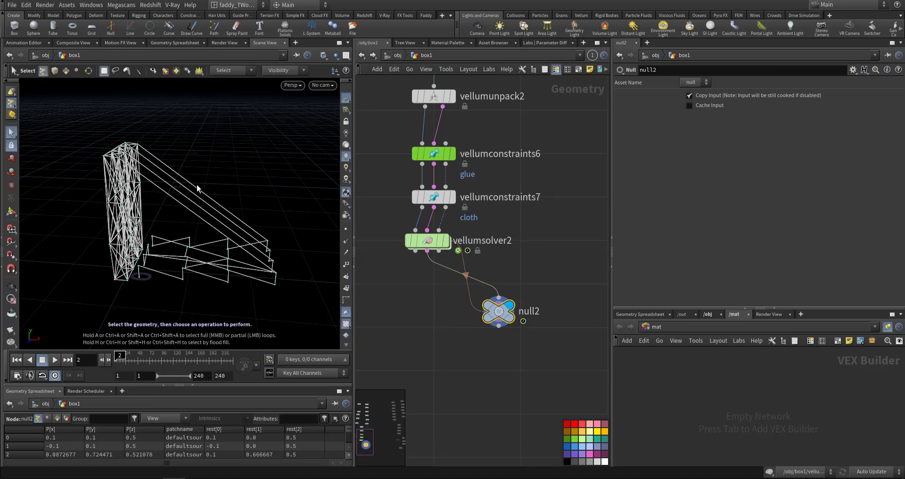
right_click(11, 103)
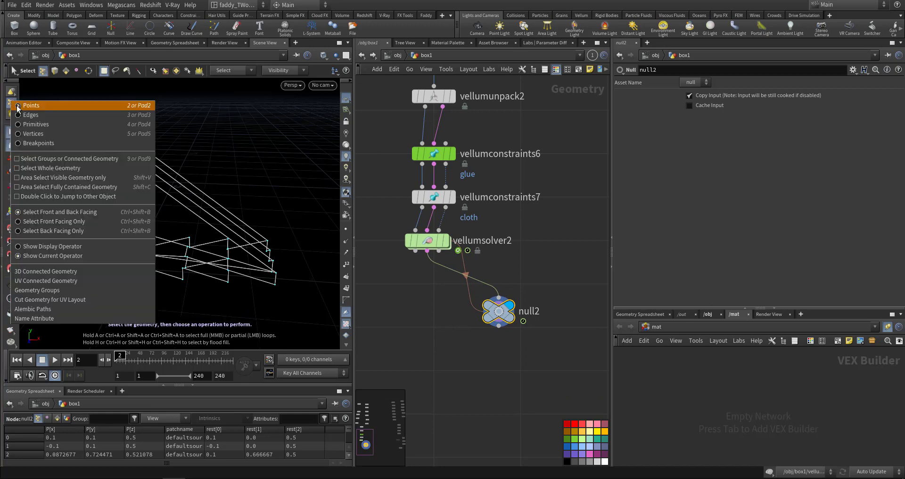
left_click(47, 118)
left_click_drag(199, 174, 174, 218)
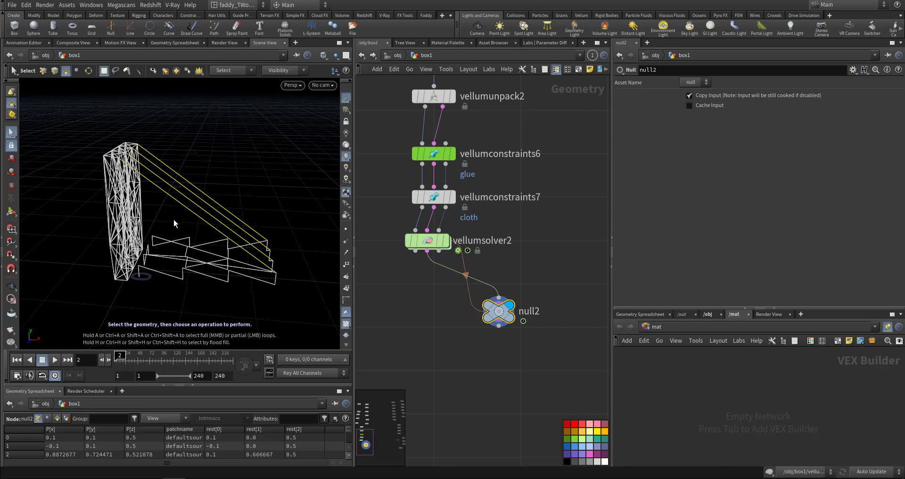
key("Delete")
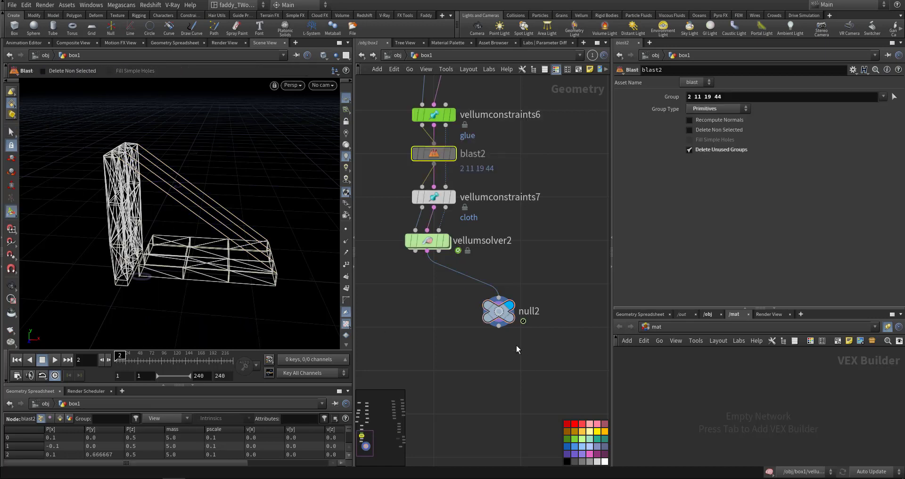
Step: Move blast2 below null2, wire it to null2, display it and enable Delete Non Selected to isolate the four glue lines
left_click_drag(240, 269, 207, 244, "alt")
left_click_drag(435, 160, 508, 389)
left_click(506, 371)
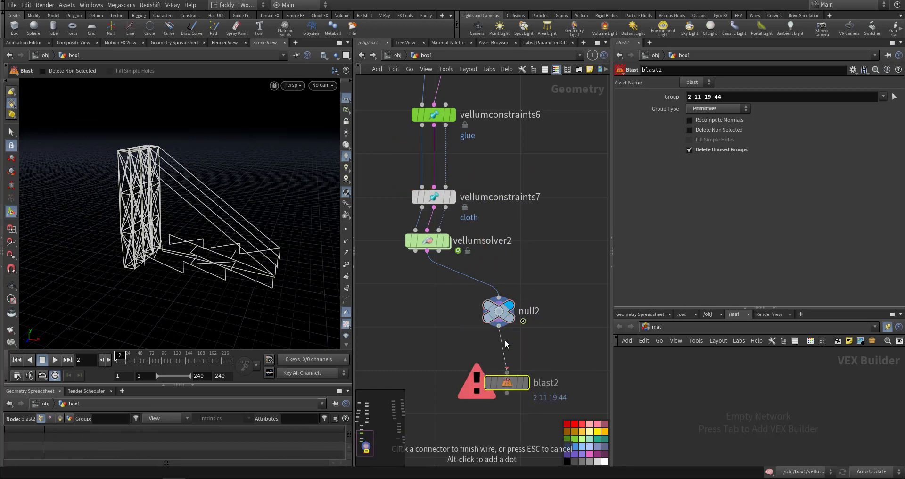
left_click(498, 326)
left_click(525, 383)
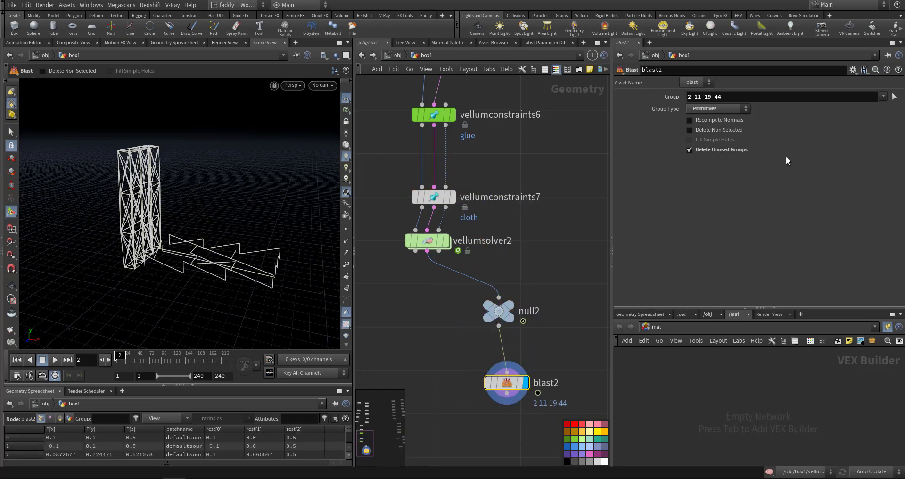
left_click(689, 129)
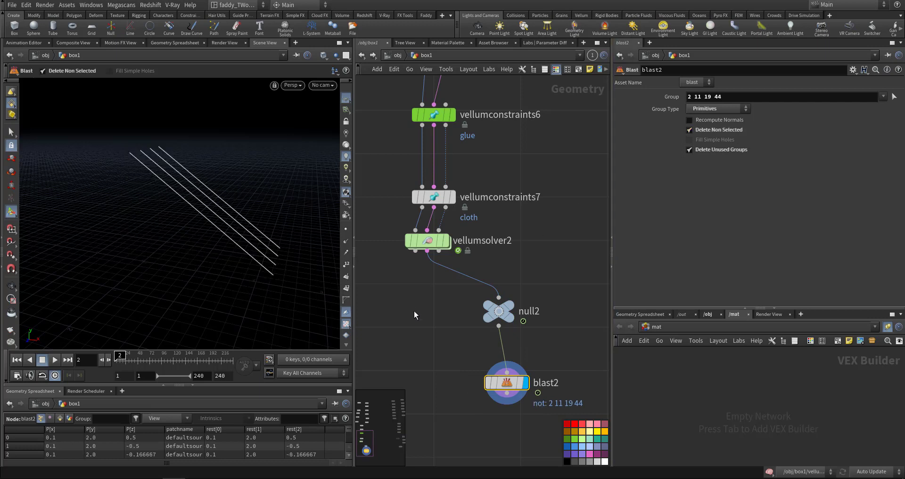
Step: Play the isolated glue lines from the first frame and return to the start
key("ctrl+Up")
key("Up")
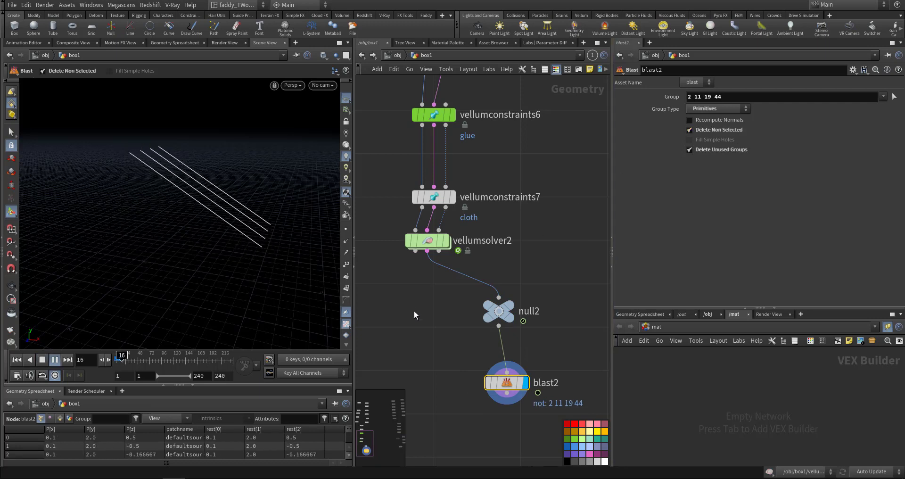
key("ctrl+Up")
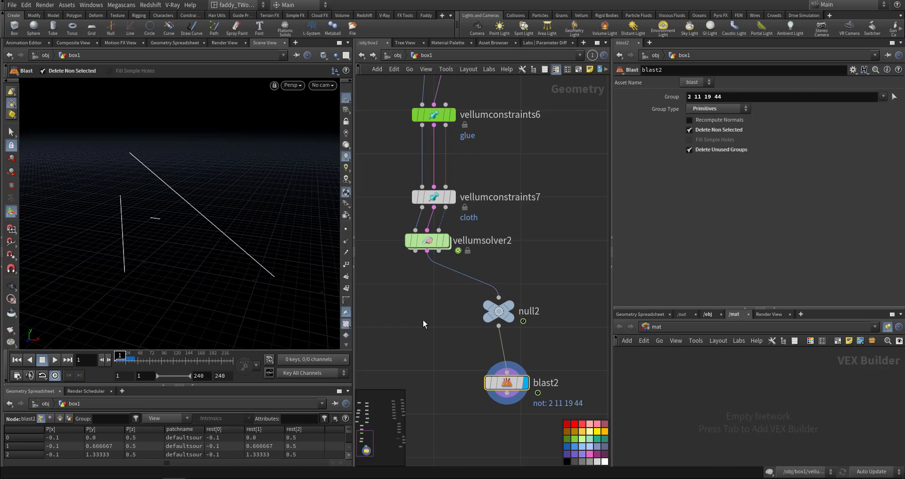
Step: Add a PolyWire node below blast2, display it and set its Wire Radius to 0.008
key("Tab")
type("pw")
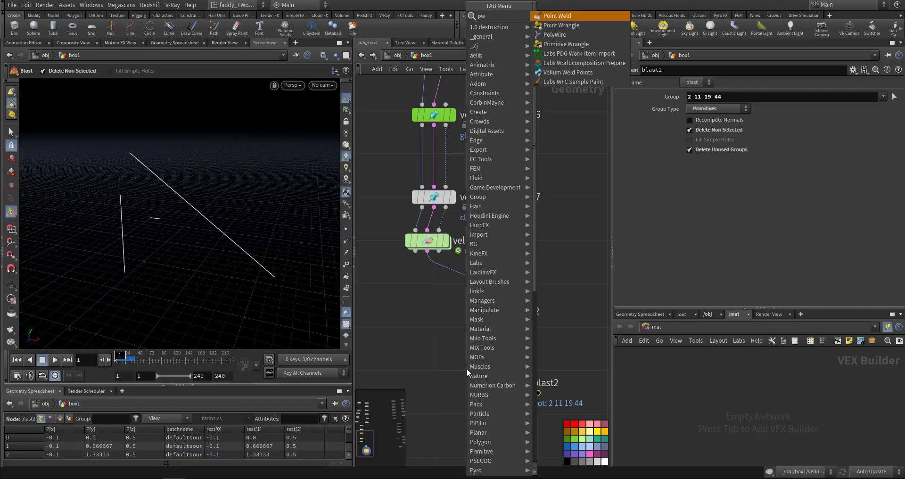
left_click(586, 32)
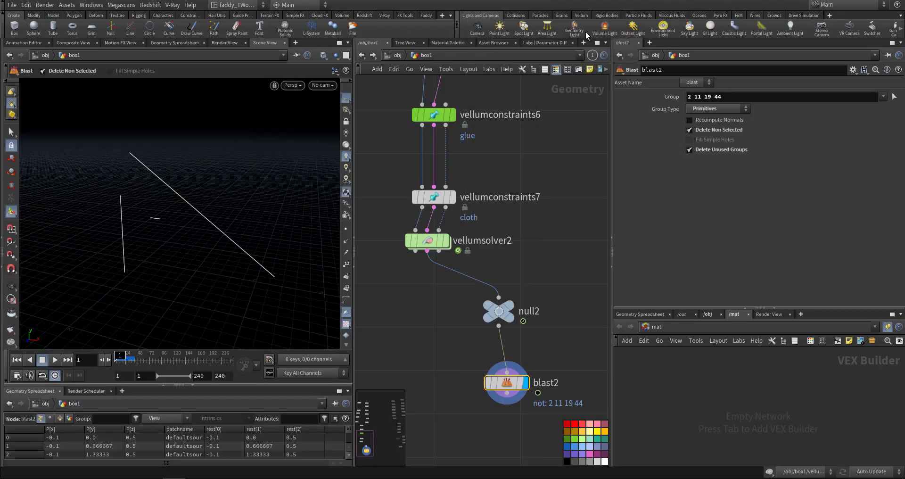
left_click(515, 428)
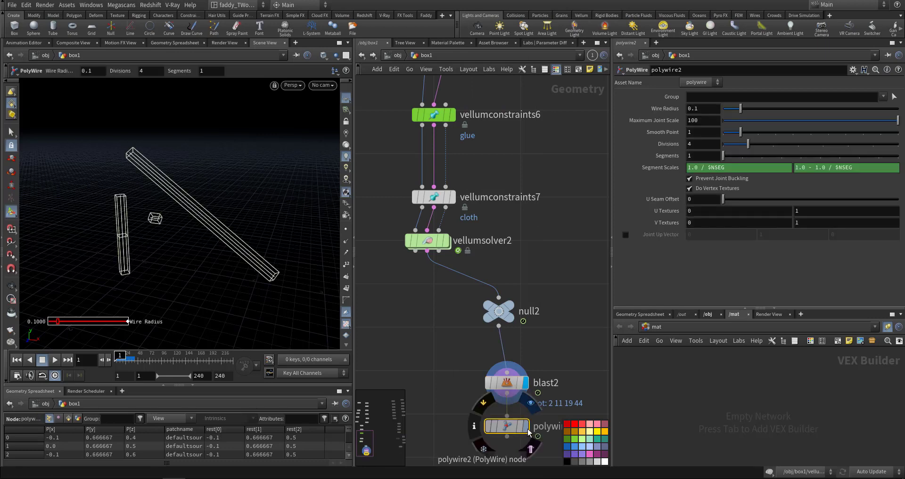
left_click(526, 428)
left_click_drag(733, 113, 725, 115)
scroll(561, 245, "down", 3)
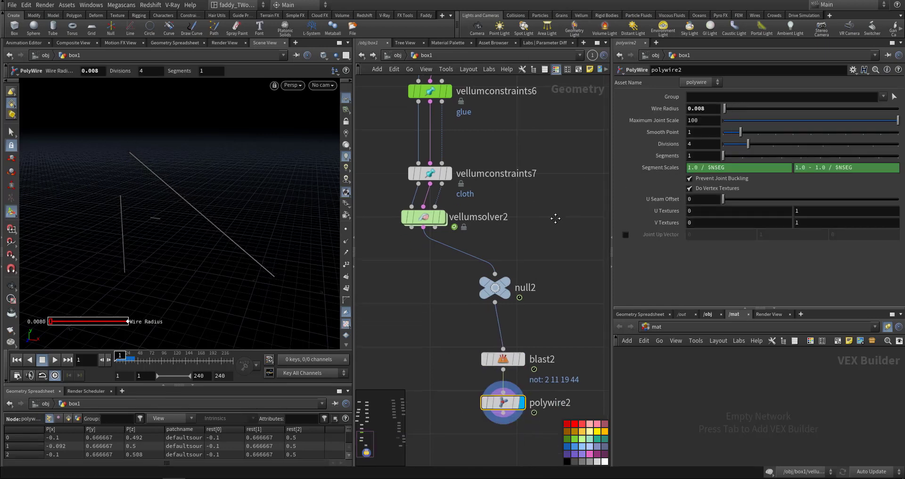
Step: Add a Merge node combining vellumsolver2's geometry output with polywire2, and display the merged result
key("Tab")
type("merge")
key("Return")
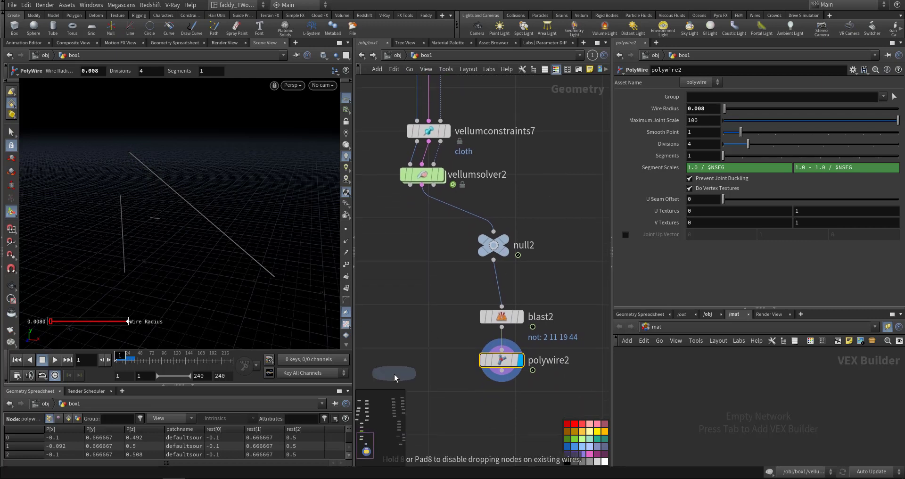
left_click(420, 384)
left_click(421, 375)
left_click(410, 185)
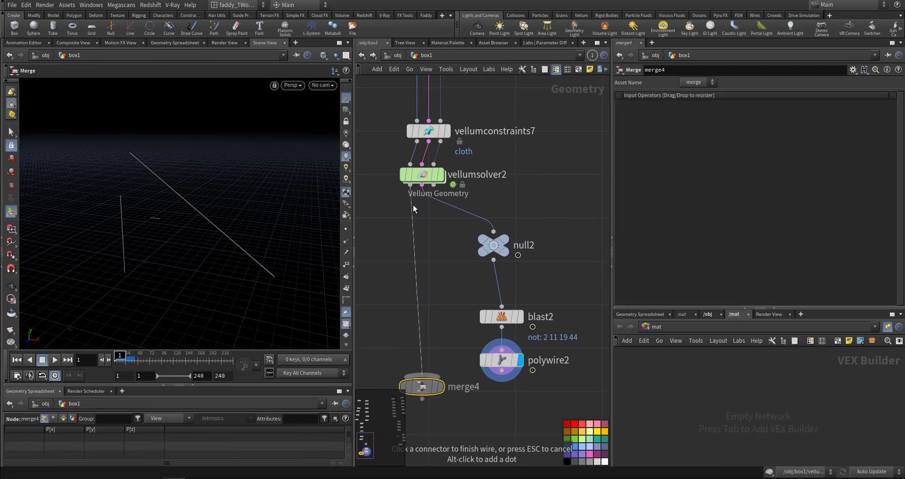
left_click(501, 371)
left_click(422, 376)
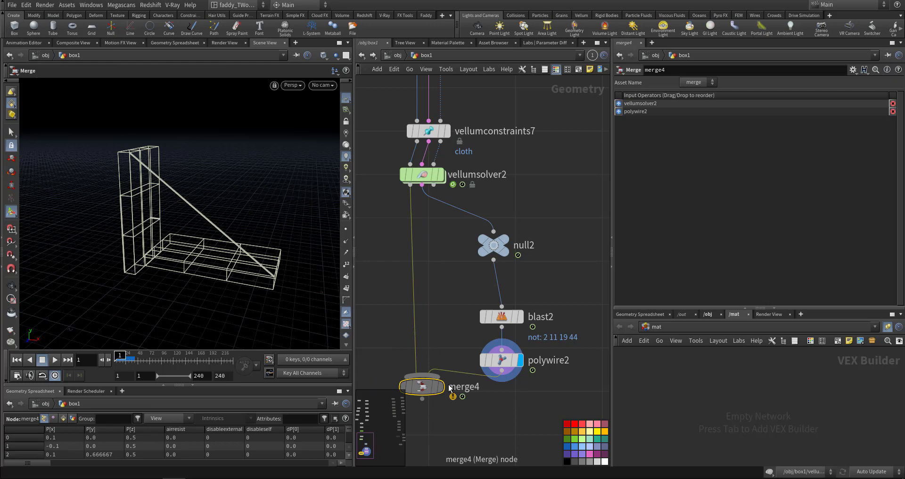
Step: Play the merged boxes and glue wires in a maximized viewport, orbit around them and return to the first frame
key("Up")
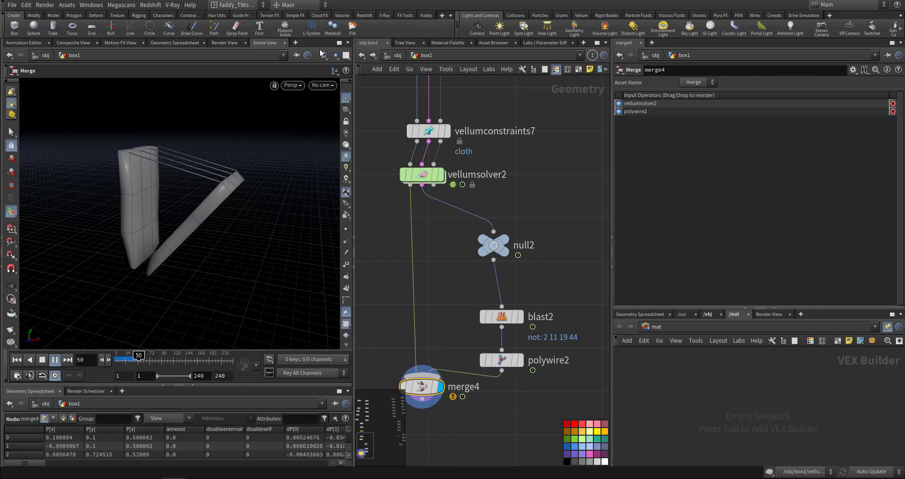
left_click(339, 42)
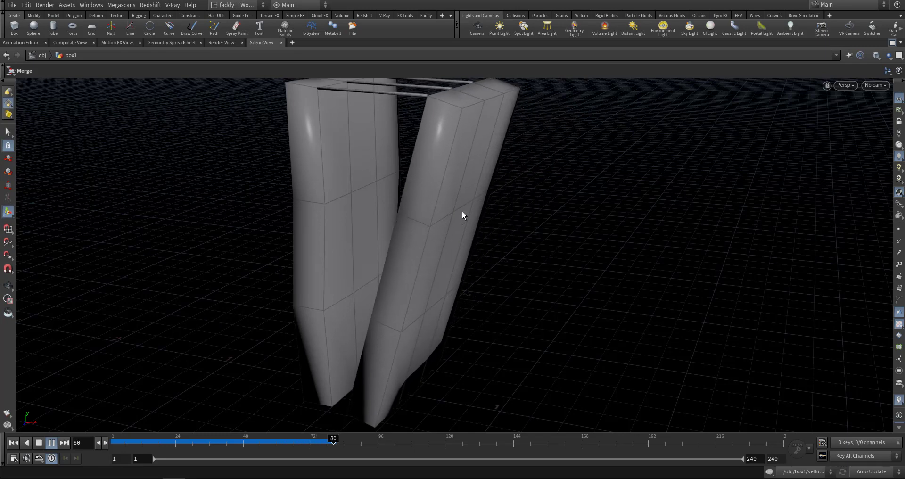
key("Escape")
left_click_drag(504, 243, 510, 244, "alt")
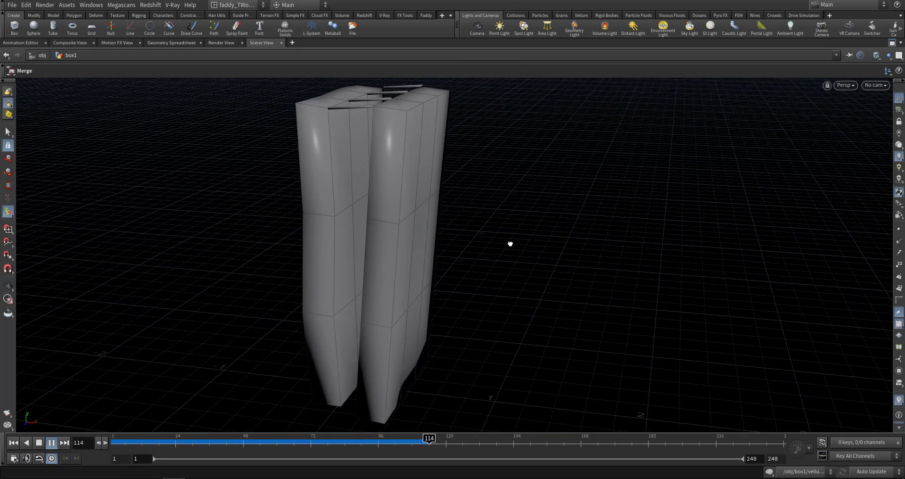
key("ctrl+Up")
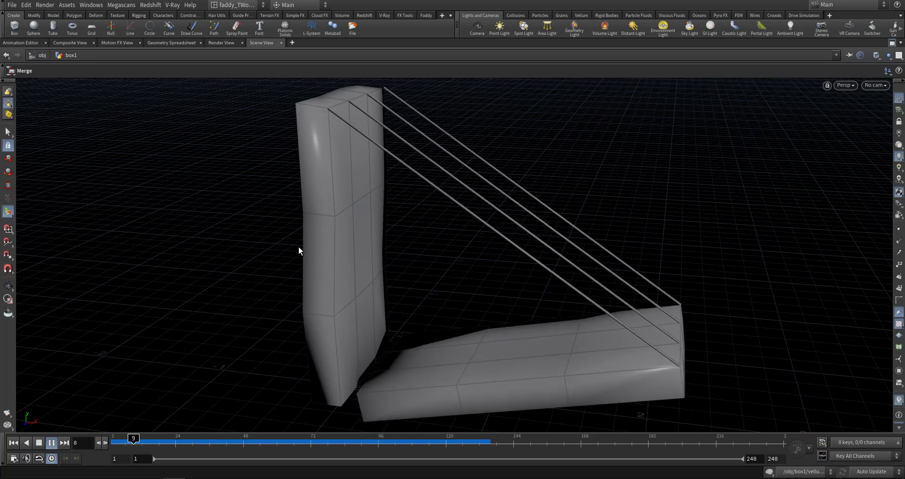
Step: Stop playback, go to frame 2 and set the playback range to start at frame 2
left_click(43, 442)
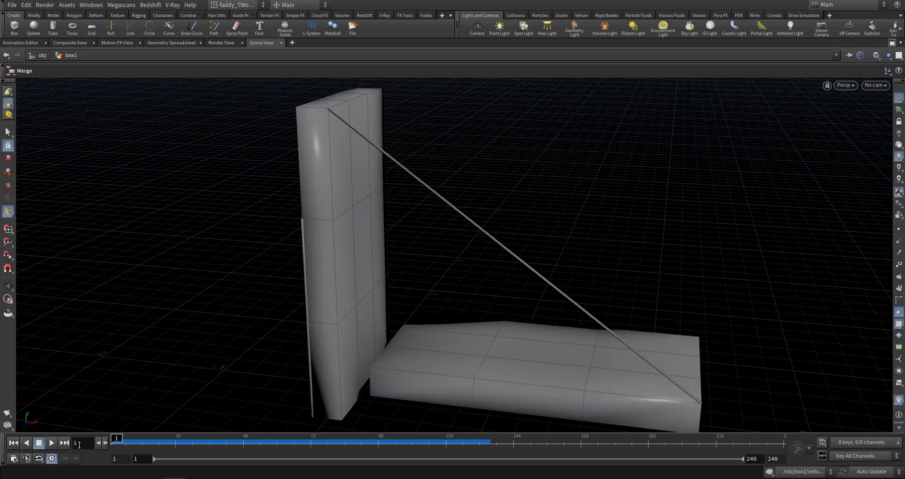
type("2")
left_click(142, 459)
type("2")
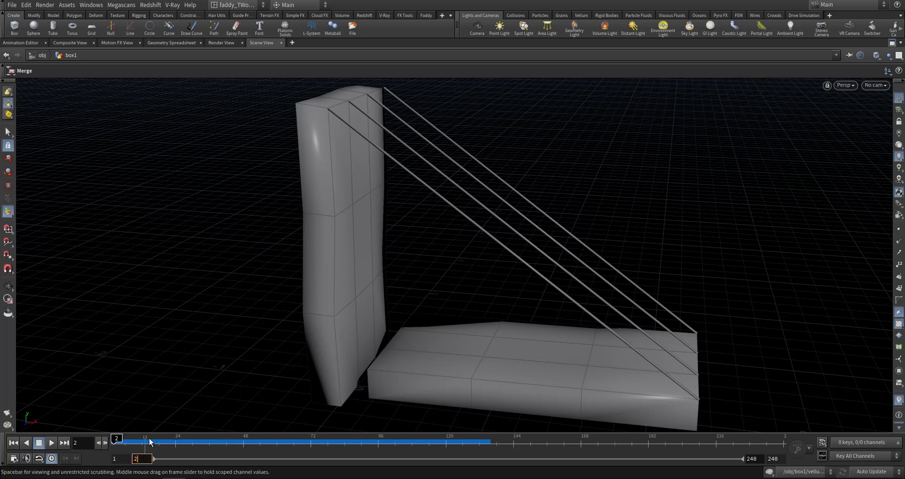
key("Return")
Step: Play the folding simulation from frame 2, then restart it from the beginning of the range
key("Up")
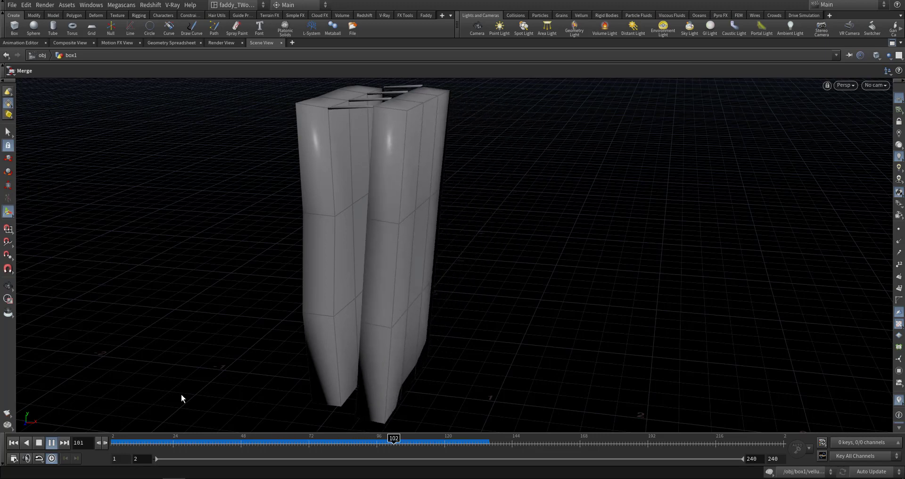
key("ctrl+Up")
key("Up")
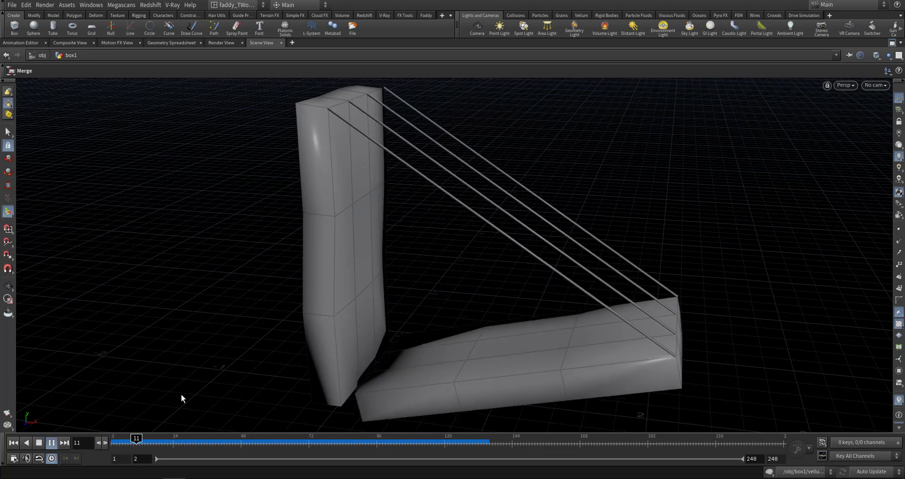